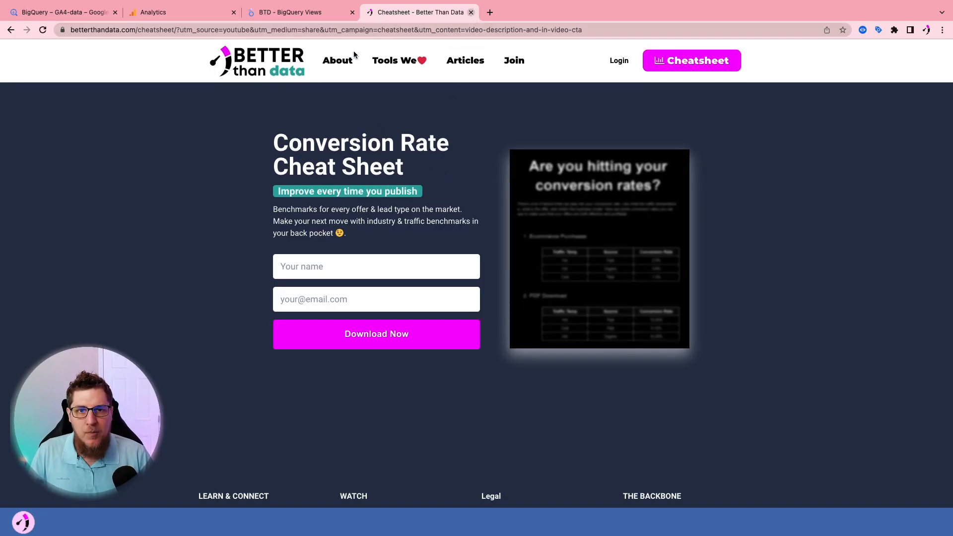
Step: Close the cheatsheet page and move Page location above Event name in the rows of the Analytics exploration
click(471, 12)
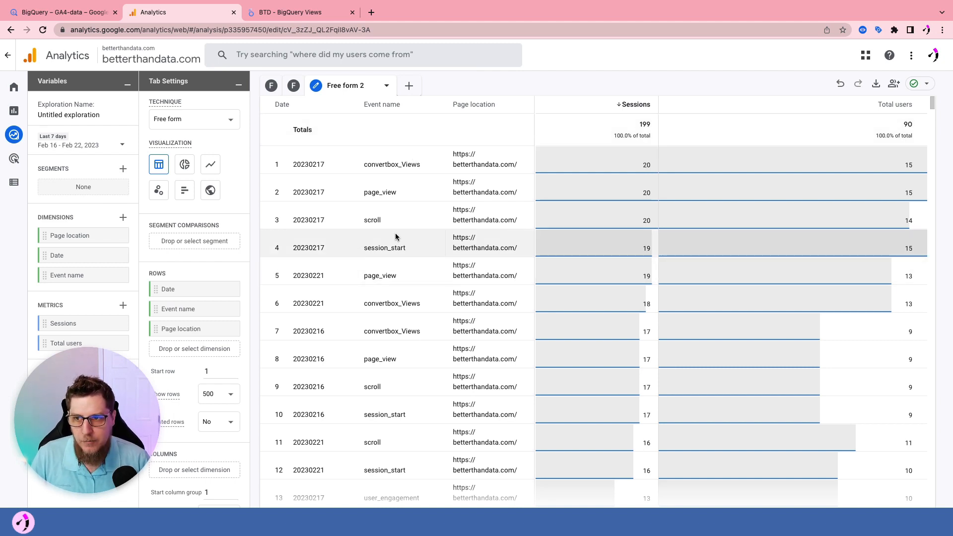
mouse_move(77, 165)
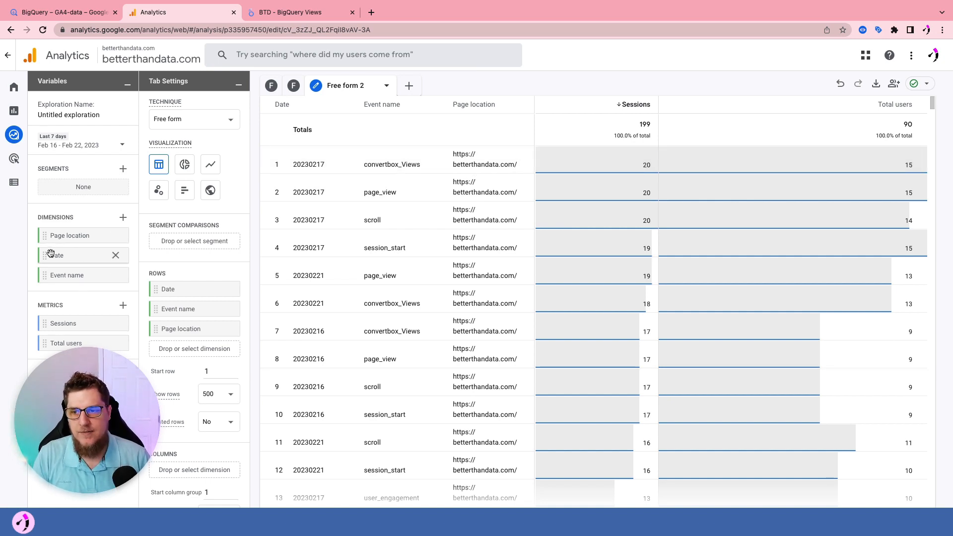
drag(47, 234, 145, 291)
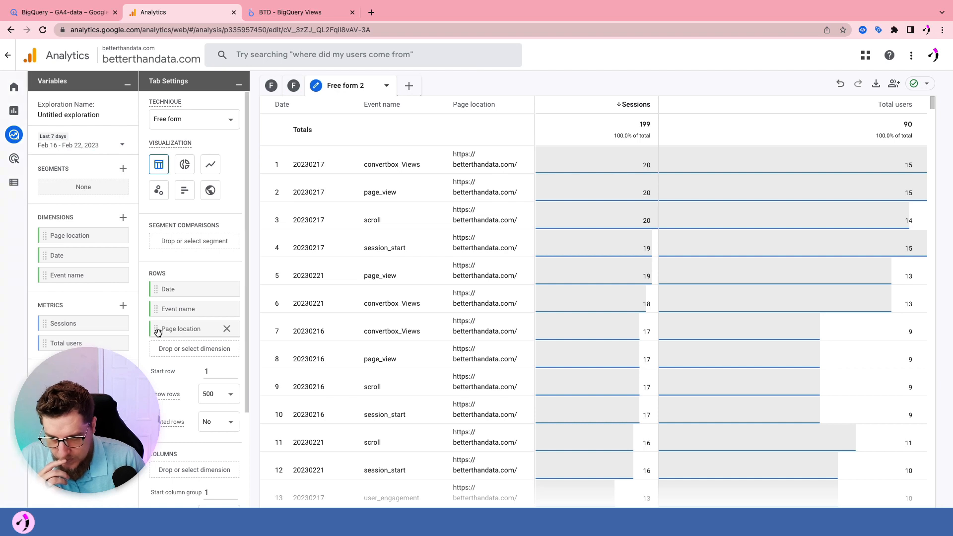
drag(156, 329, 164, 310)
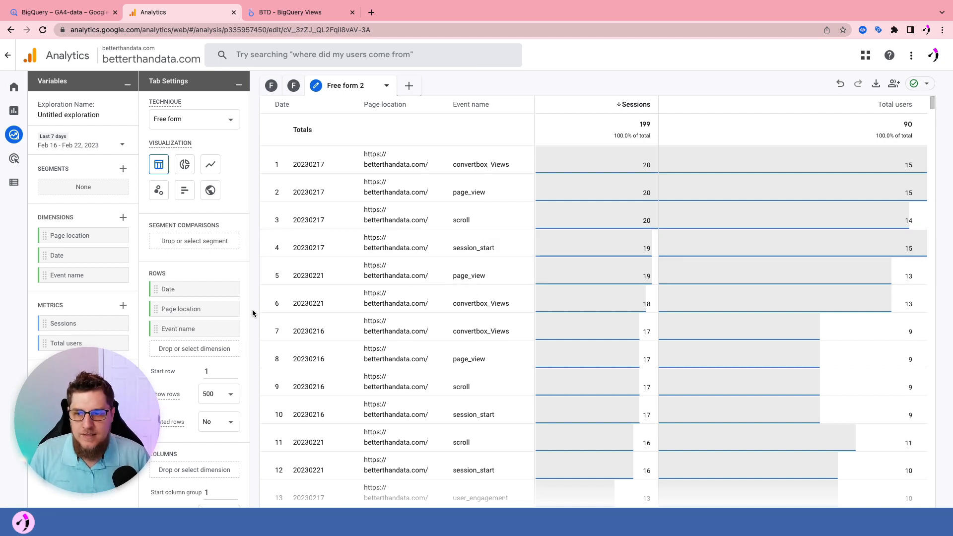
scroll(166, 328, down, 5)
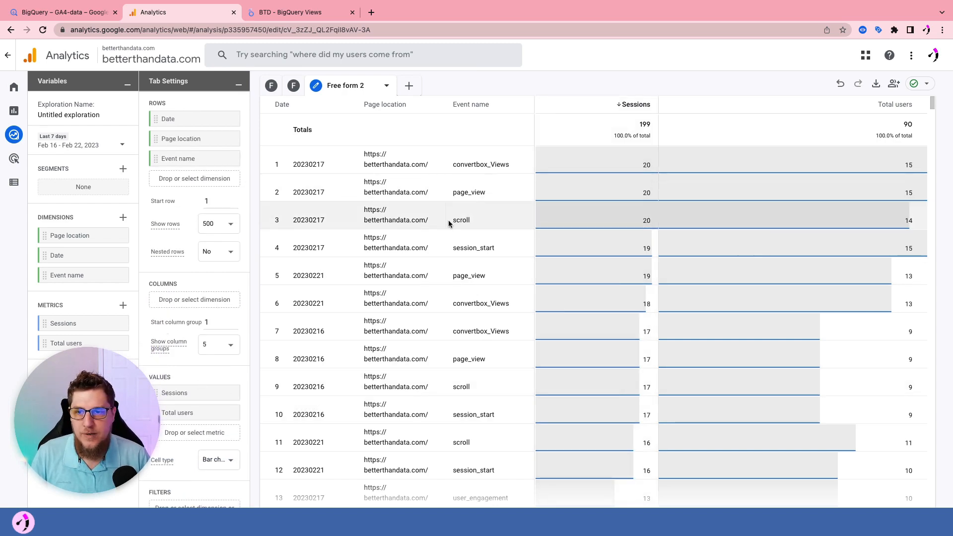
Step: Compare the BigQuery analytics dataset name with the property ID in the Analytics property settings, and reopen the untitled exploration
click(62, 12)
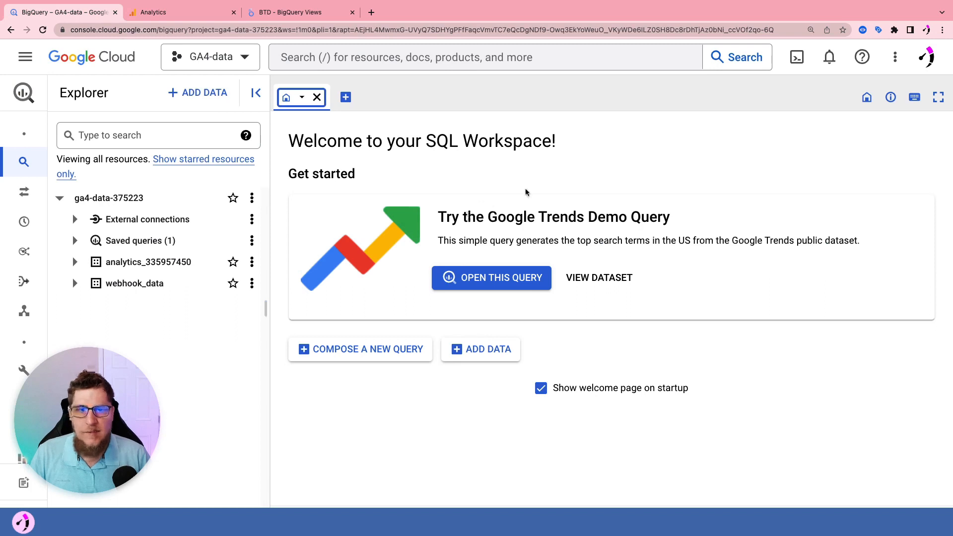
click(422, 94)
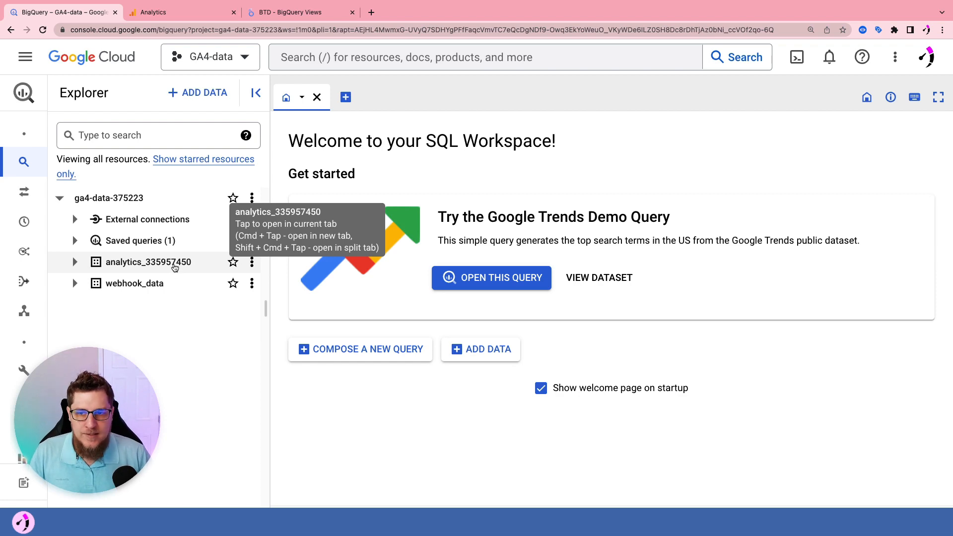
click(149, 12)
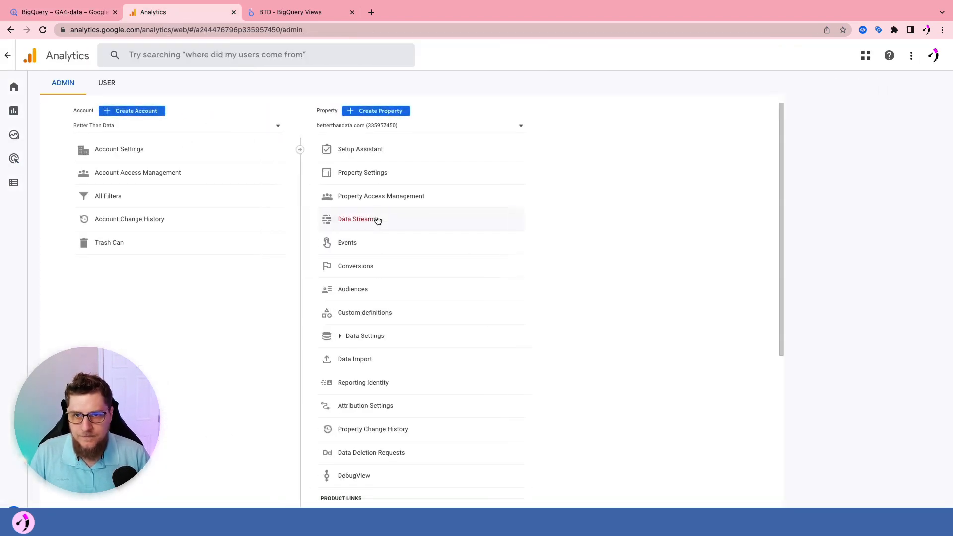
click(386, 179)
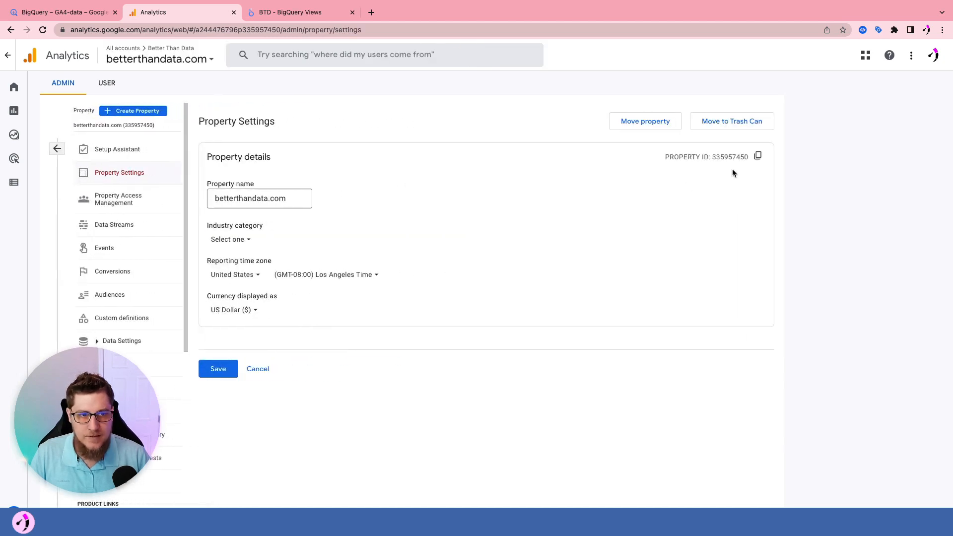
click(555, 188)
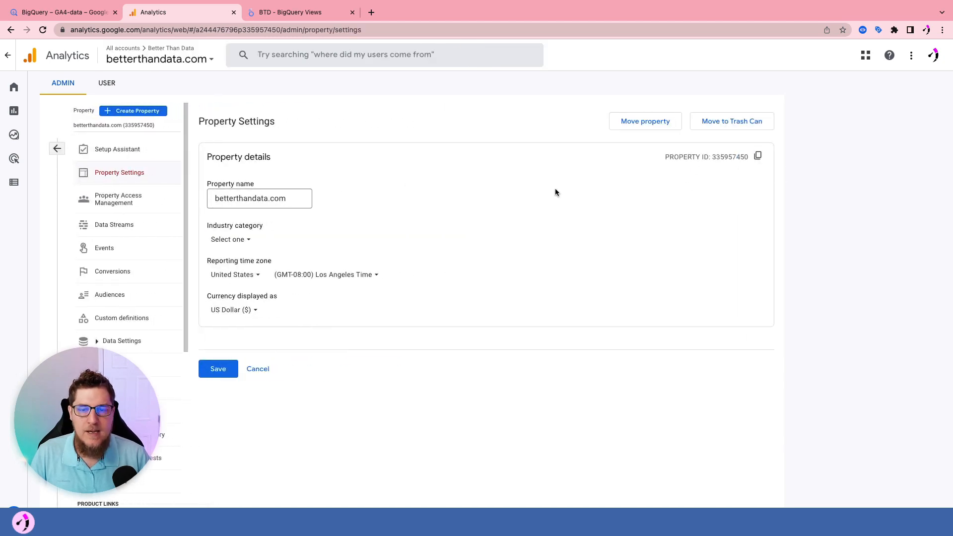
click(14, 134)
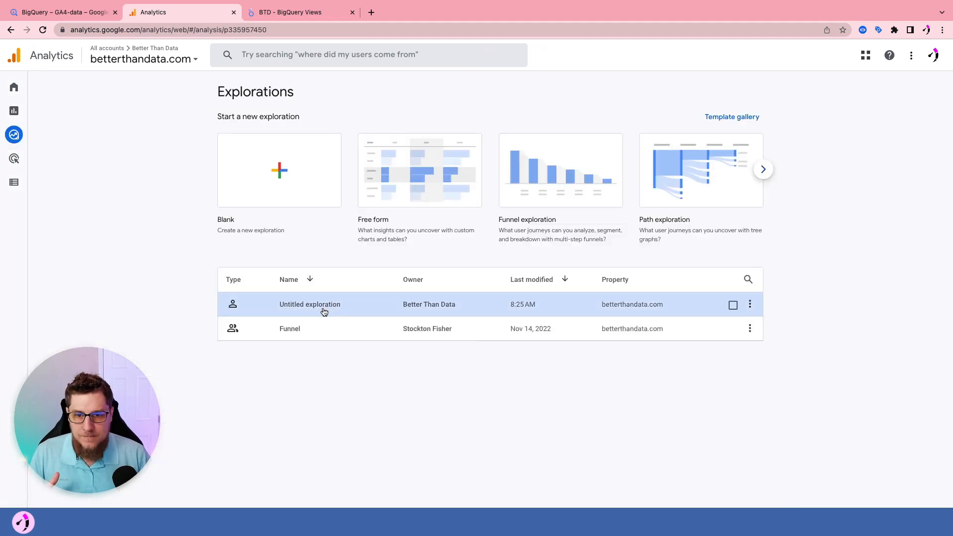
click(322, 308)
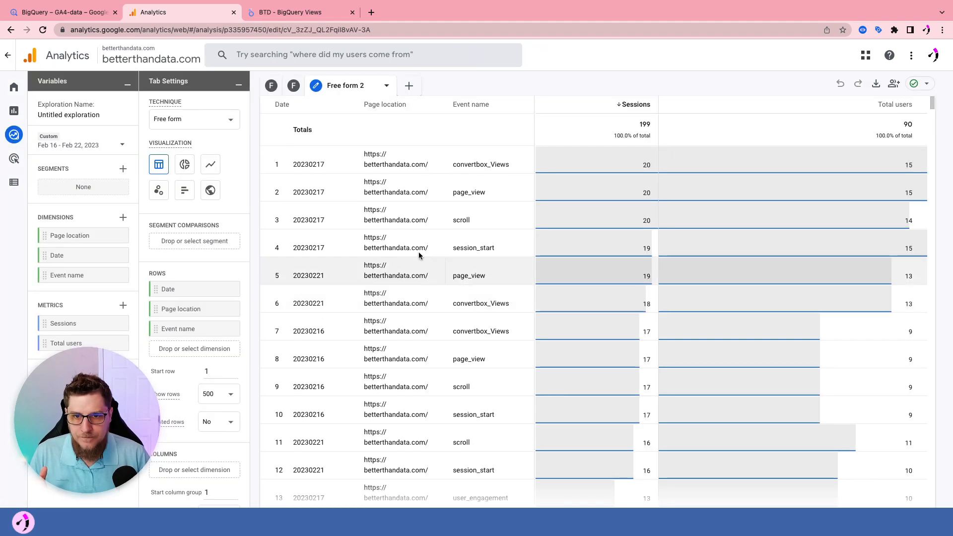
Step: Switch to BigQuery, expand the analytics dataset and open the schema of its events_ table
click(61, 13)
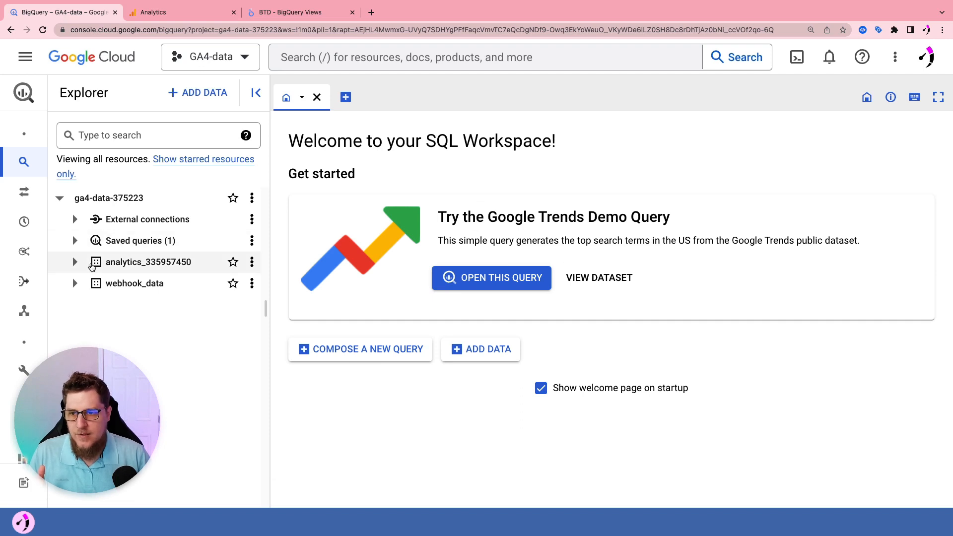
click(74, 261)
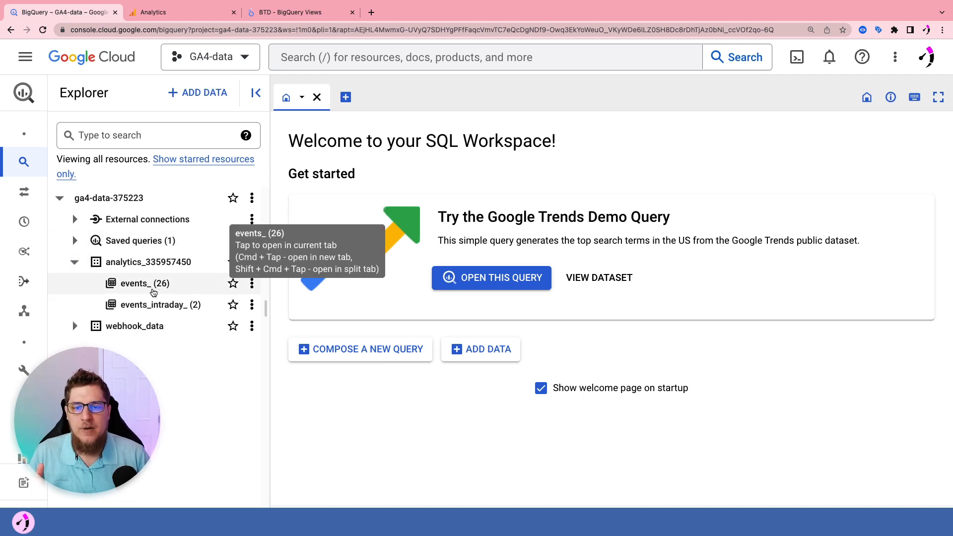
click(153, 294)
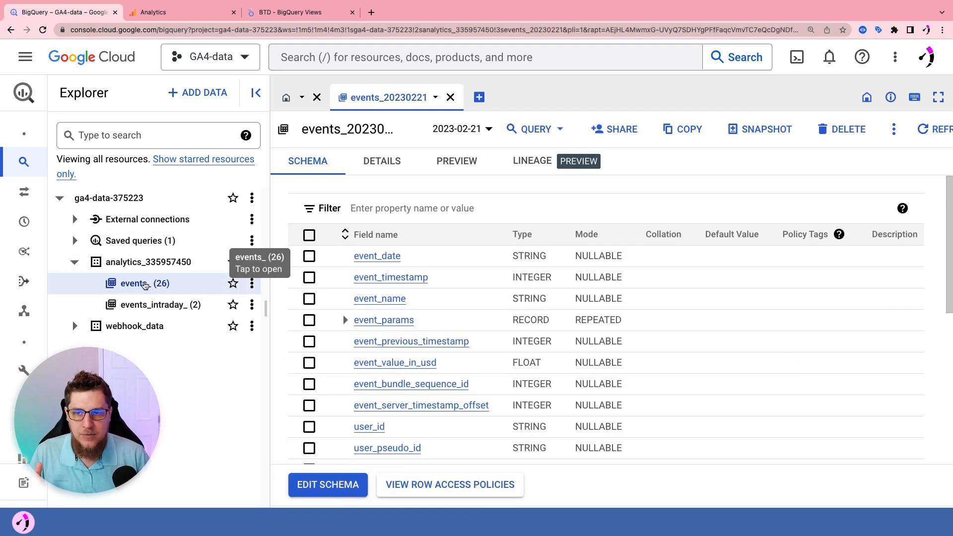
Step: Compare the schemas of the events_intraday_ and events_ tables, ending on the events_ table
click(143, 315)
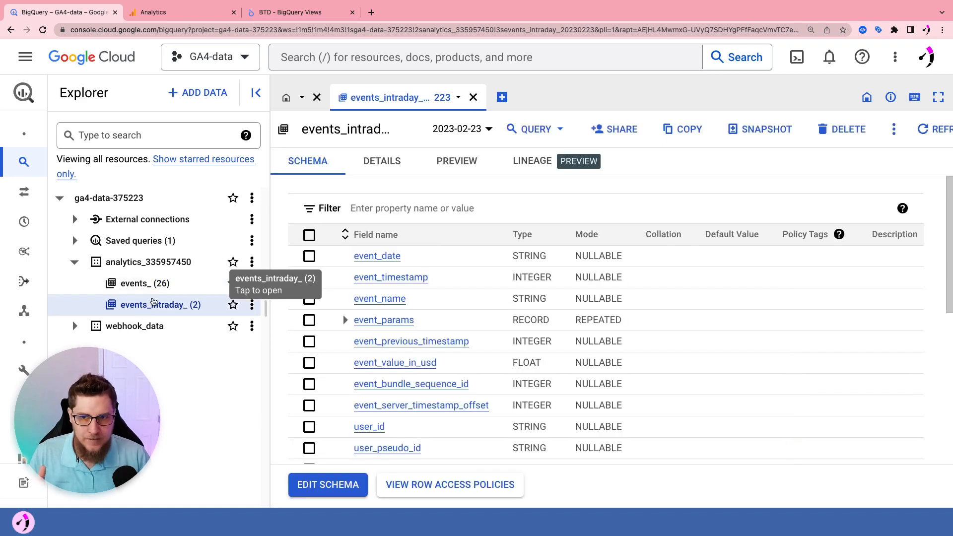
click(157, 293)
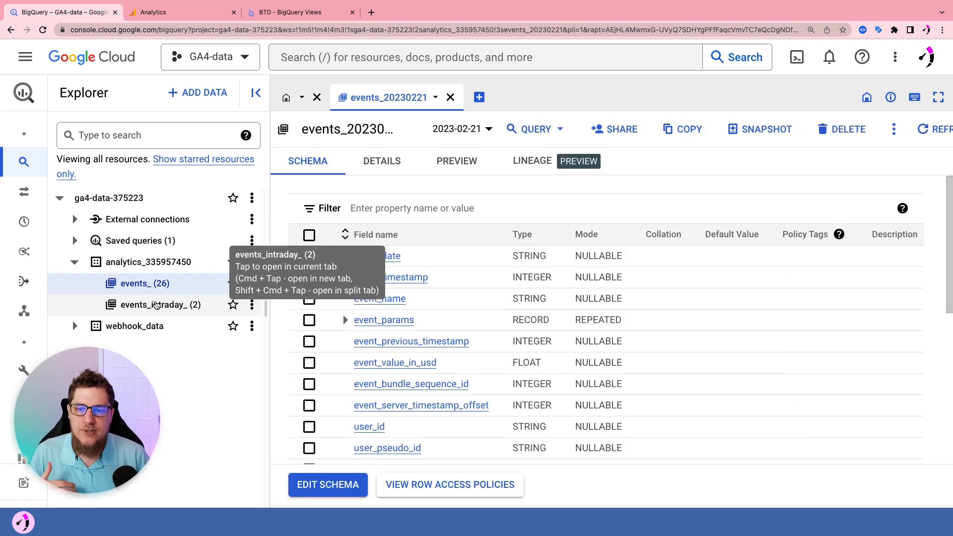
click(155, 303)
click(152, 294)
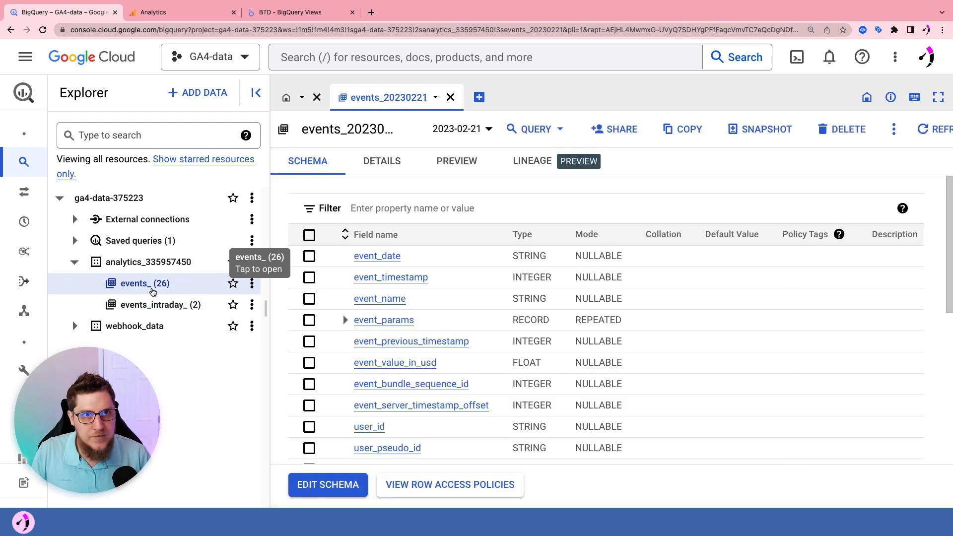
click(147, 306)
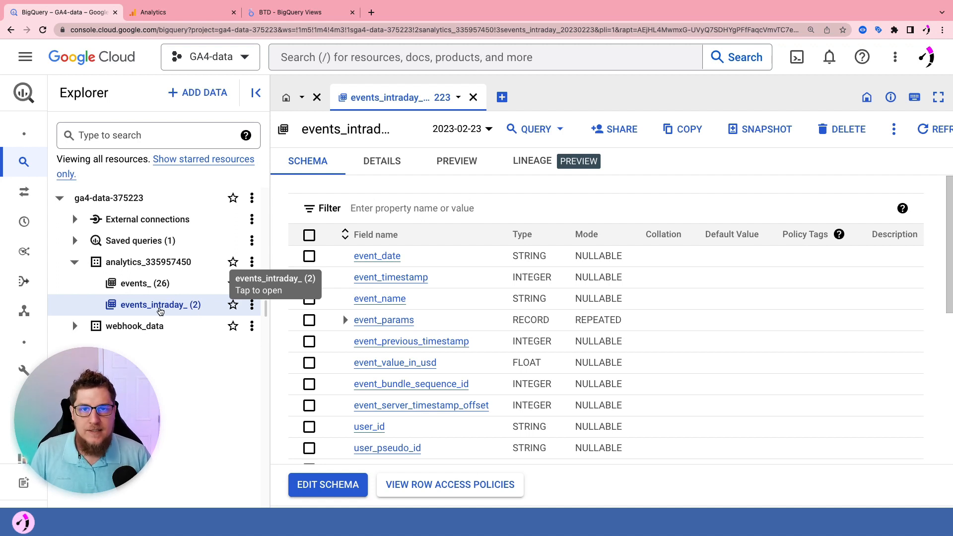
click(178, 283)
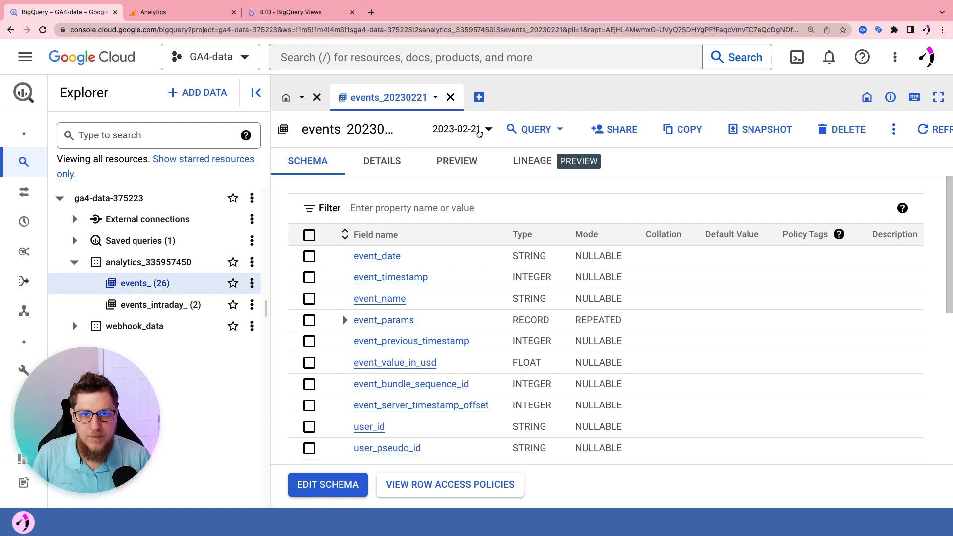
Step: Look through the available dates of the events_ table and review the exploration's dimensions in Analytics
click(470, 133)
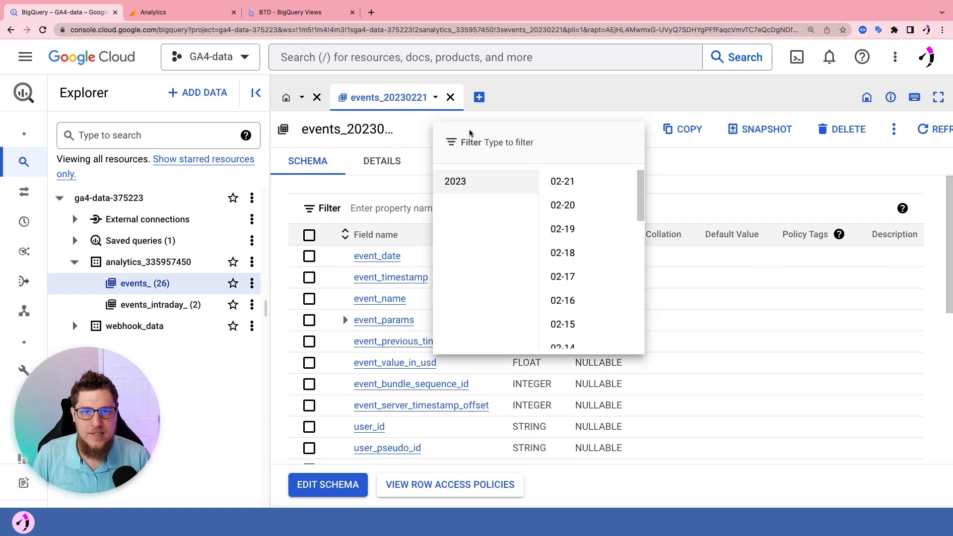
click(422, 148)
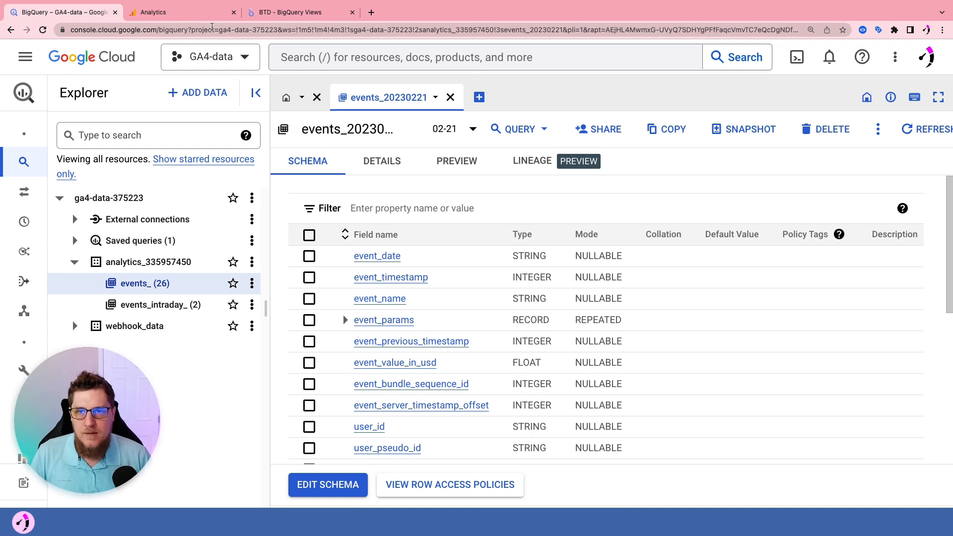
click(198, 13)
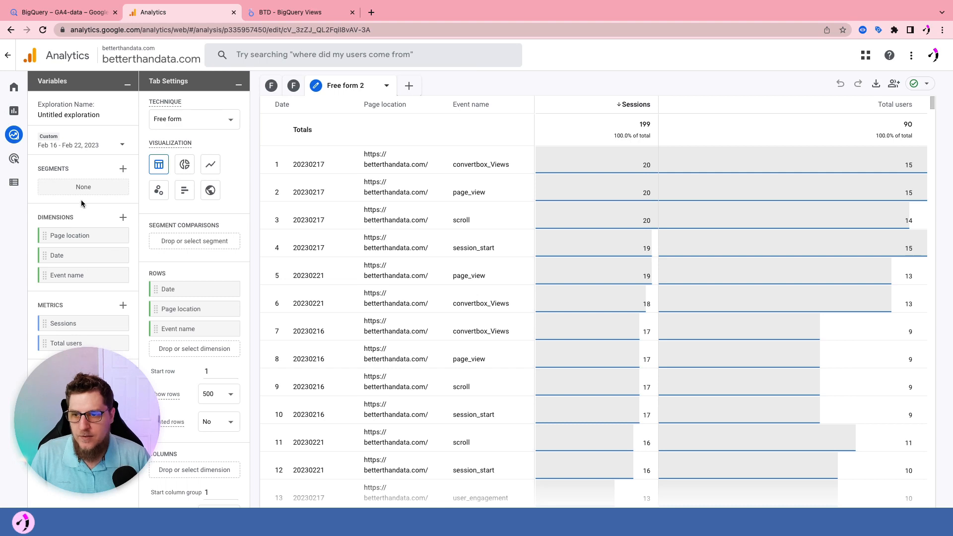
Step: Back in BigQuery, create a query selecting event_date from the 2023-02-21 events table and remove its LIMIT 1000 clause
click(64, 12)
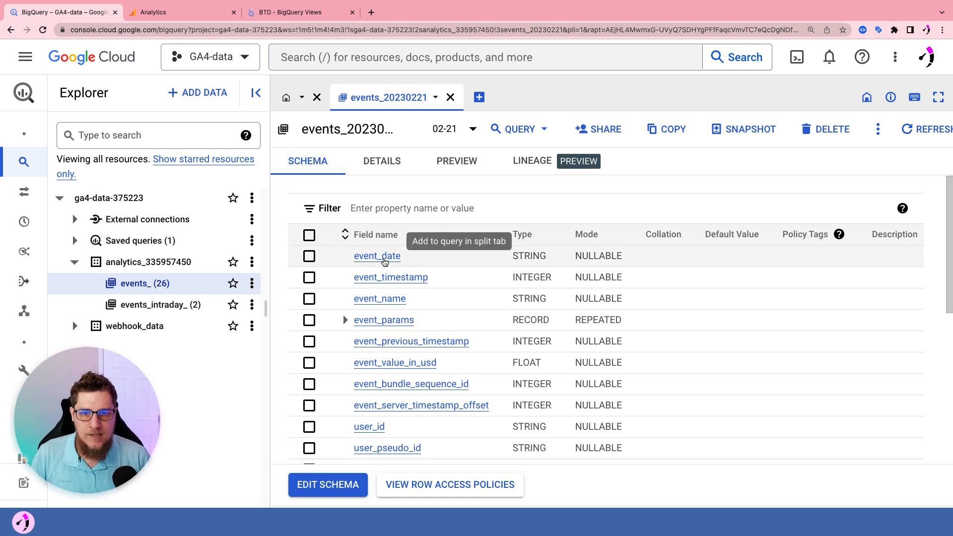
click(385, 259)
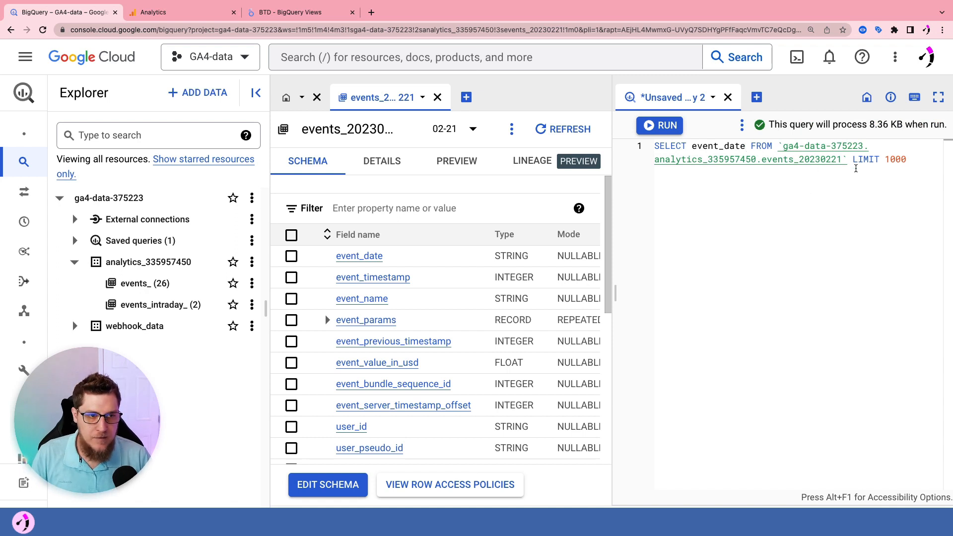
drag(915, 160, 853, 160)
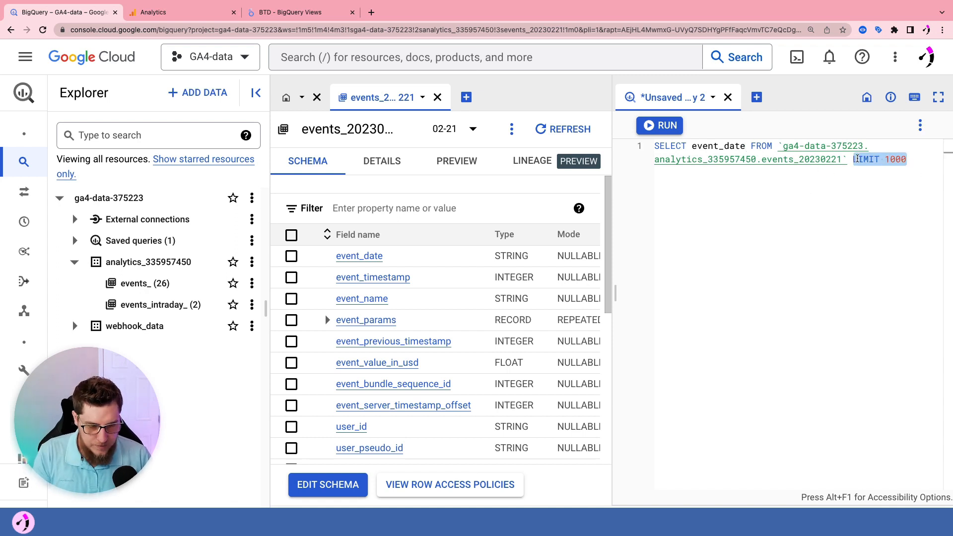
key(BackSpace)
key(BackSpace)
Step: Collapse the resource explorer and narrow the schema pane to give the query editor more room
drag(615, 288, 470, 285)
scroll(377, 297, down, 1)
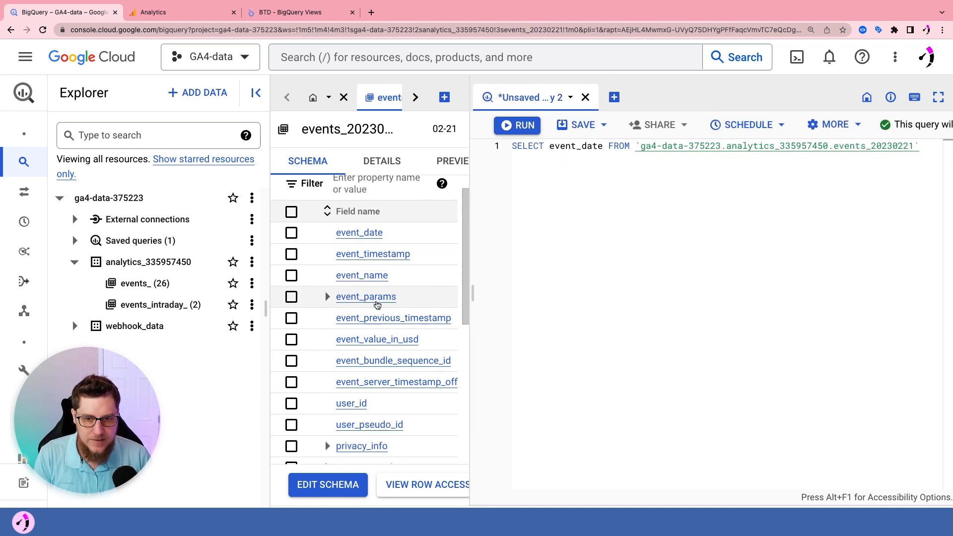
scroll(378, 293, up, 1)
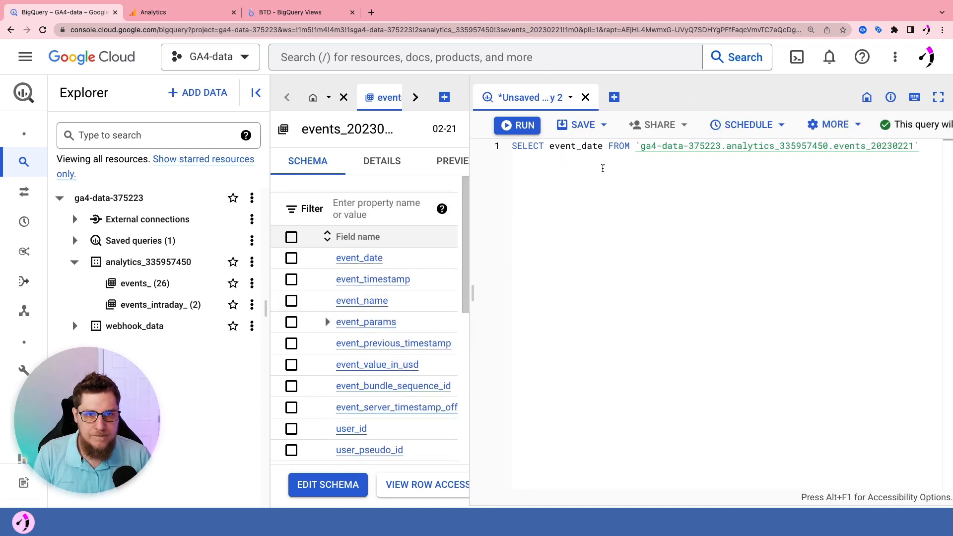
click(255, 93)
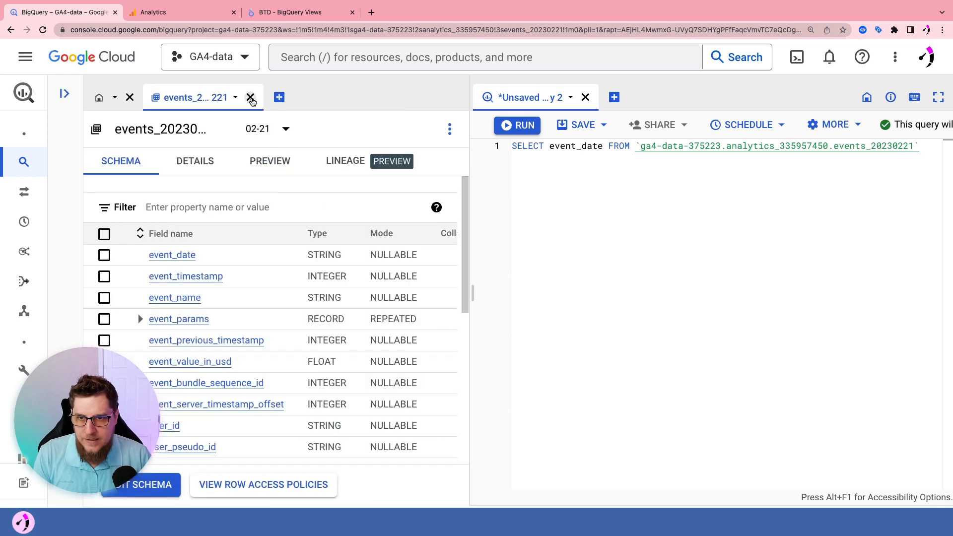
drag(472, 290, 333, 293)
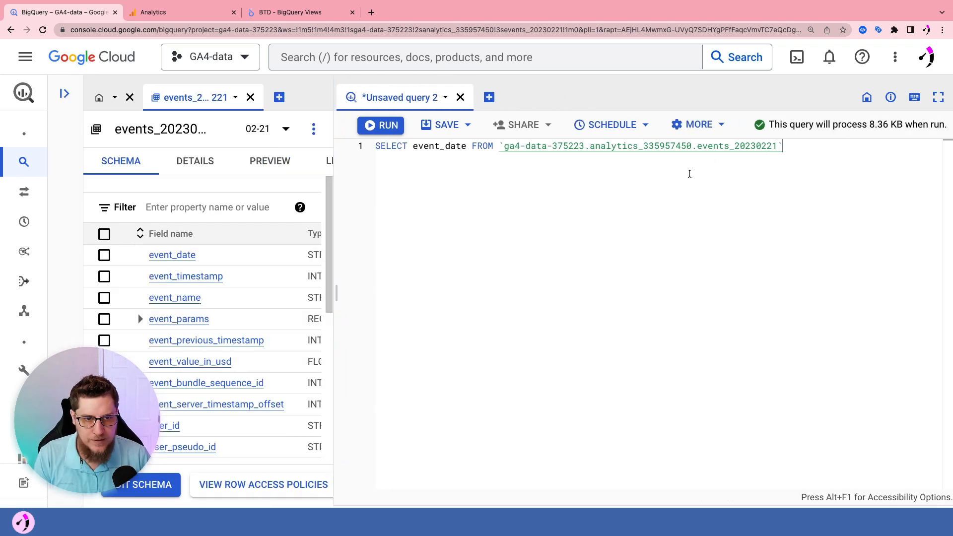
Step: Format the event_date query so that its clauses are split across separate lines
drag(504, 146, 779, 147)
click(704, 212)
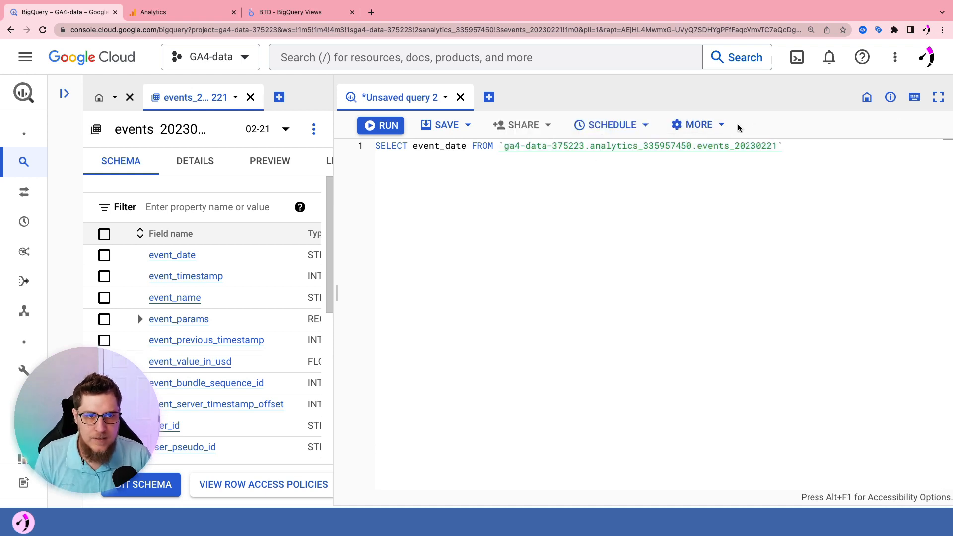
click(699, 124)
click(715, 151)
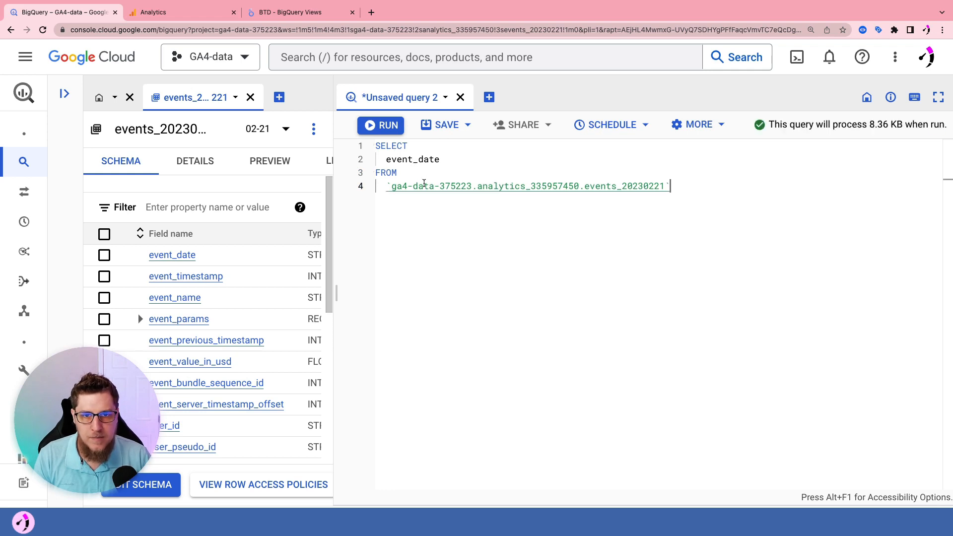
Step: Replace the 20230221 suffix in the query's table name with the * wildcard to cover all event tables
drag(623, 187, 664, 187)
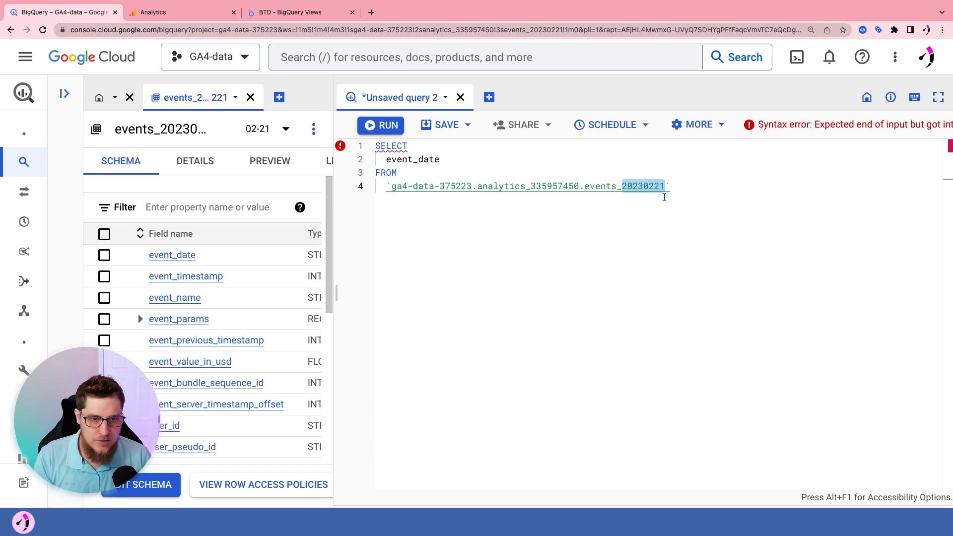
key(BackSpace)
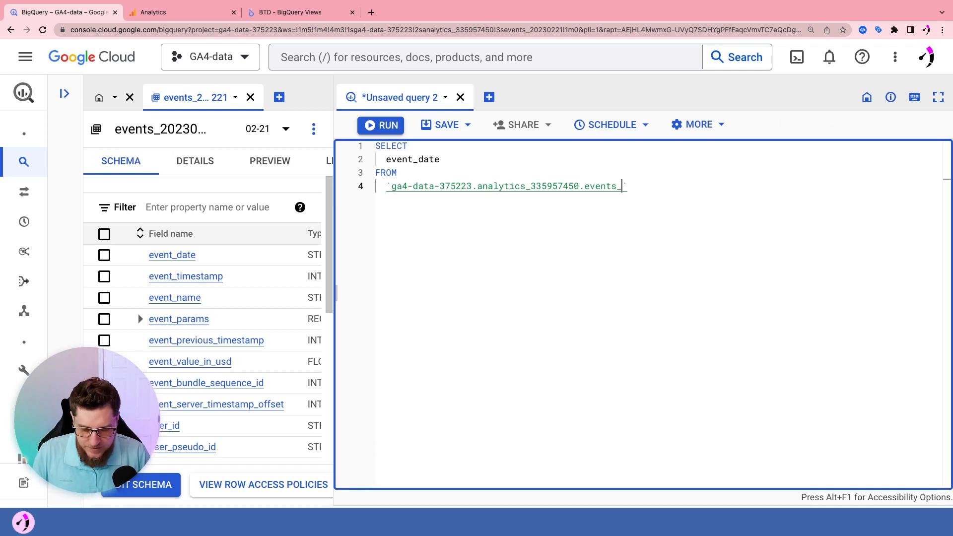
text(*)
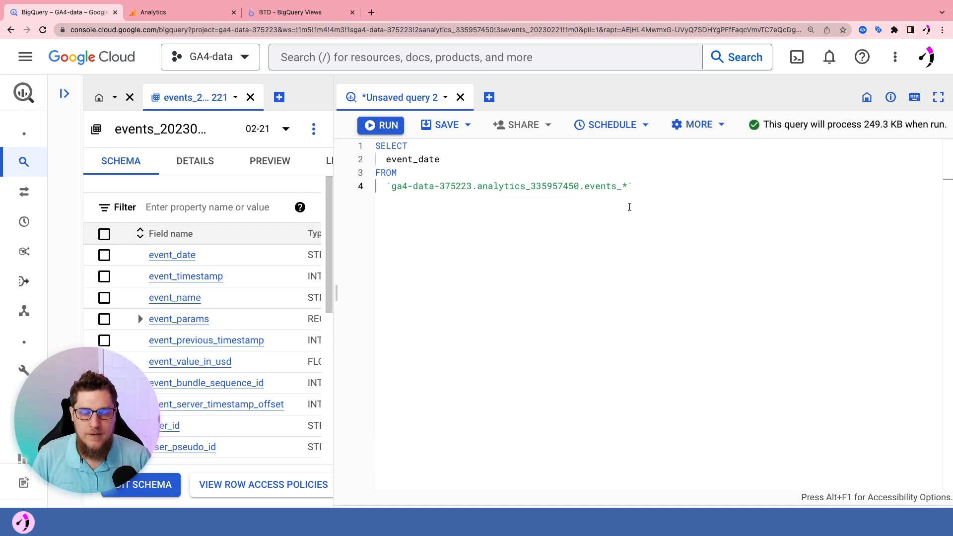
Step: Check the exploration's dimensions in Analytics and add page_location and event_name after event_date in the BigQuery SELECT list
click(449, 160)
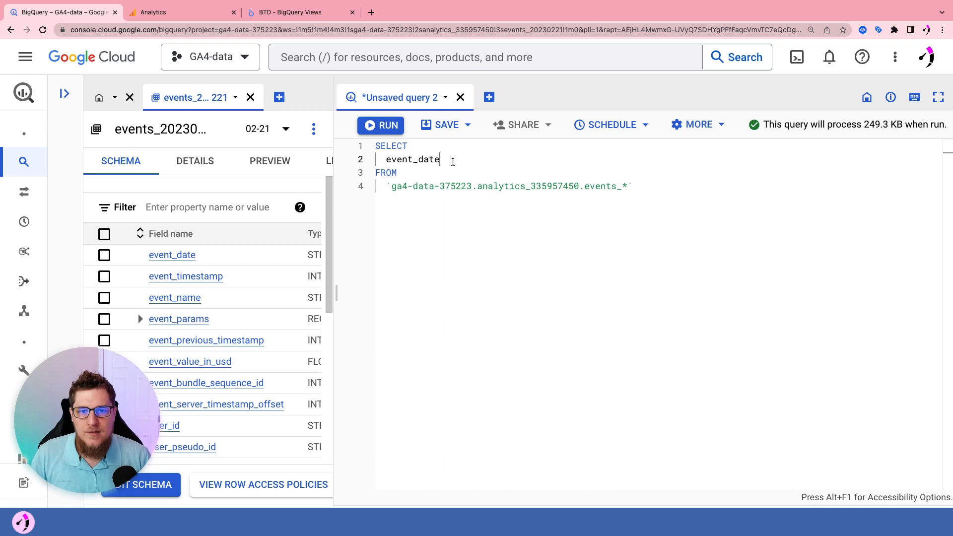
click(164, 12)
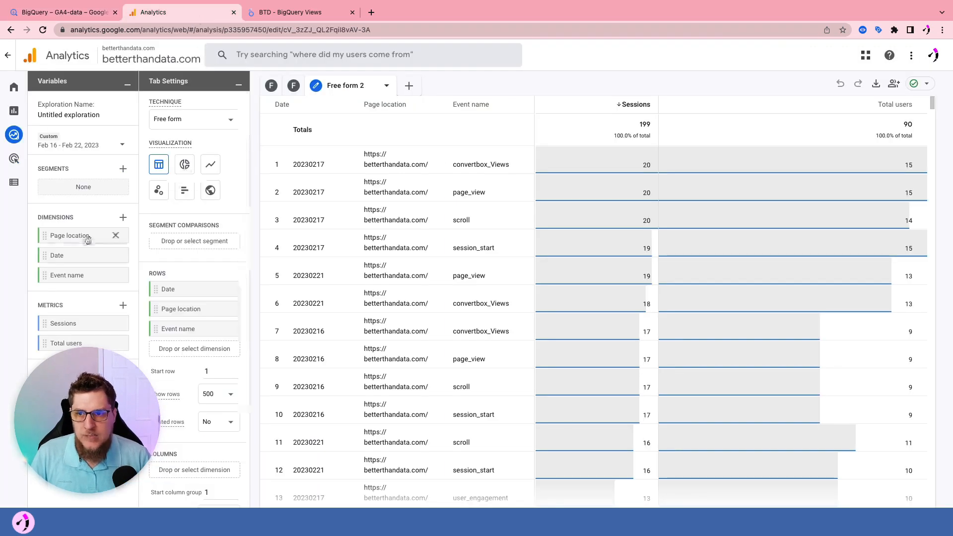
click(77, 8)
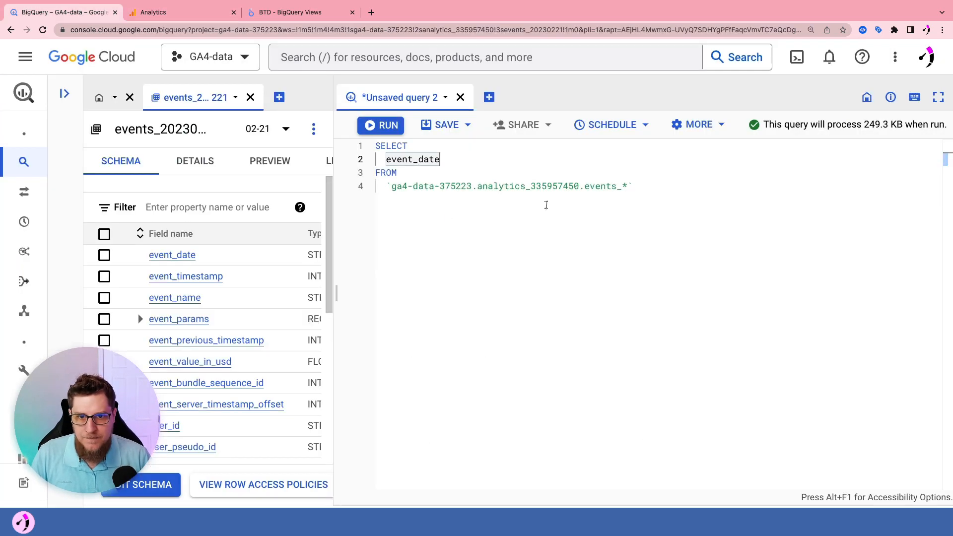
text(,)
key(Return)
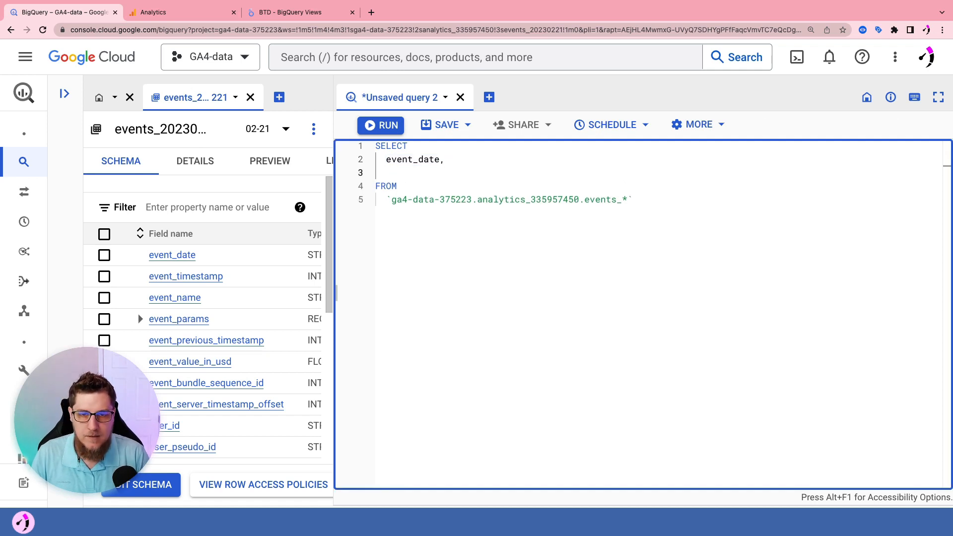
text(page_location,)
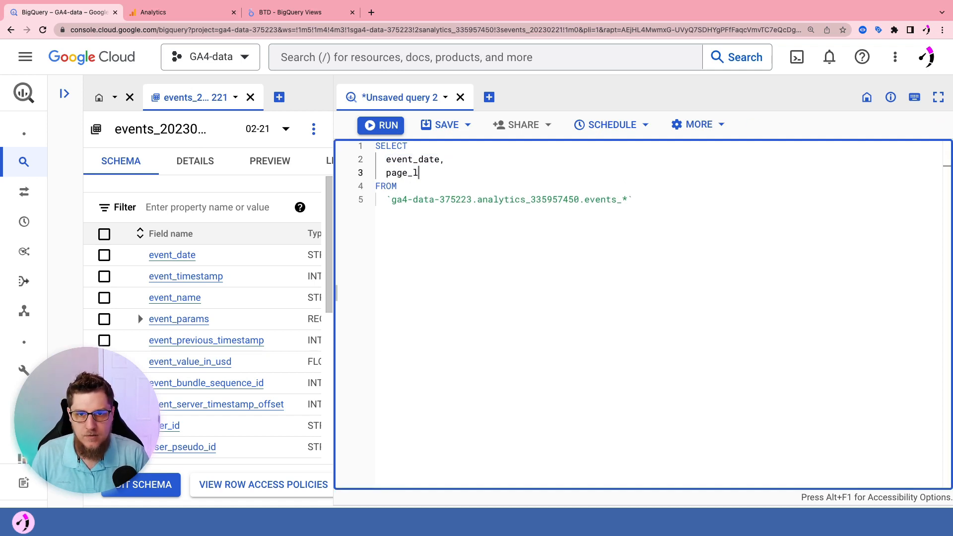
key(Return)
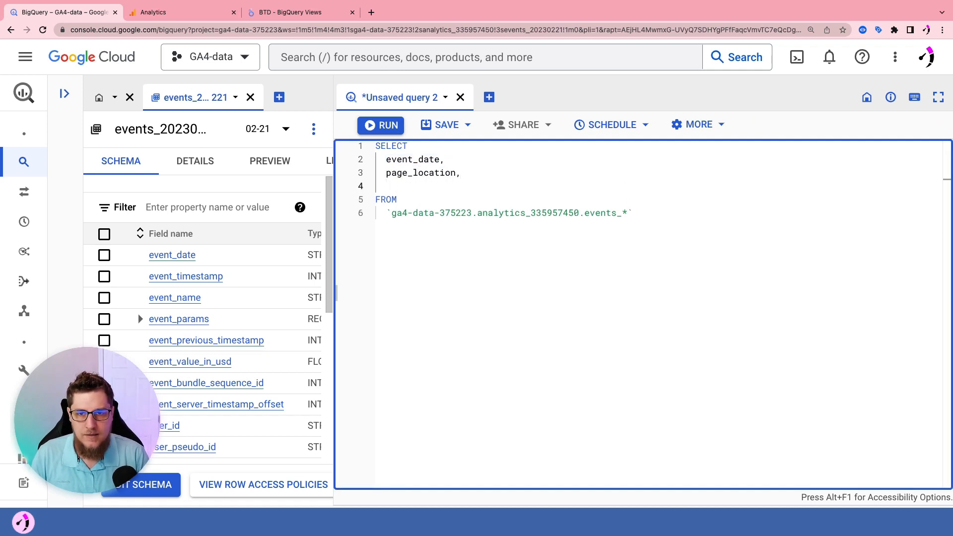
text(event_name)
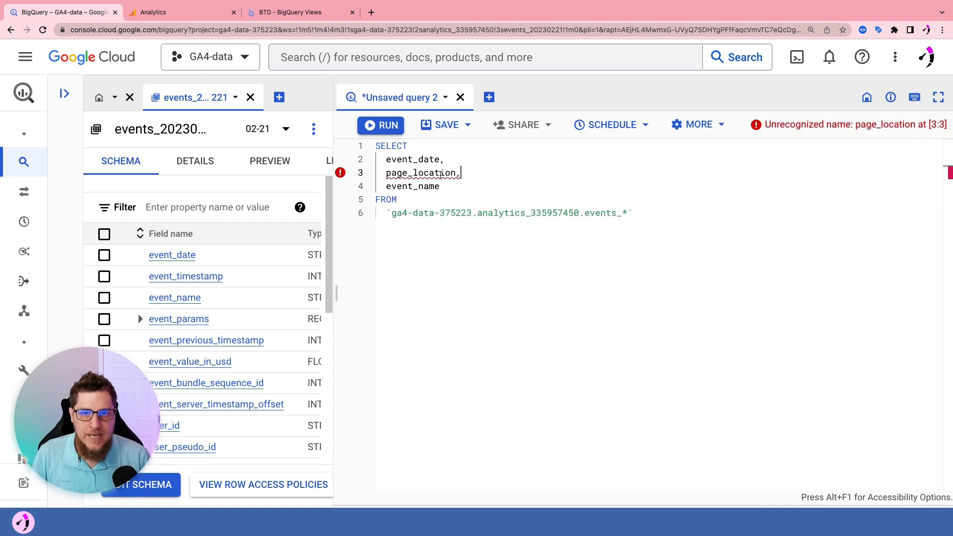
Step: Look through the events table's schema for a field matching the page_location line of the query
drag(382, 174, 478, 173)
click(478, 173)
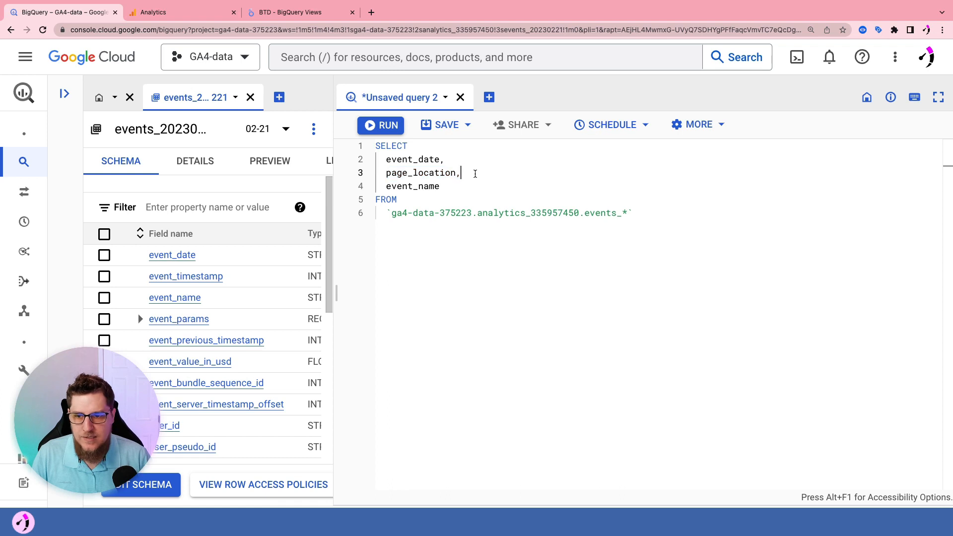
scroll(208, 297, down, 2)
scroll(212, 294, down, 5)
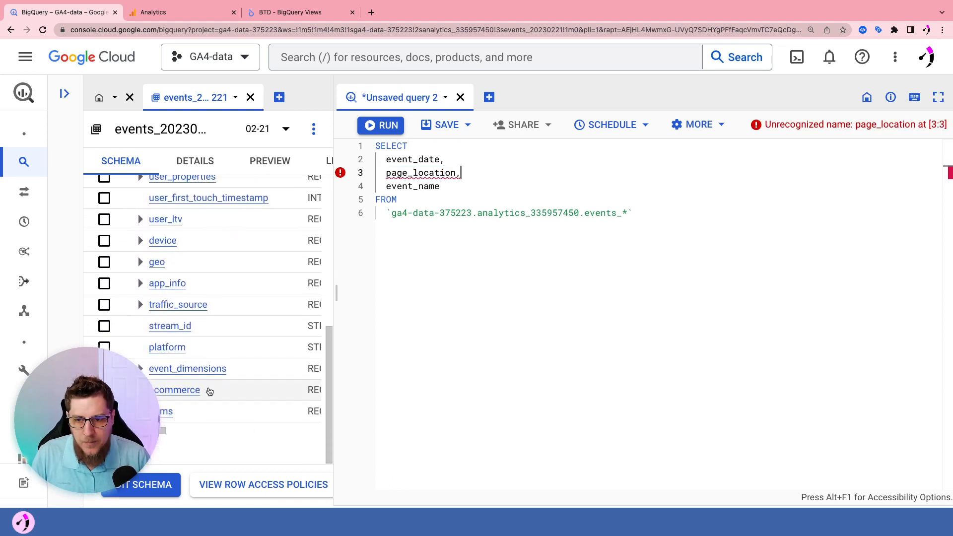
scroll(238, 338, up, 8)
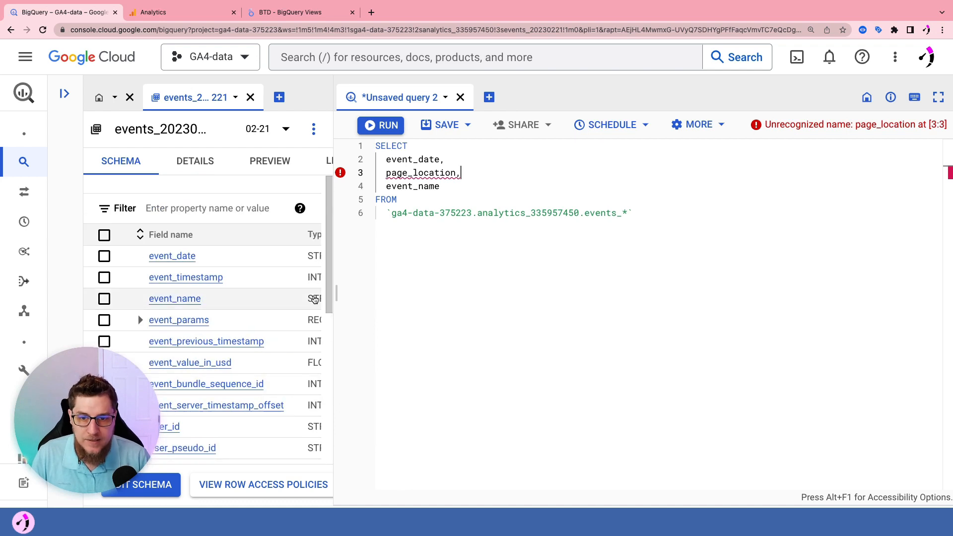
Step: Widen the events table pane, glance at its data preview, and expand the event_params record in the schema
drag(336, 294, 491, 294)
click(275, 162)
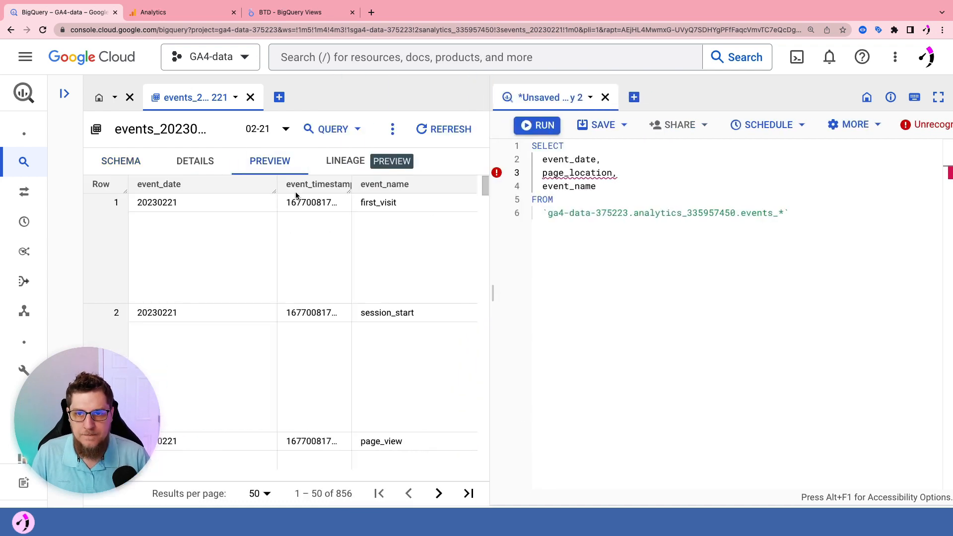
scroll(205, 238, right, 1)
scroll(204, 236, right, 2)
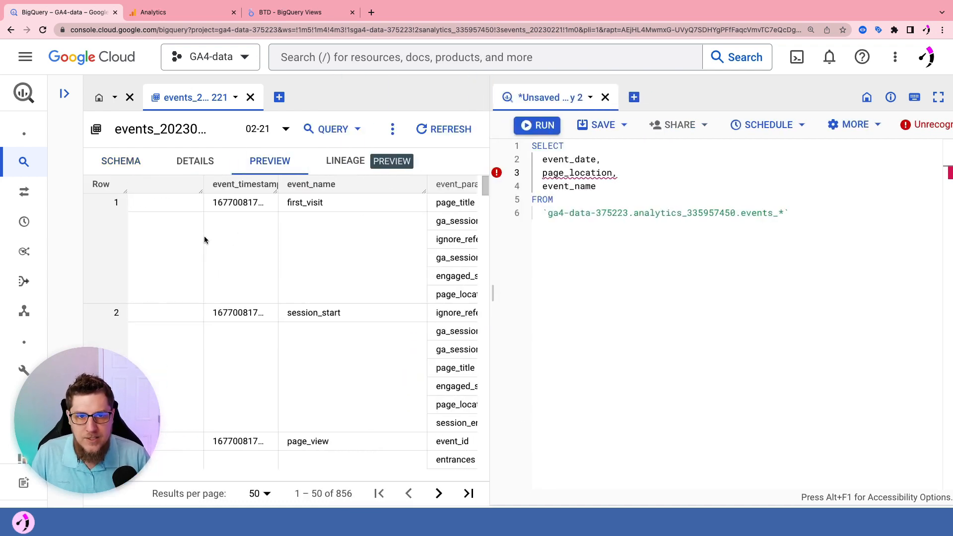
scroll(191, 196, left, 1)
click(156, 166)
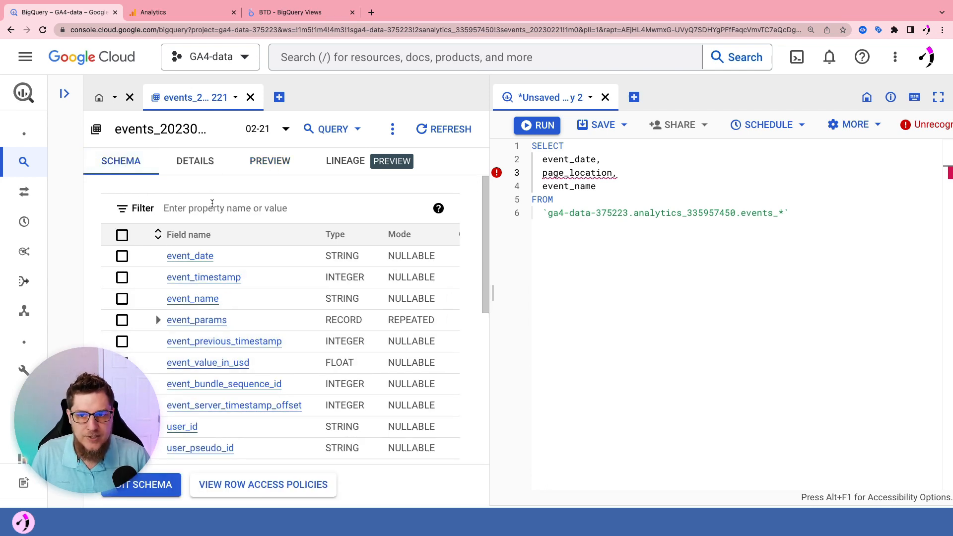
click(158, 319)
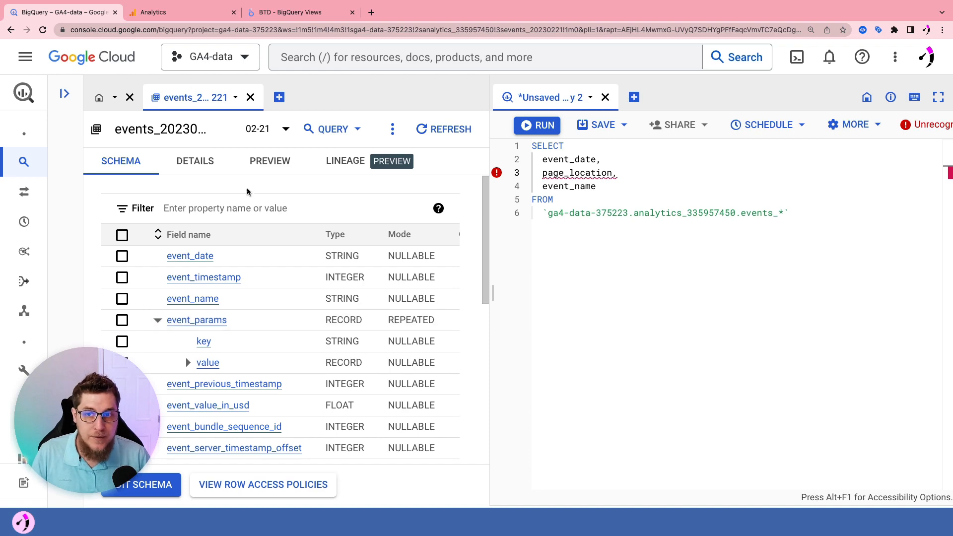
Step: Preview the table data and examine the event_params.key entries nested under the session_start and page_view events
click(270, 161)
scroll(267, 270, right, 5)
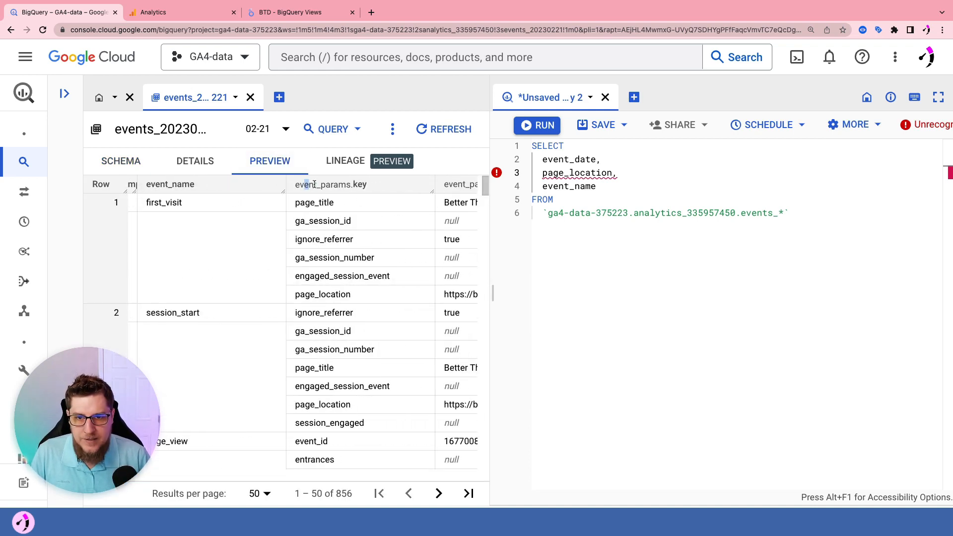
drag(304, 185, 367, 184)
scroll(160, 263, down, 5)
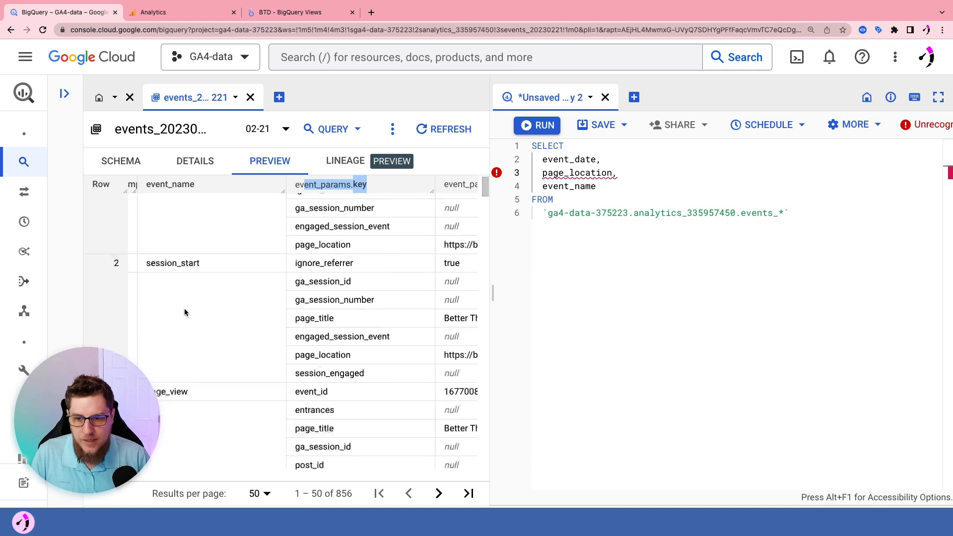
click(193, 283)
drag(193, 281, 150, 279)
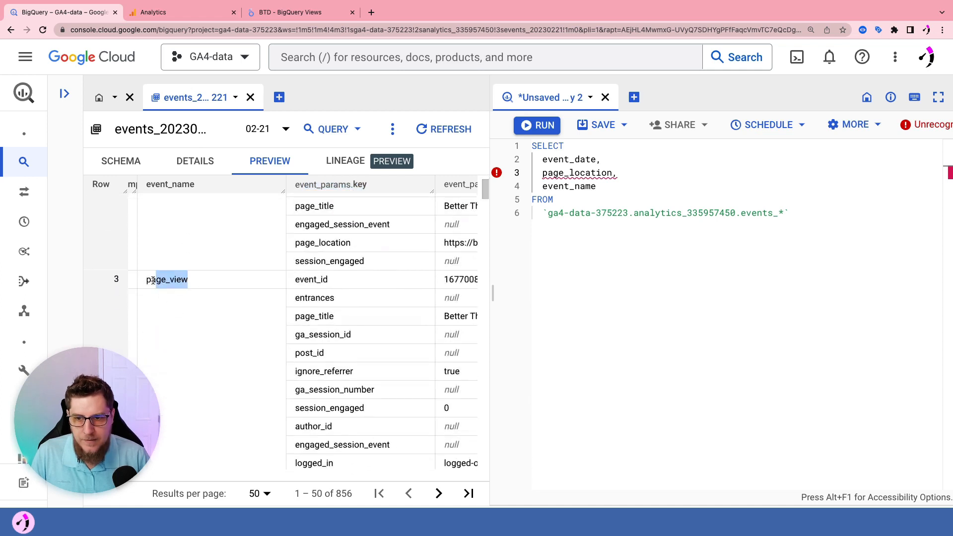
click(154, 280)
scroll(248, 283, up, 1)
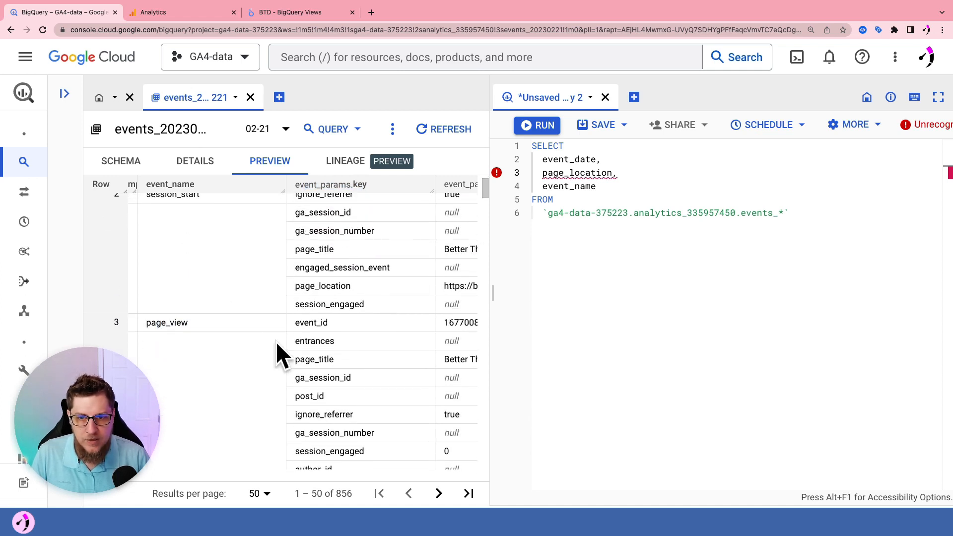
Step: Examine the page_location key in the preview together with its entry in the event_params.value.string_value column
scroll(298, 335, right, 1)
scroll(318, 326, right, 3)
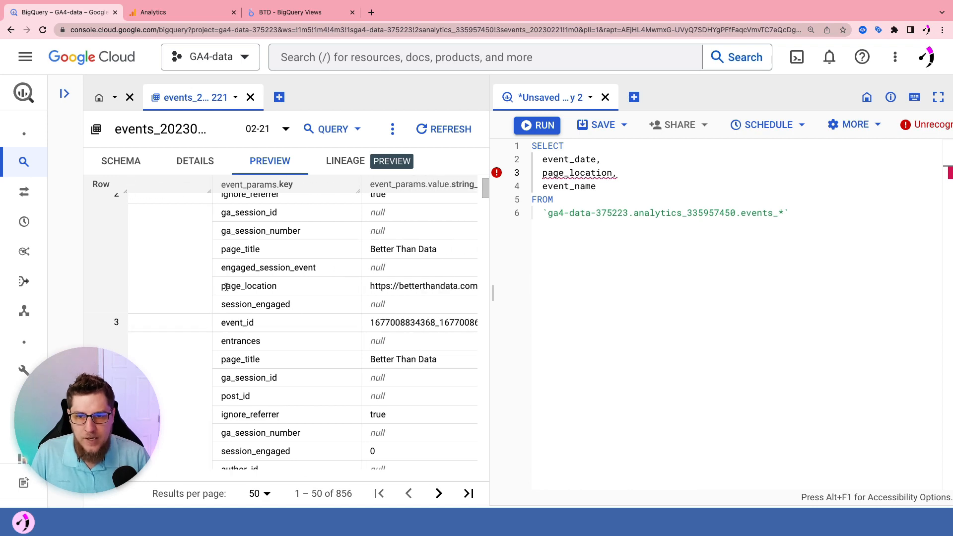
drag(226, 287, 302, 290)
scroll(343, 283, right, 6)
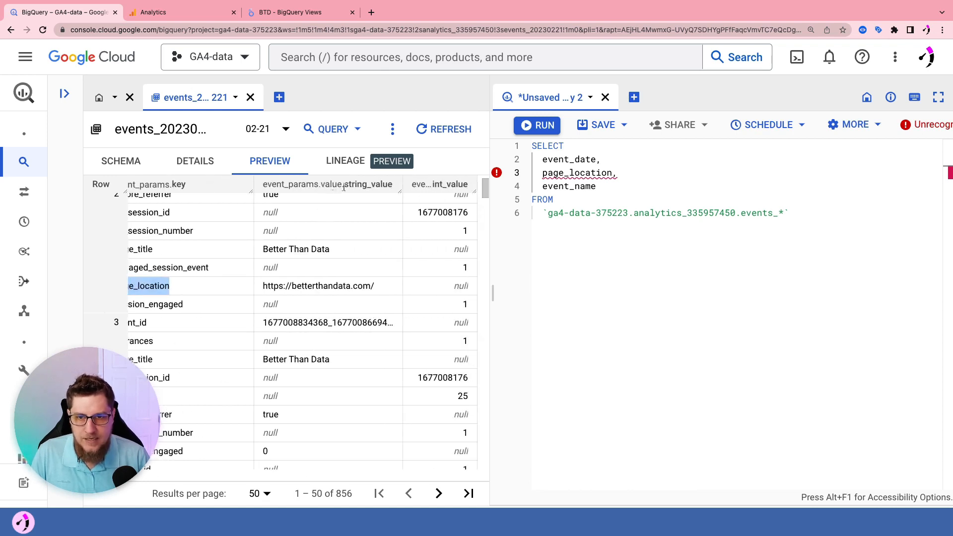
drag(282, 185, 352, 187)
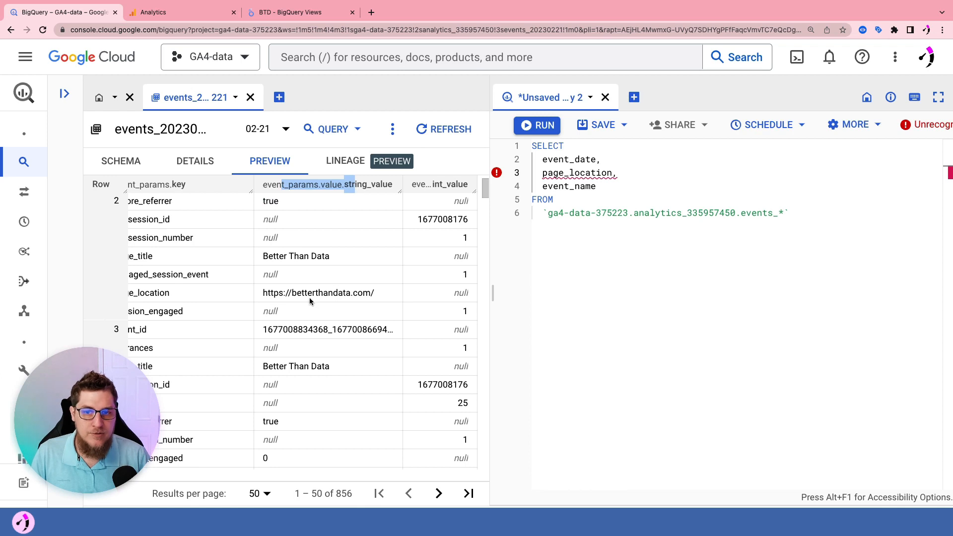
scroll(359, 231, left, 2)
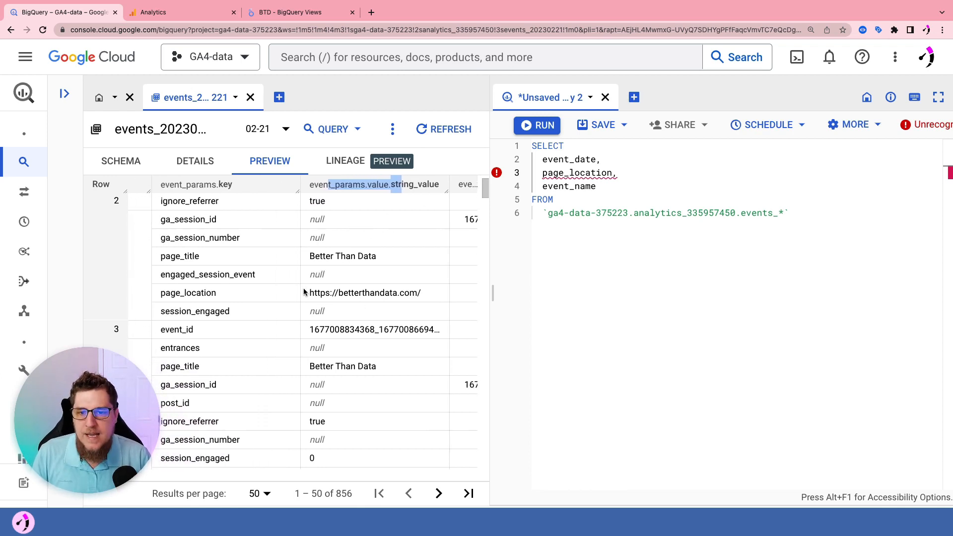
click(442, 295)
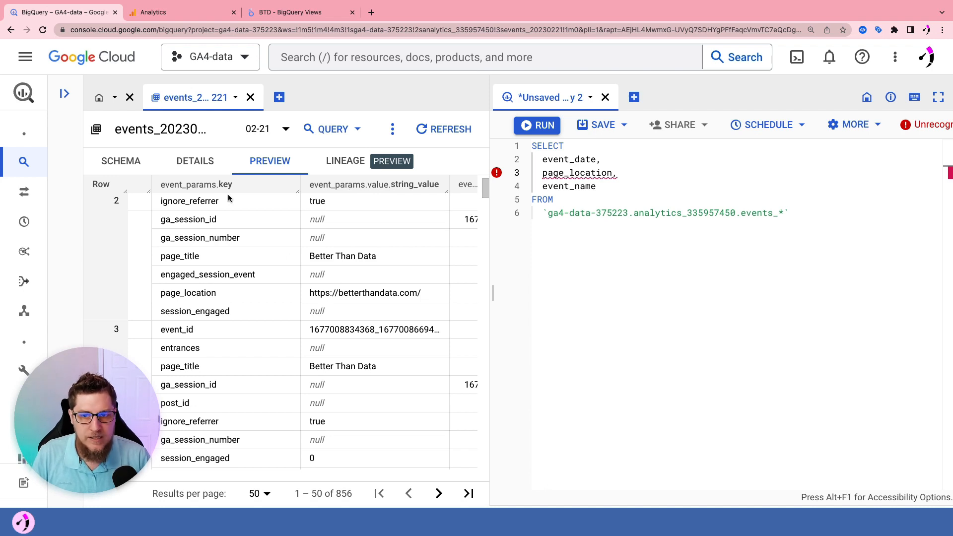
scroll(294, 283, left, 2)
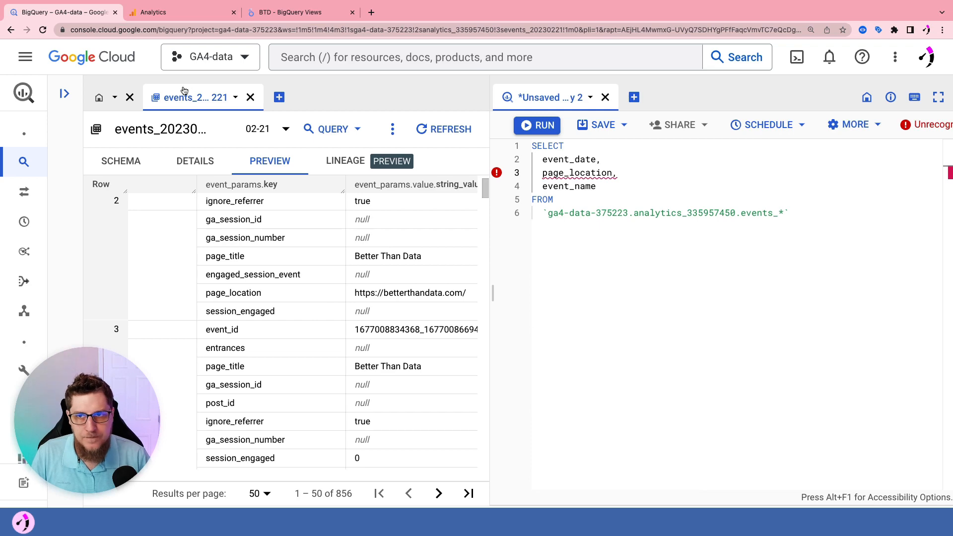
Step: Review the exploration's dimensions in Analytics and, back in BigQuery, collapse event_params and scan the schema's other fields
click(180, 14)
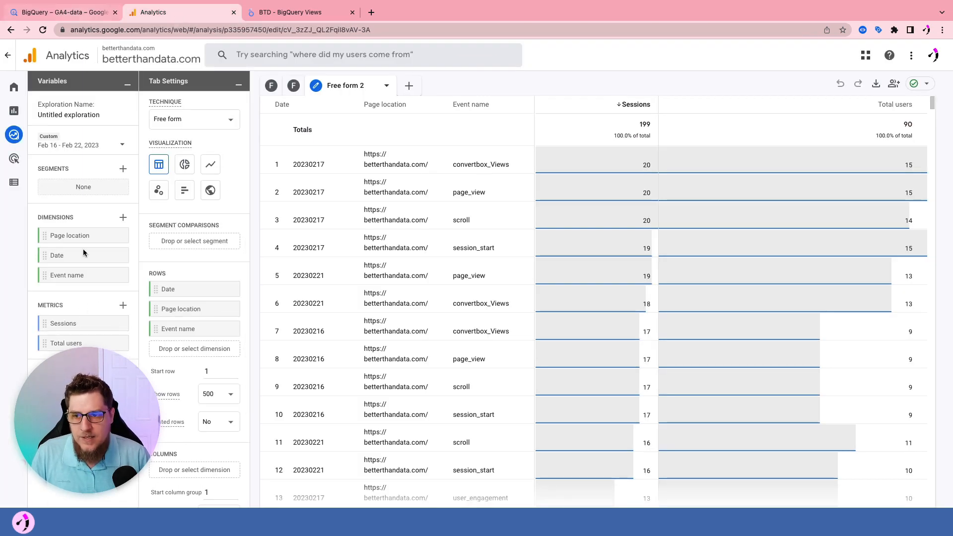
click(94, 12)
scroll(198, 248, left, 3)
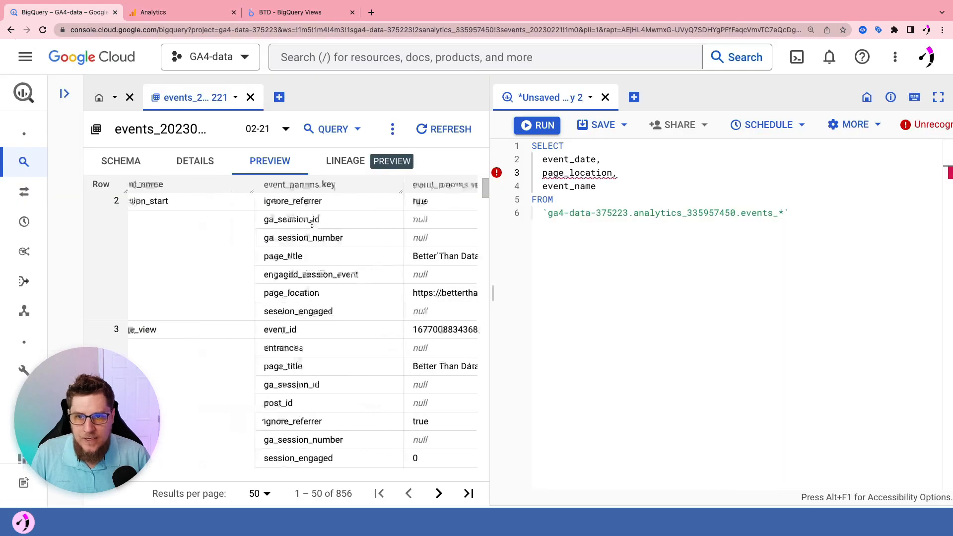
click(120, 160)
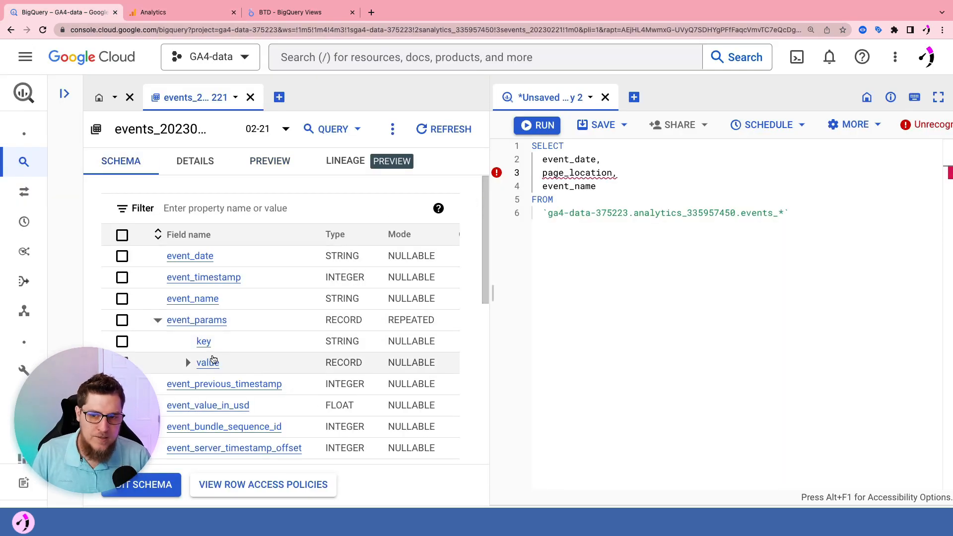
click(157, 320)
scroll(220, 295, down, 2)
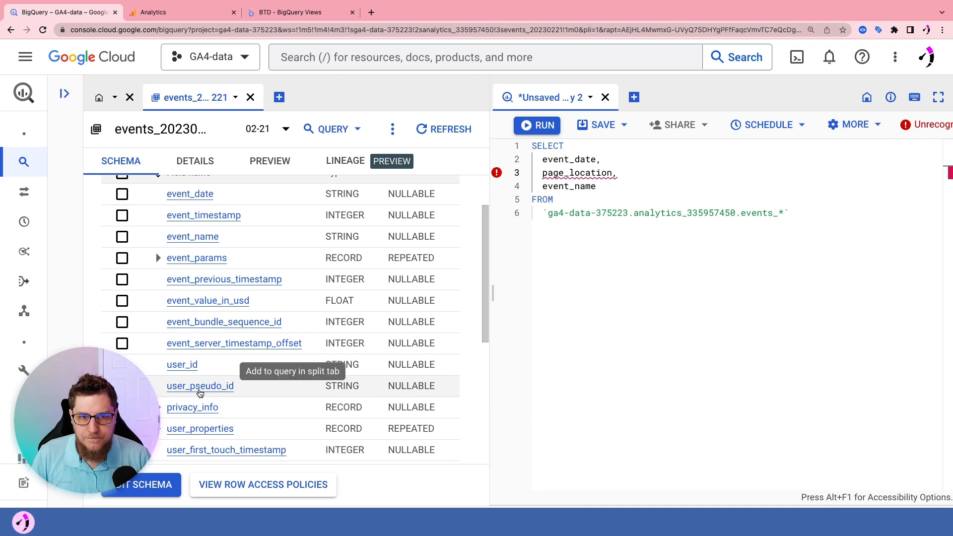
scroll(242, 297, up, 2)
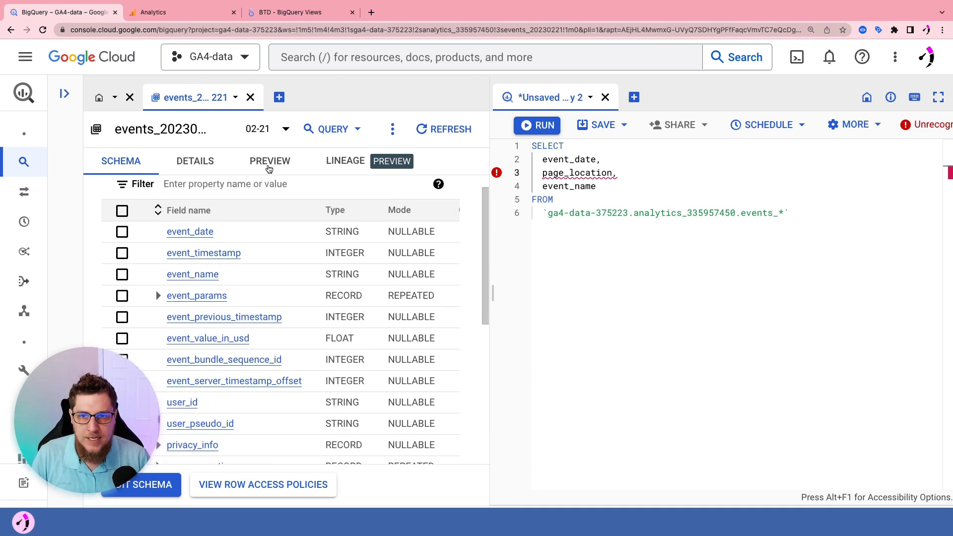
Step: Compare in the data preview which event_params value columns hold the ga_session_id and page_location entries
click(268, 162)
scroll(294, 314, down, 1)
scroll(296, 314, right, 3)
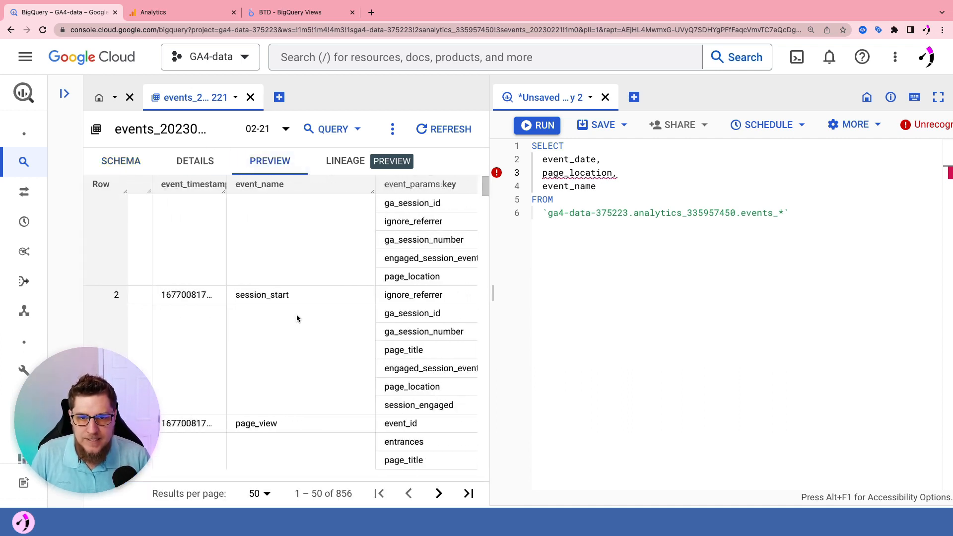
scroll(350, 241, right, 2)
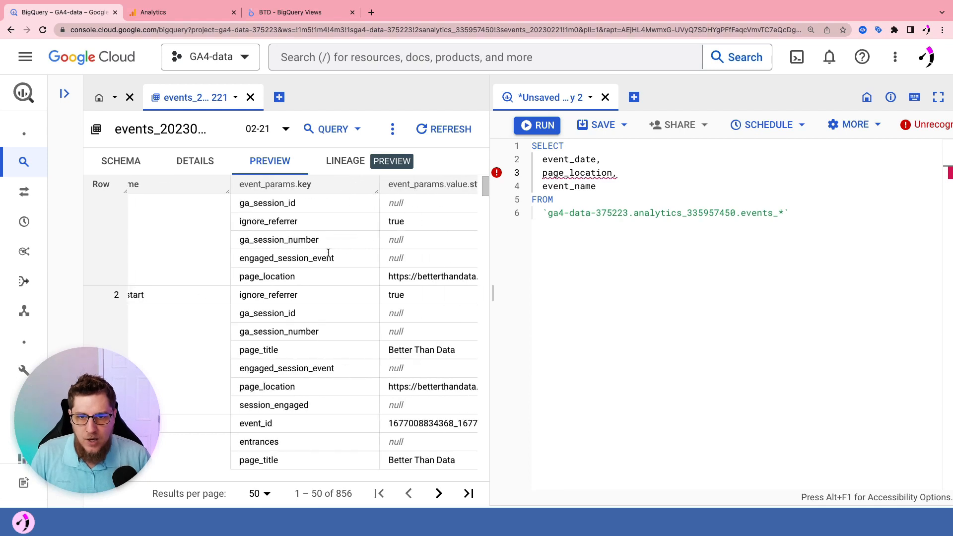
scroll(254, 233, up, 1)
drag(240, 220, 291, 220)
scroll(291, 221, right, 3)
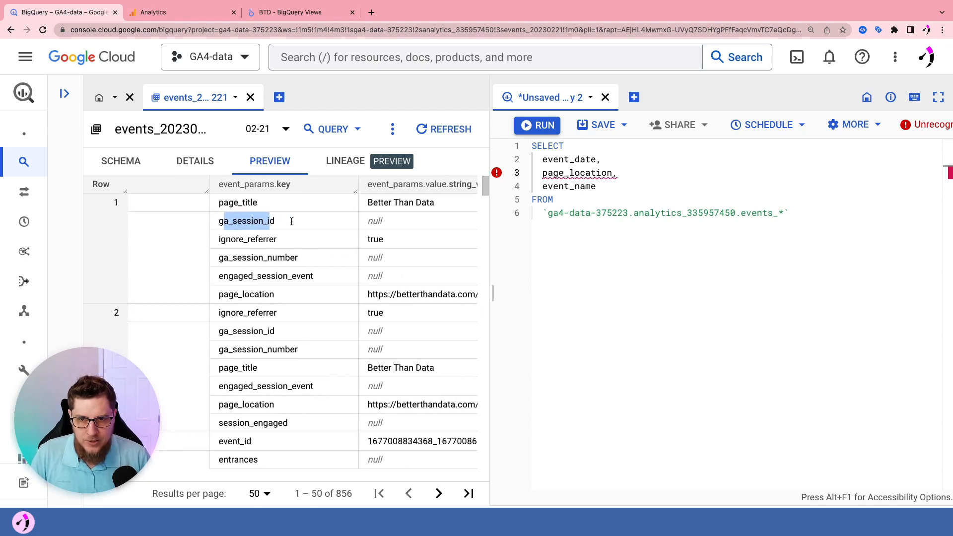
scroll(291, 220, right, 2)
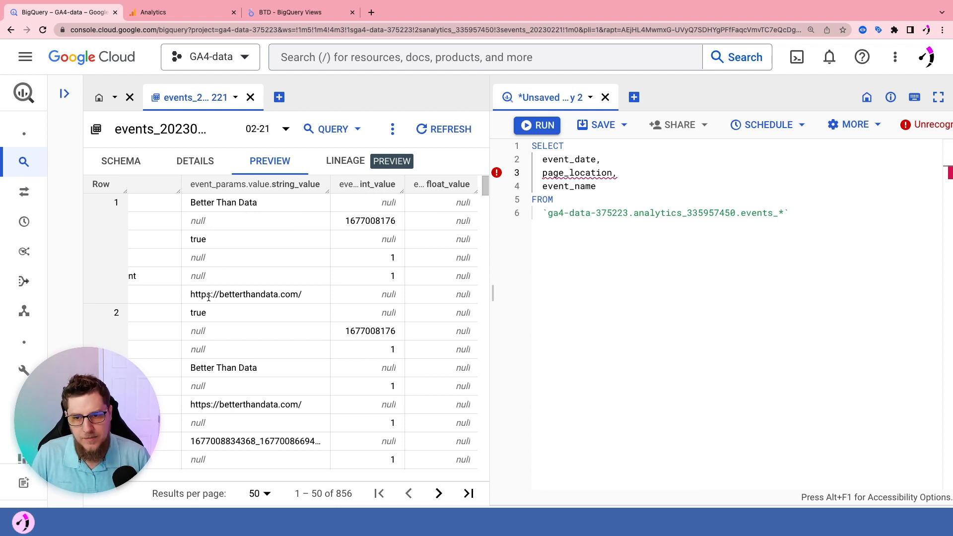
drag(209, 296, 284, 298)
drag(354, 224, 390, 222)
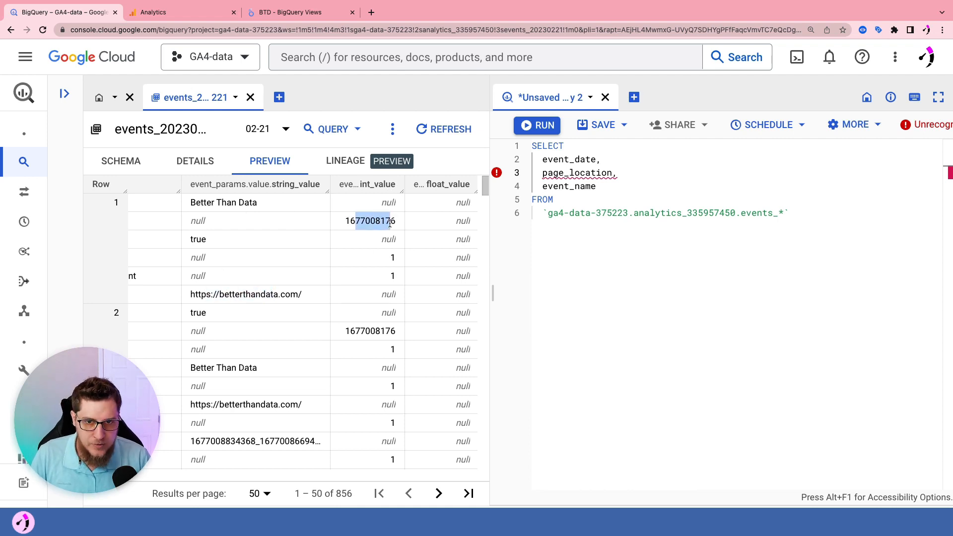
click(390, 223)
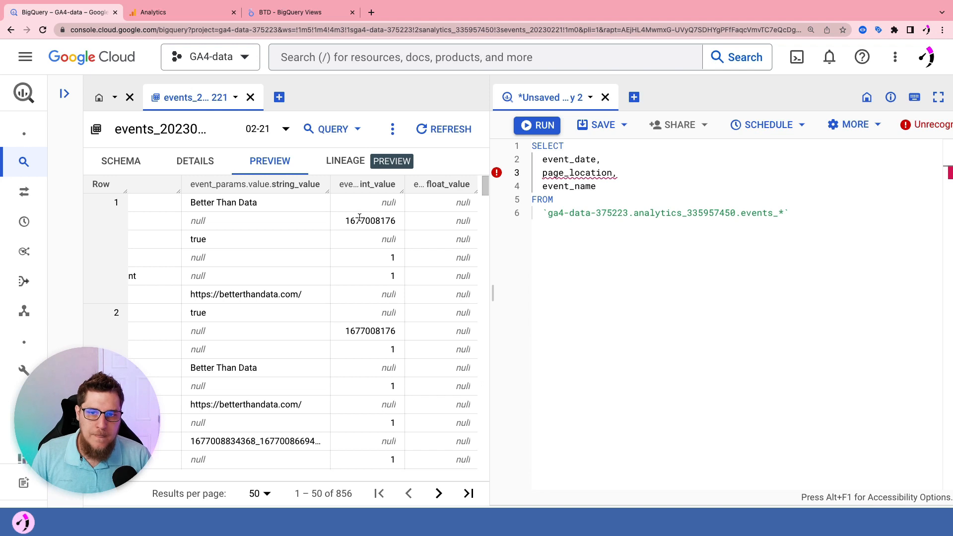
Step: Examine in the data preview which event_params.key entries are nested under each event_name, down to the page_view event
scroll(357, 219, left, 4)
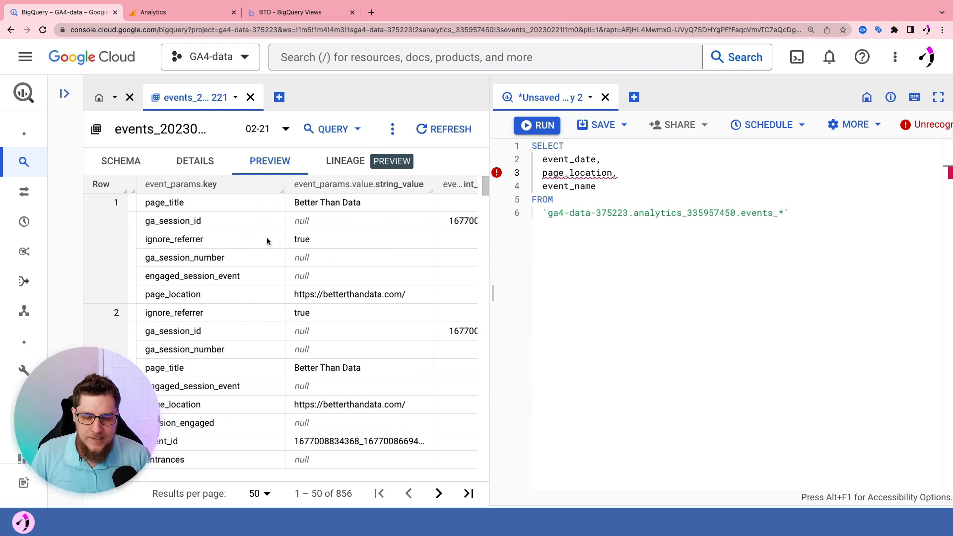
scroll(267, 242, left, 3)
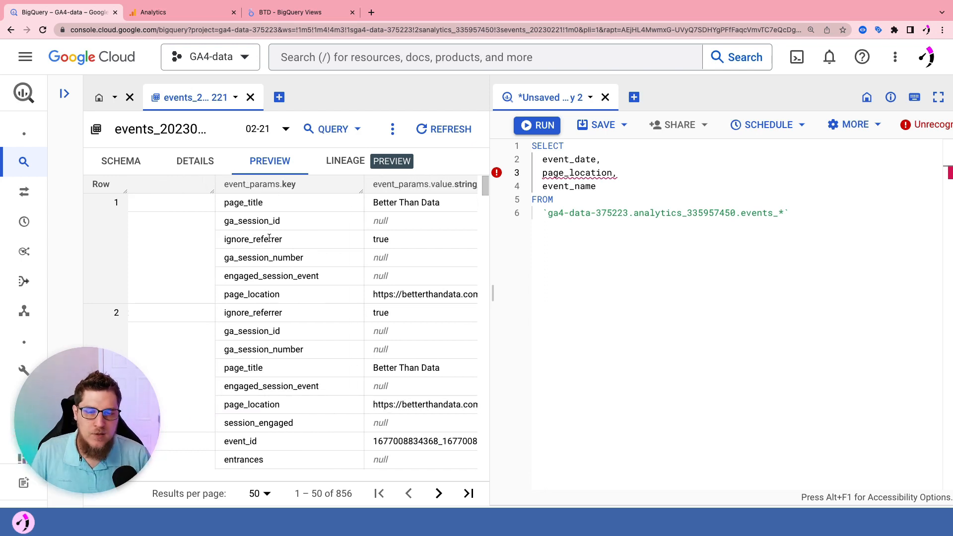
scroll(274, 278, left, 8)
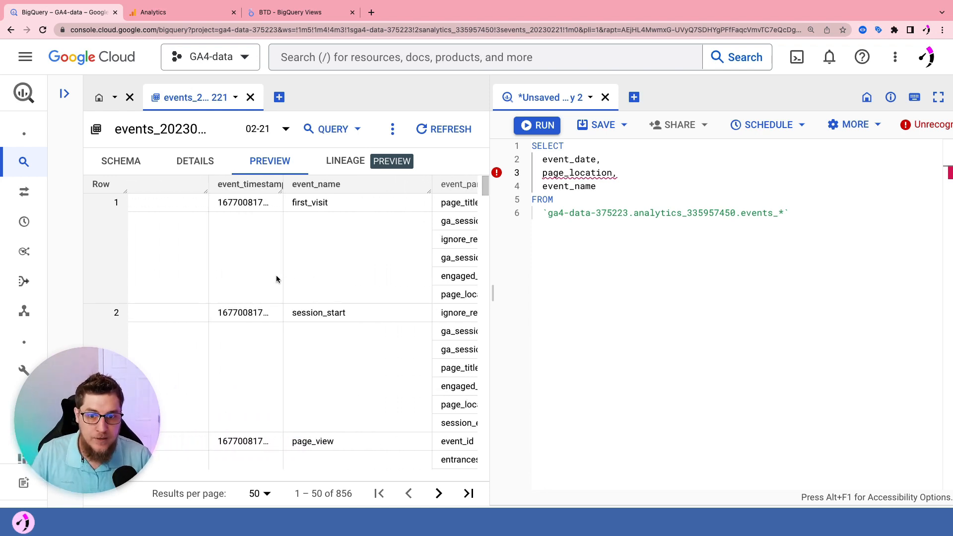
scroll(277, 275, right, 3)
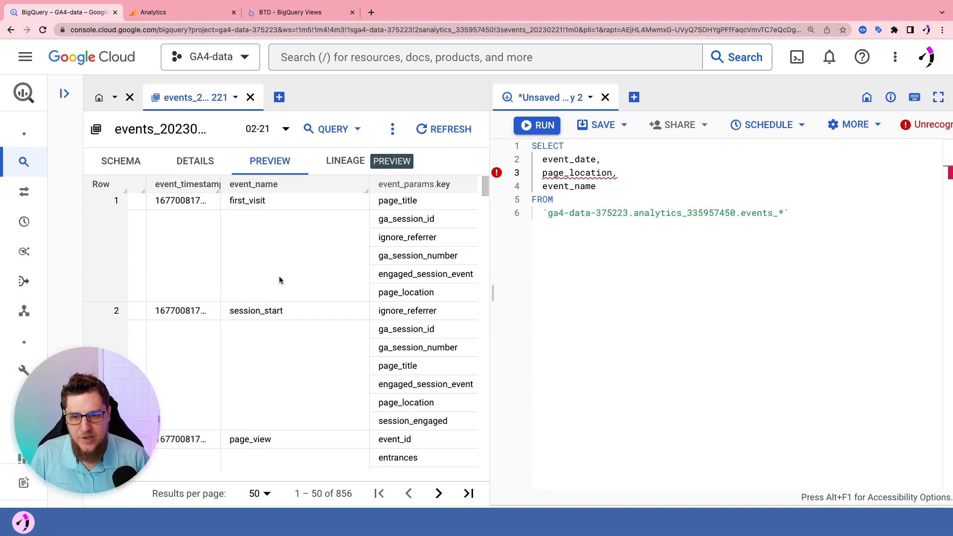
scroll(286, 275, down, 5)
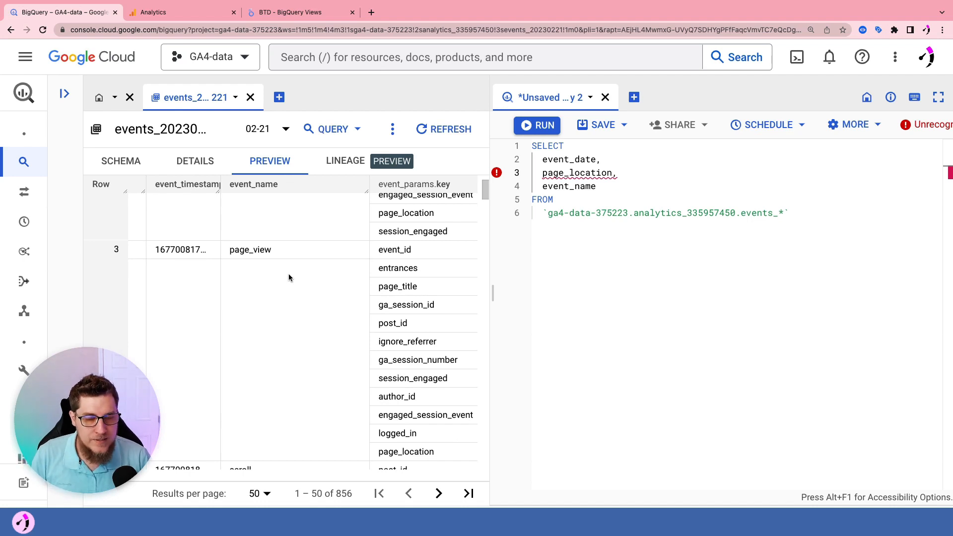
scroll(291, 276, down, 1)
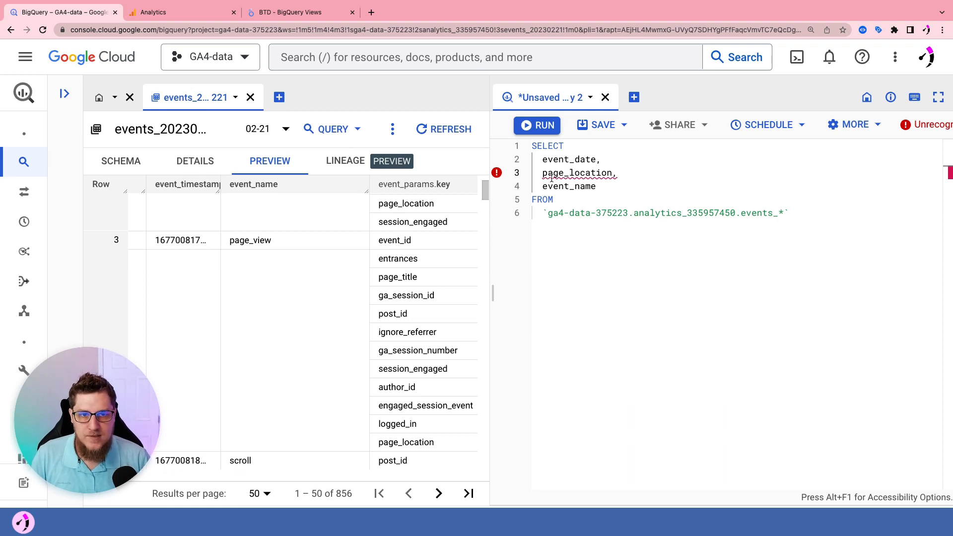
Step: Rewrite the page_location field in the query as an empty parenthesised expression aliased with as page_location
drag(542, 173, 613, 171)
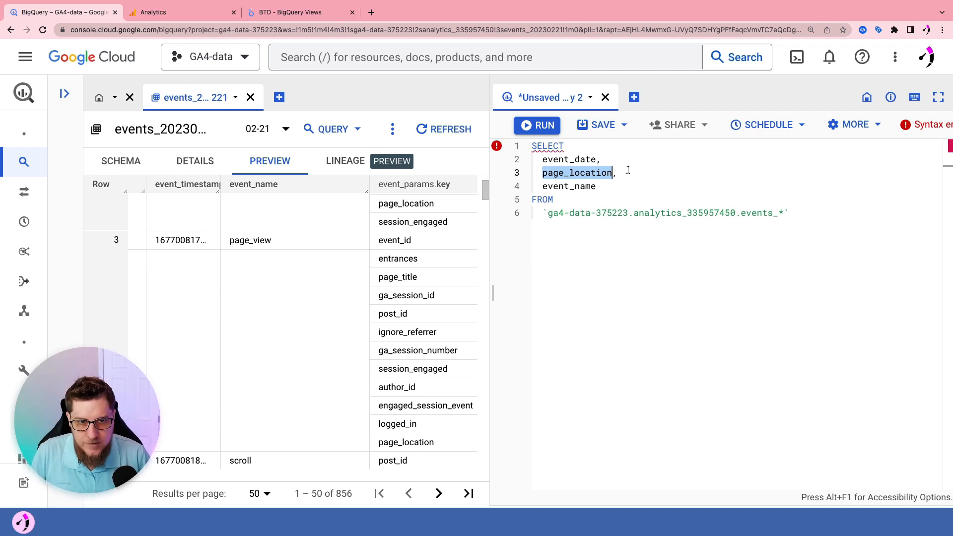
click(590, 160)
key(Right)
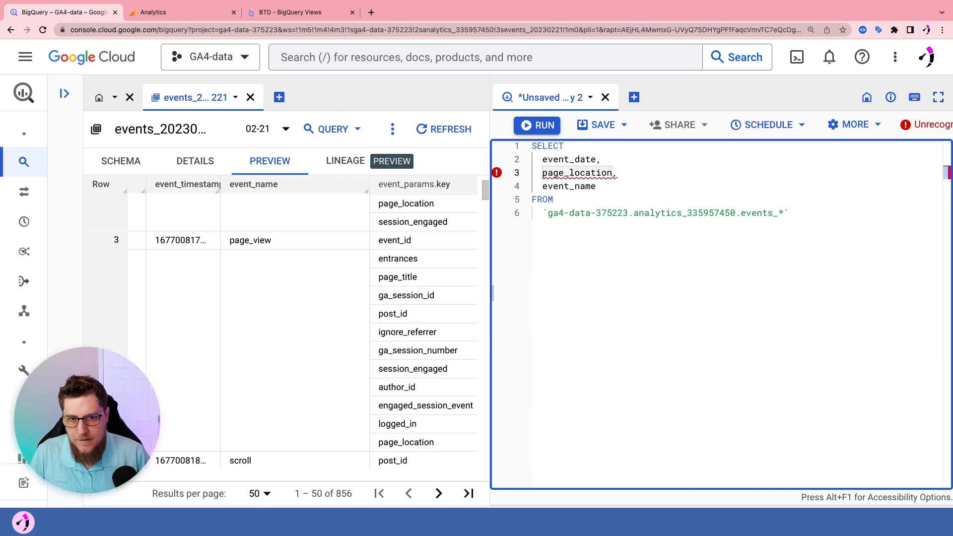
text(())
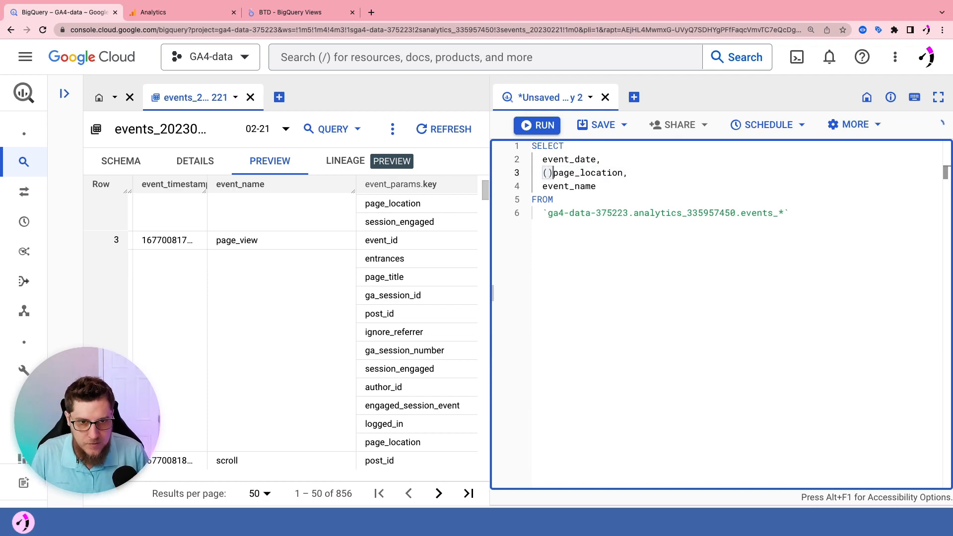
text( as)
key(Left)
key(Left)
key(Left)
key(Left)
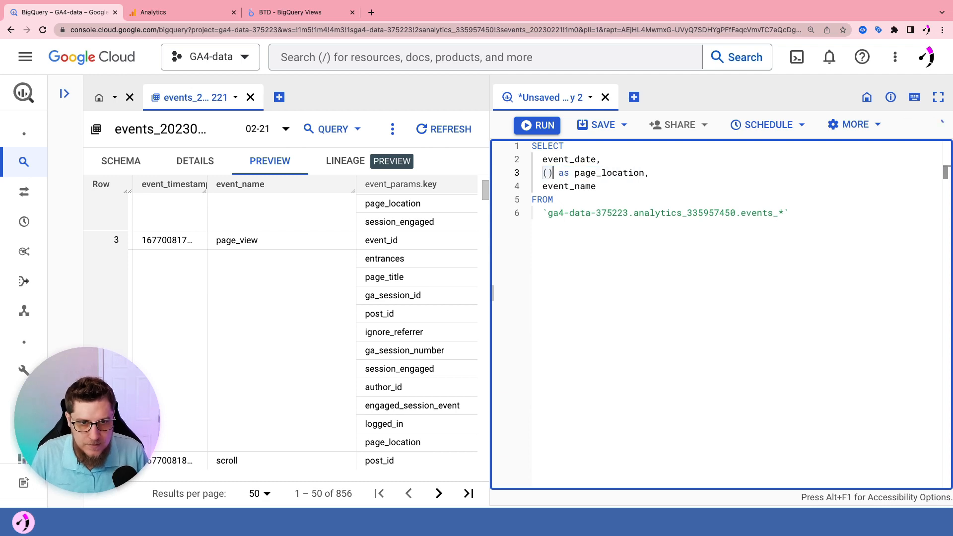
key(Right)
key(Right)
key(Right)
key(Right)
key(Right)
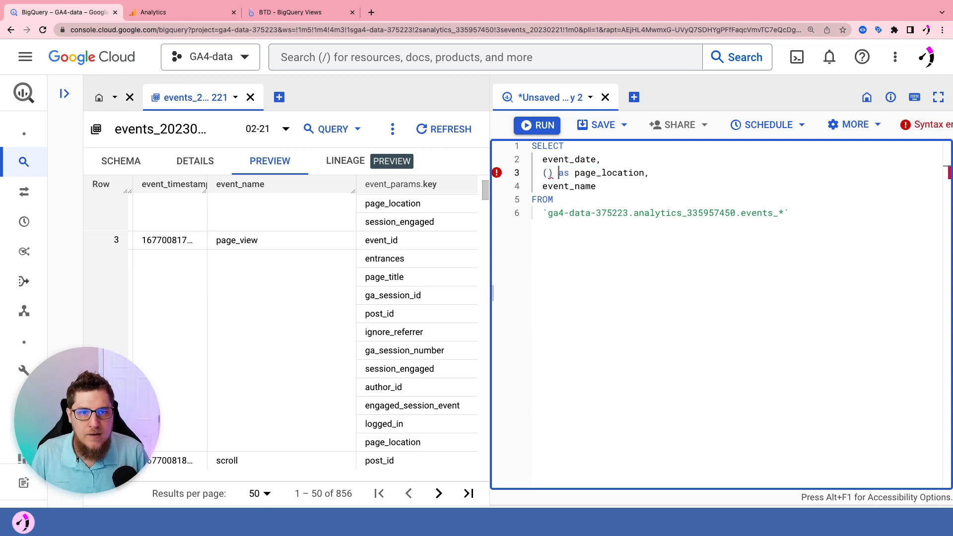
key(Left)
key(Left)
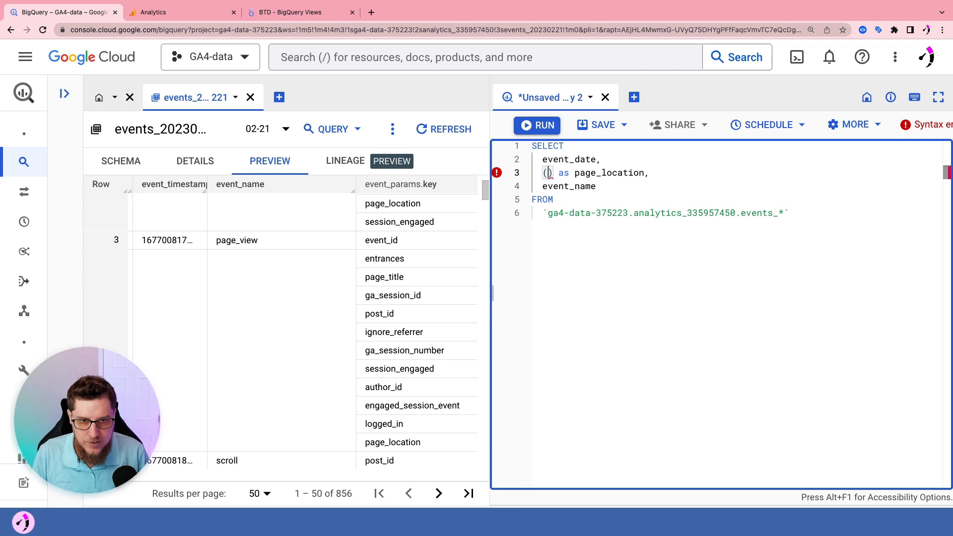
Step: Start the subquery inside the parentheses with select value.string_value and compare it with the event_params.value.string_value column in the preview
text(select val)
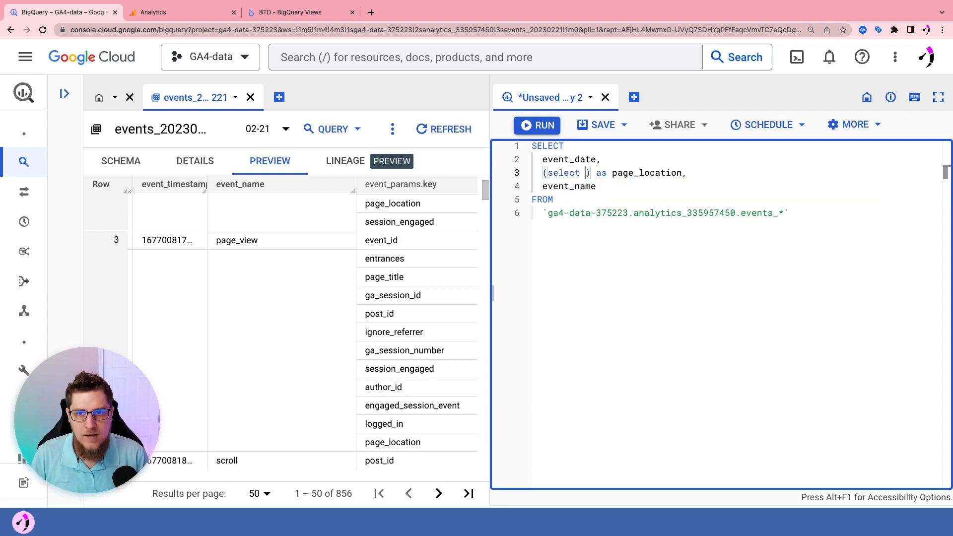
text(ue.)
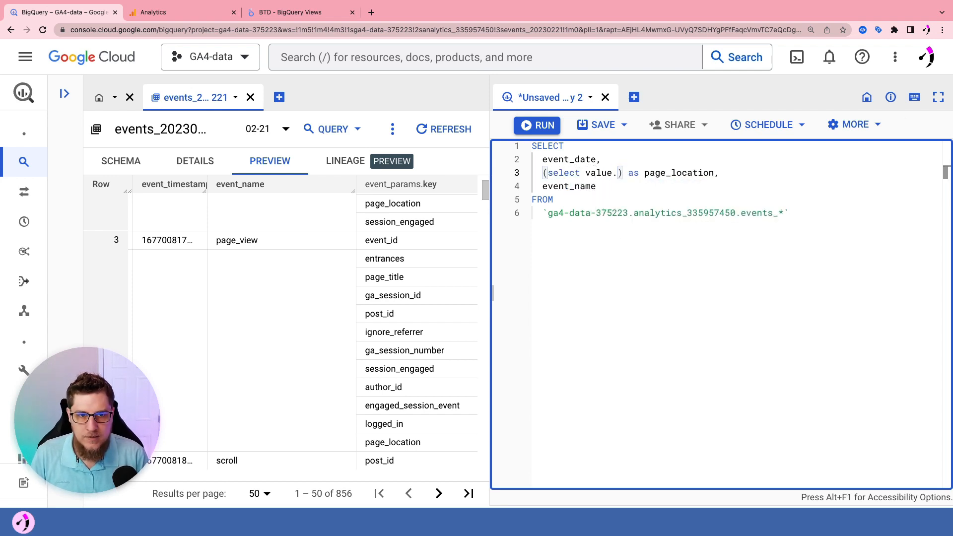
text(string_)
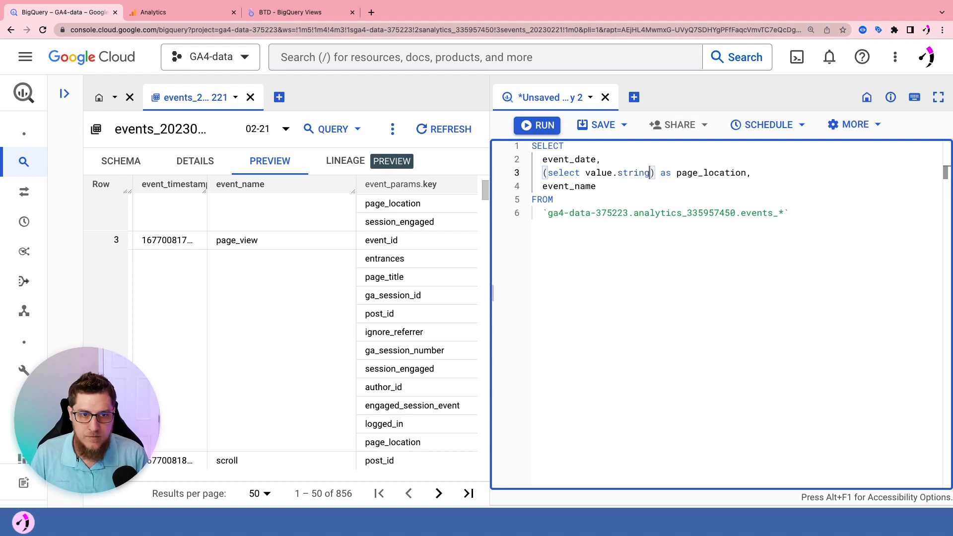
text(value)
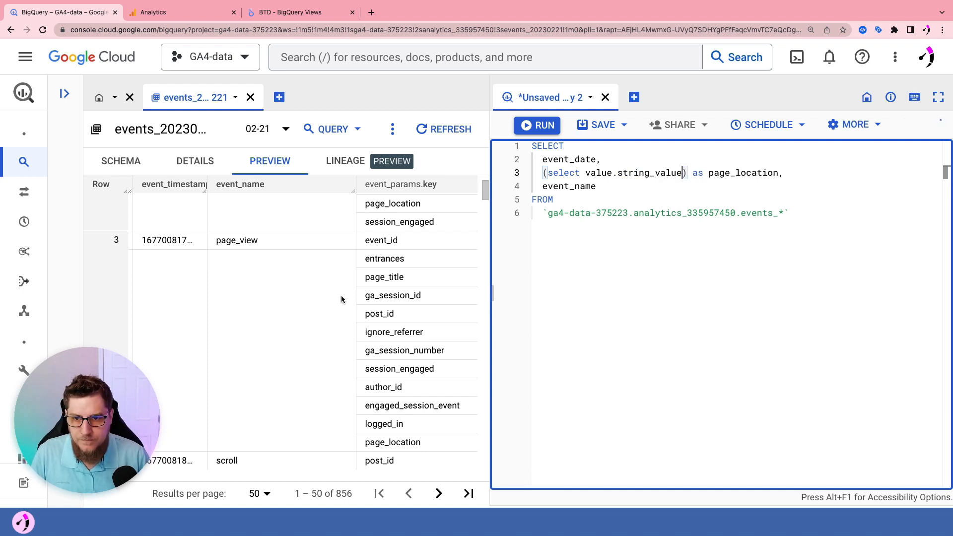
scroll(344, 280, left, 2)
scroll(347, 283, right, 2)
scroll(347, 283, right, 4)
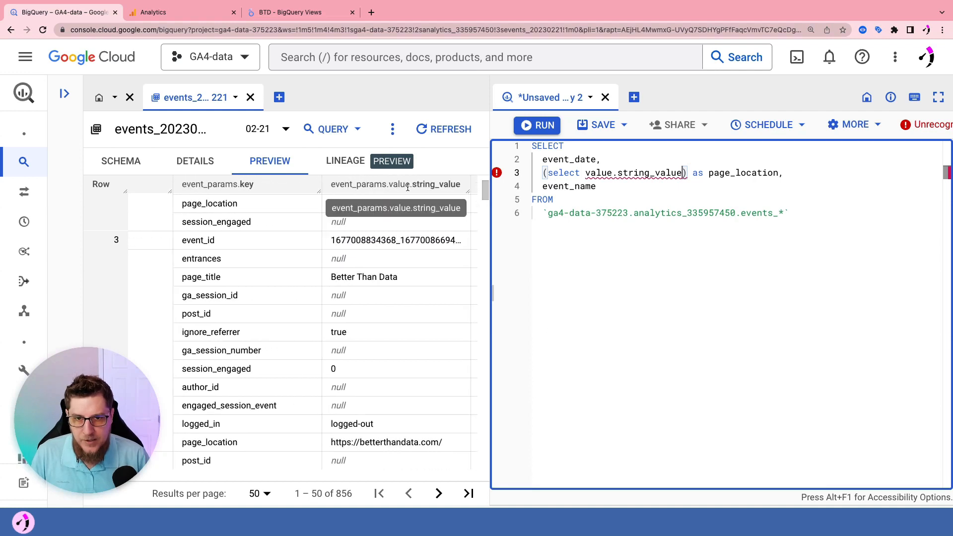
scroll(383, 291, up, 2)
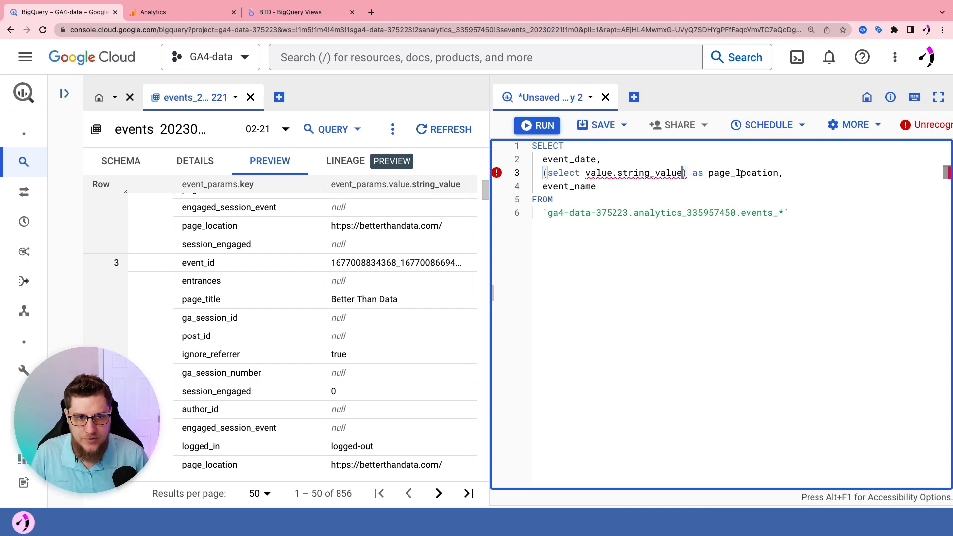
Step: Extend the subquery with from unnest(event_params) as its source
text(from unnest)
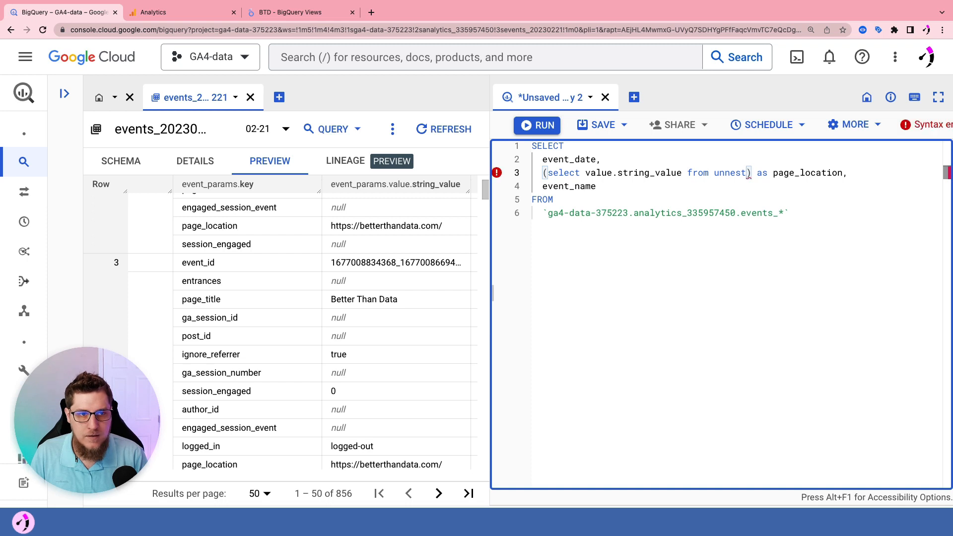
text((event)_)
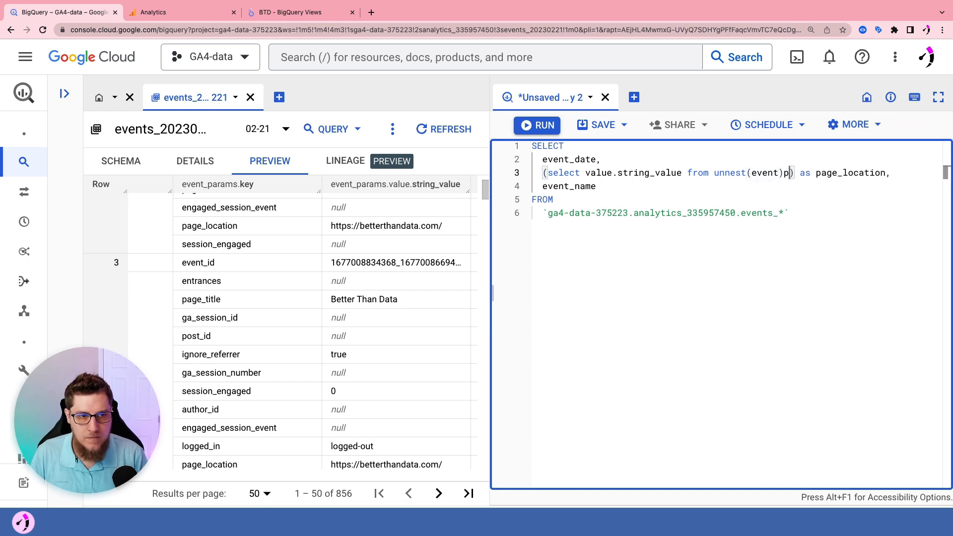
key(BackSpace)
key(BackSpace)
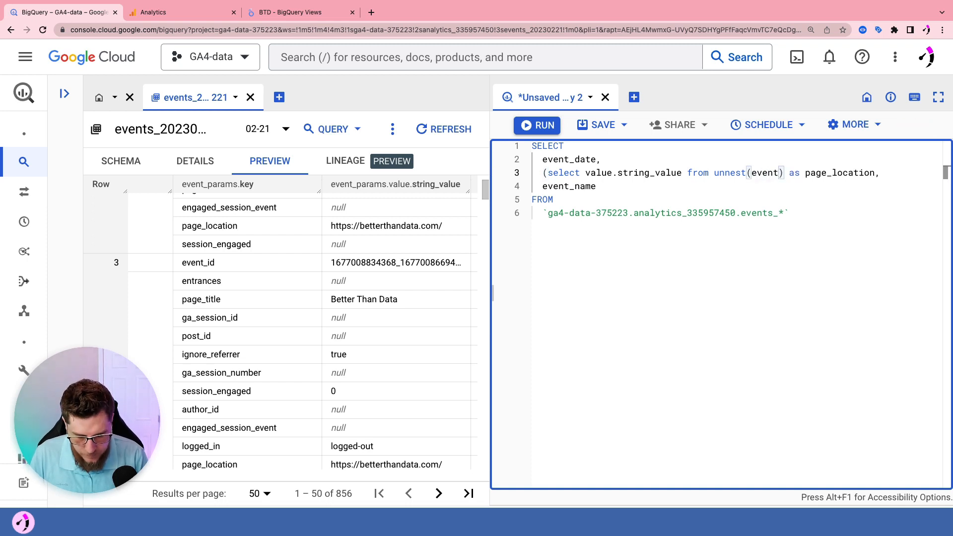
text(_params))
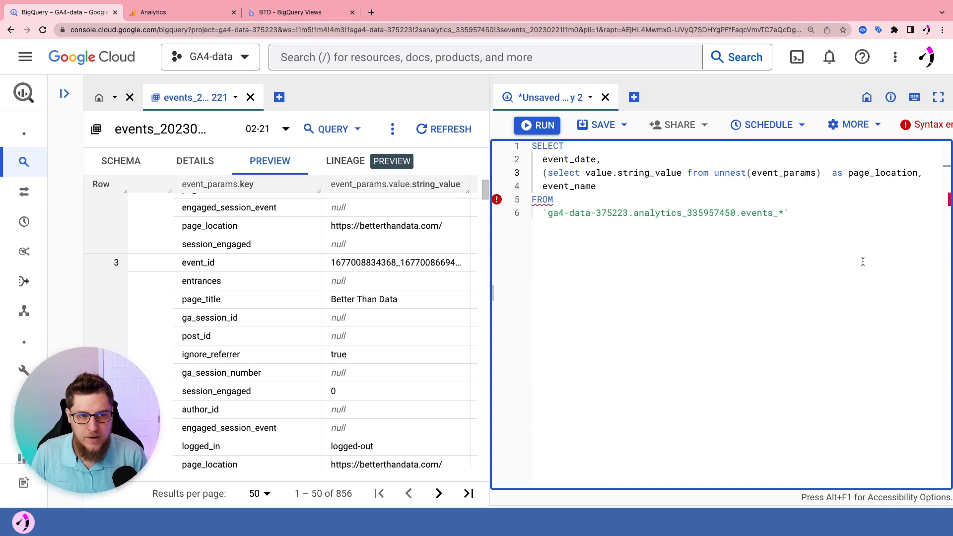
Step: Filter the subquery with where key = "page_location" and close its parenthesis before the alias
text(where ke)
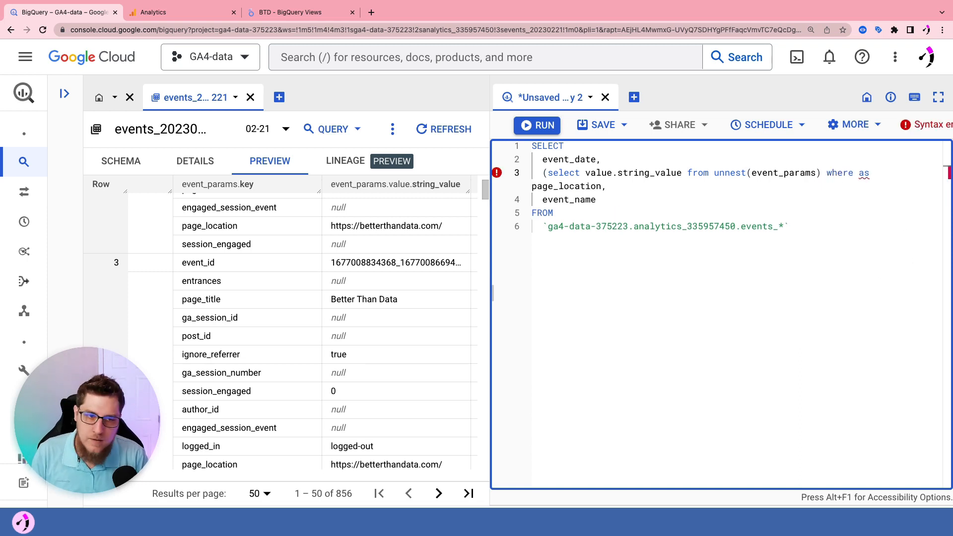
text(y = "page)
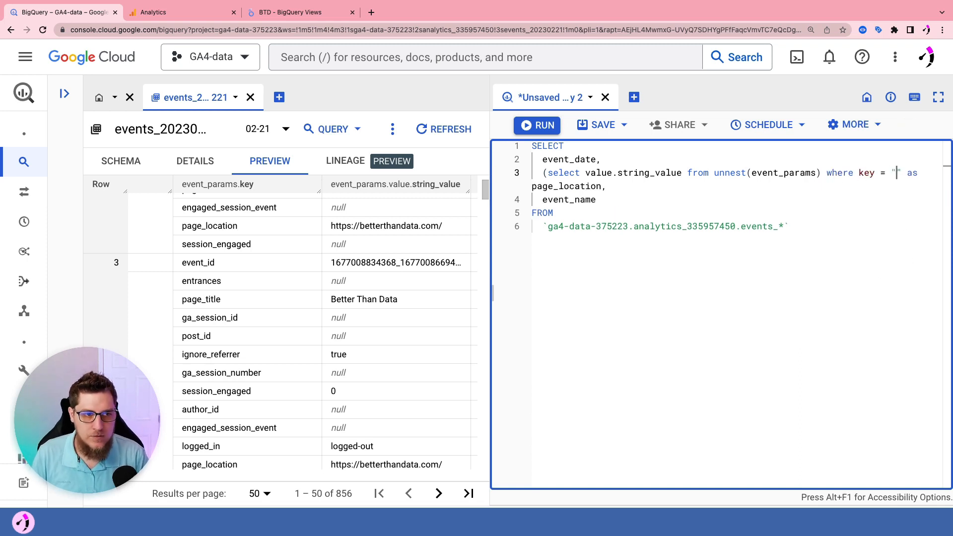
text(_location")
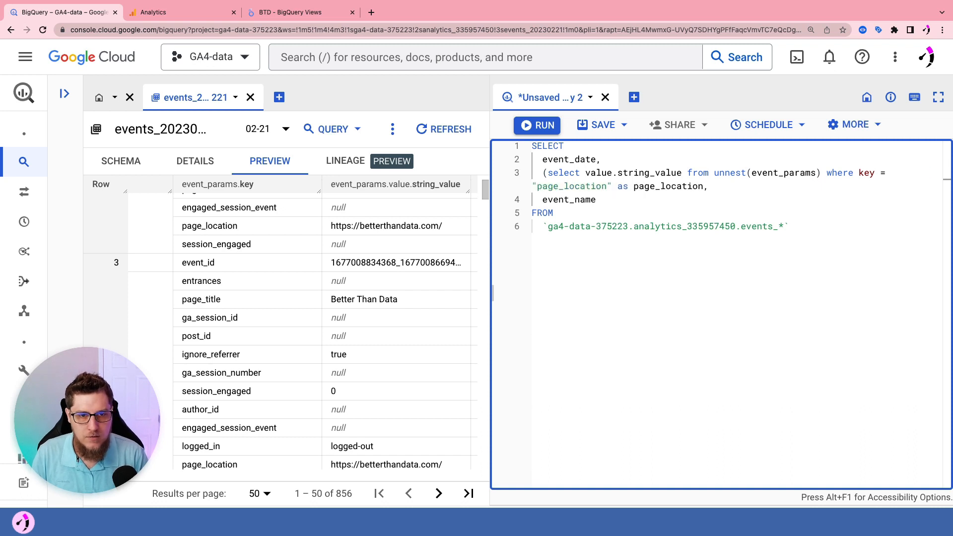
text())
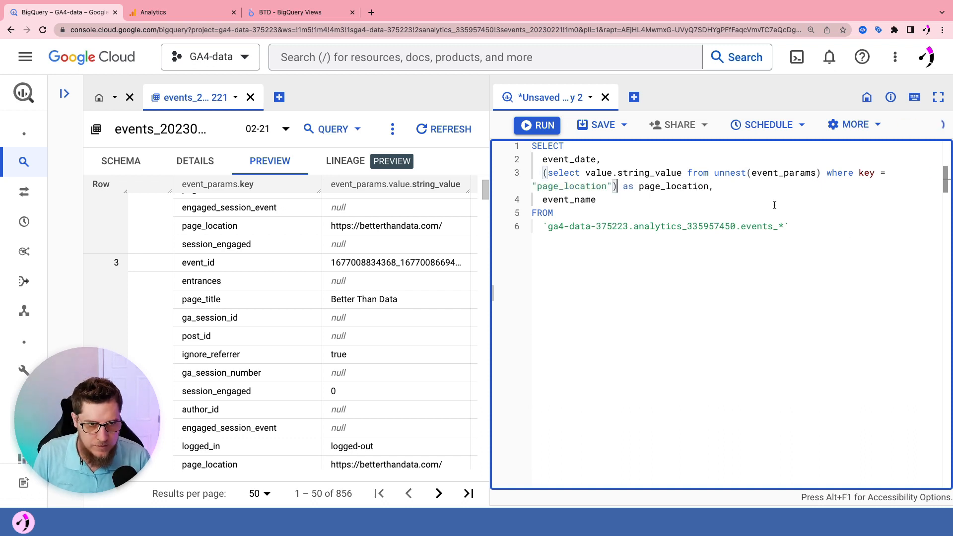
click(760, 200)
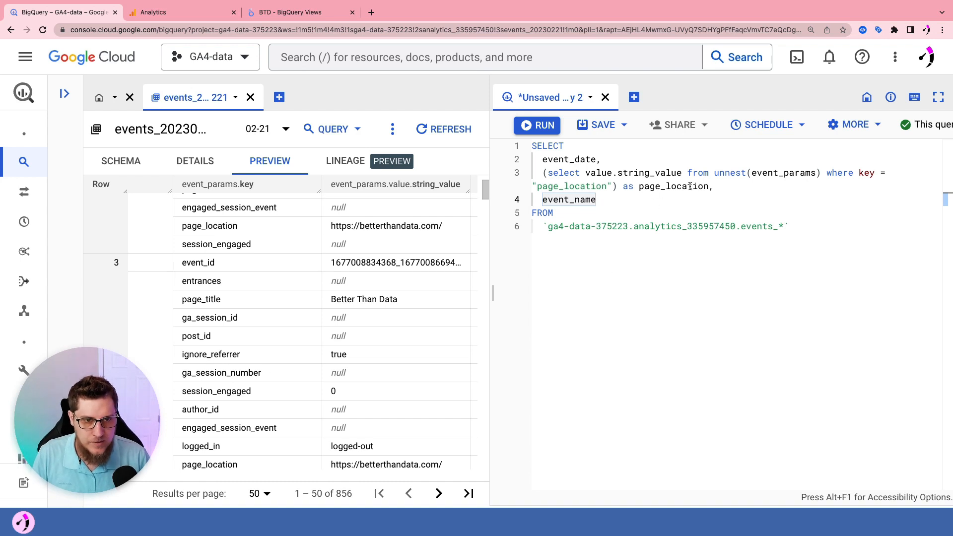
drag(622, 186, 715, 186)
click(717, 186)
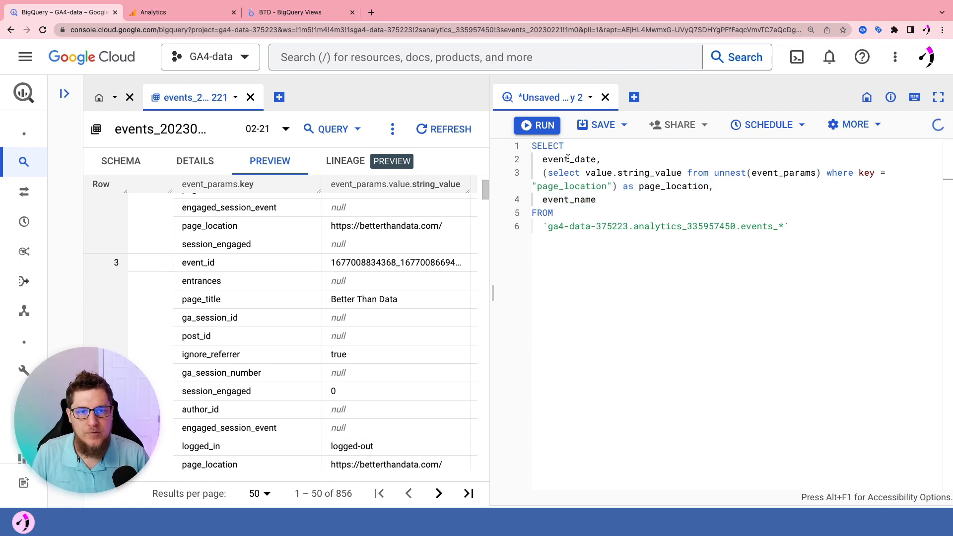
drag(565, 160, 596, 160)
drag(644, 189, 692, 189)
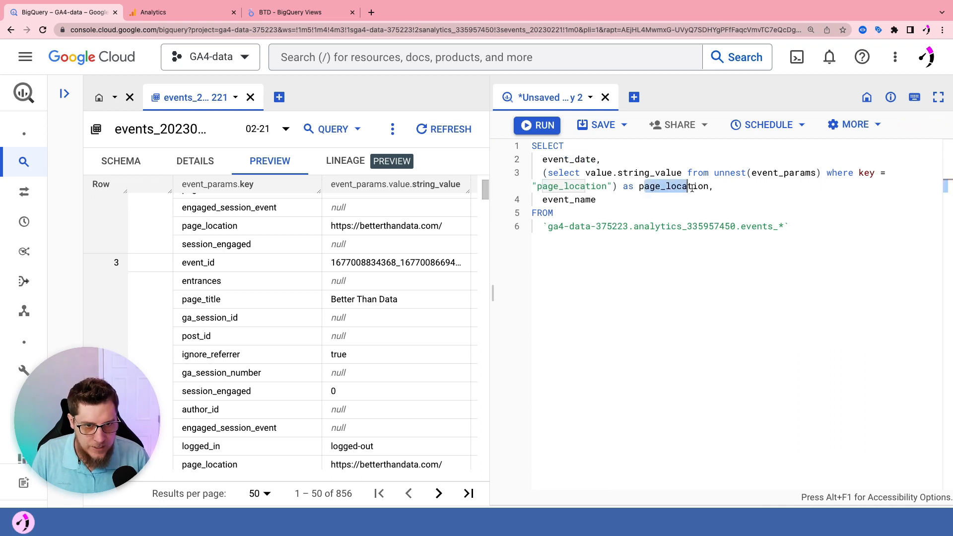
Step: Add user_psuedo_id as a field on a new line after event_name, open another line below, and check the field's error message
click(600, 199)
text(,)
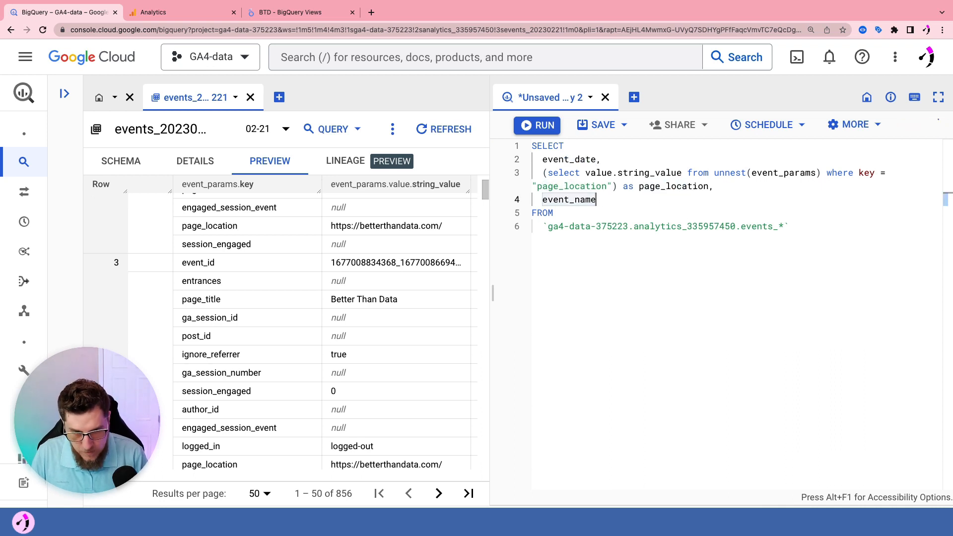
key(Return)
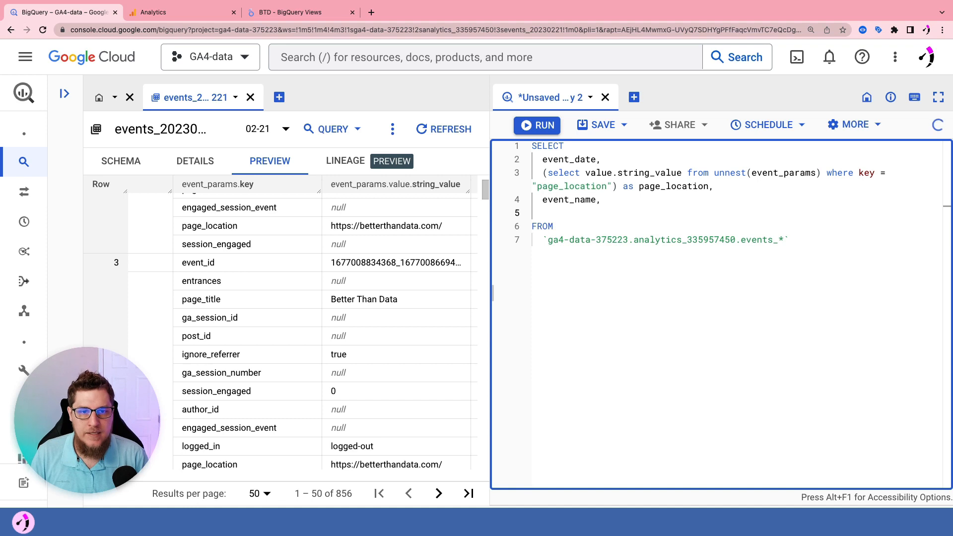
text(user_ps)
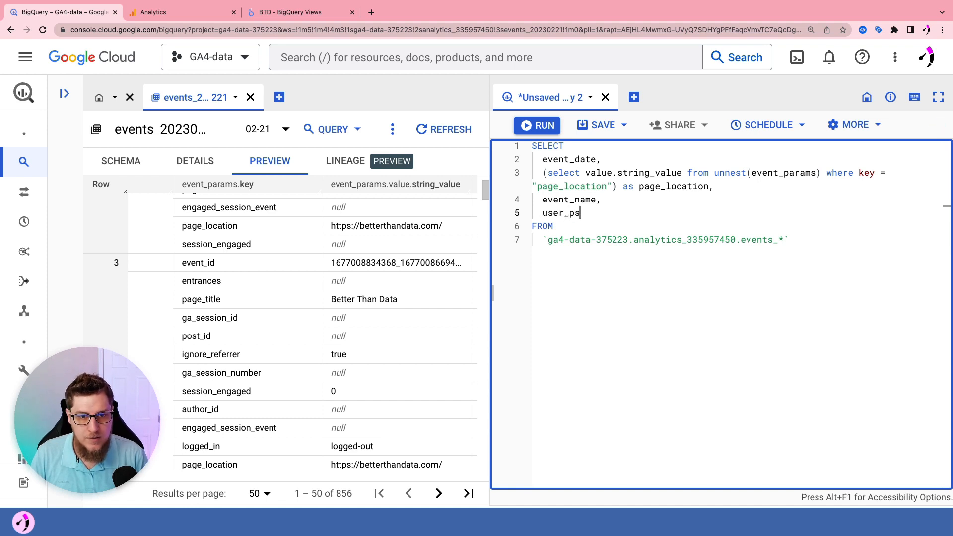
text(uedo_)
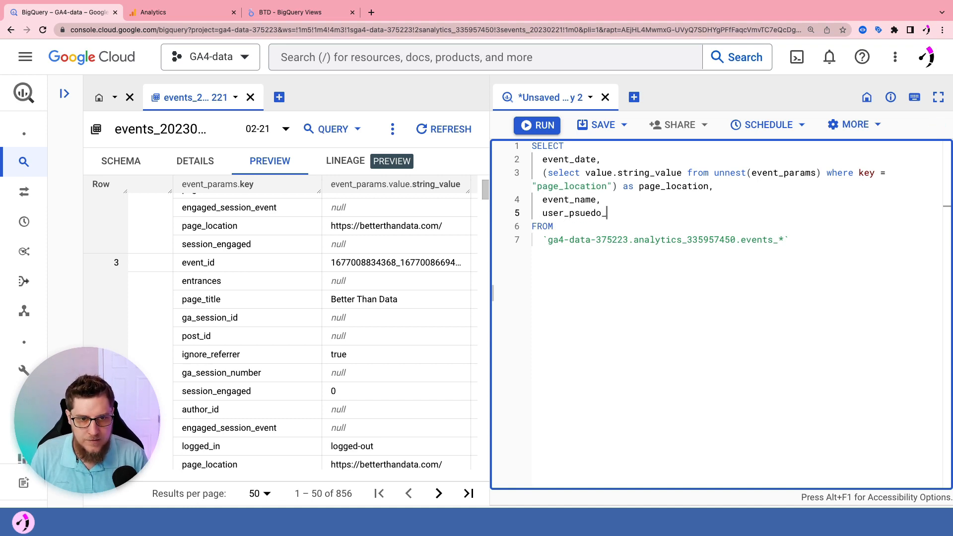
text(id,)
key(Return)
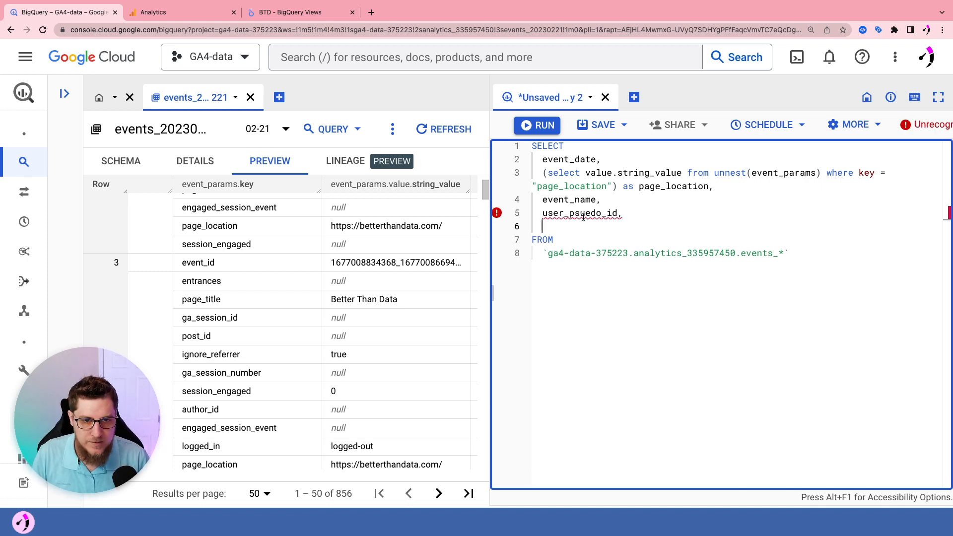
mouse_move(583, 212)
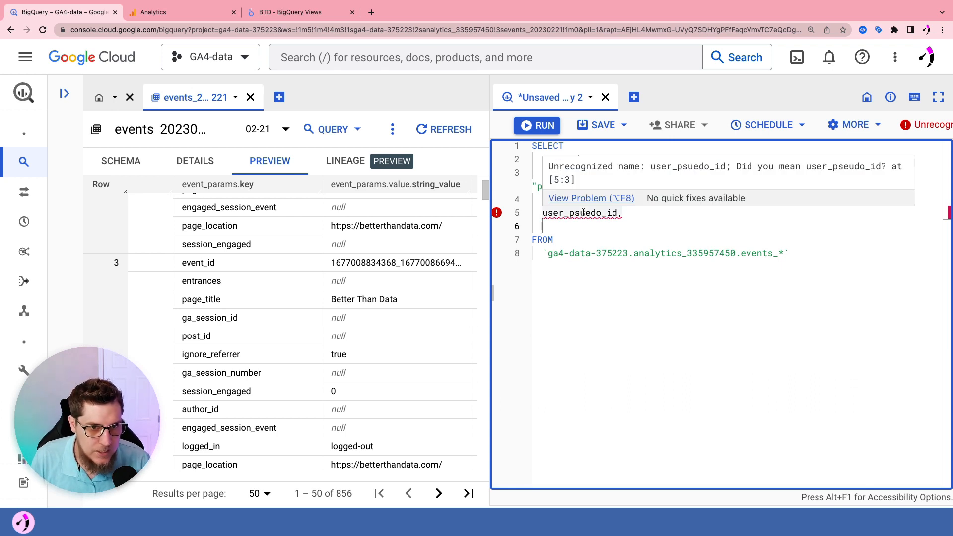
Step: Correct the misspelled field name below event_name to user_pseudo_id
click(586, 213)
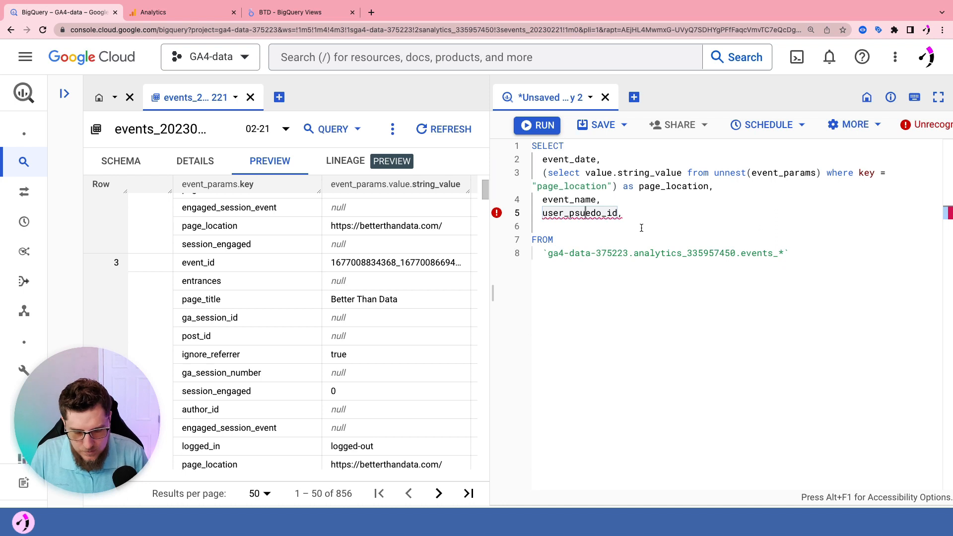
key(BackSpace)
key(Right)
text(u)
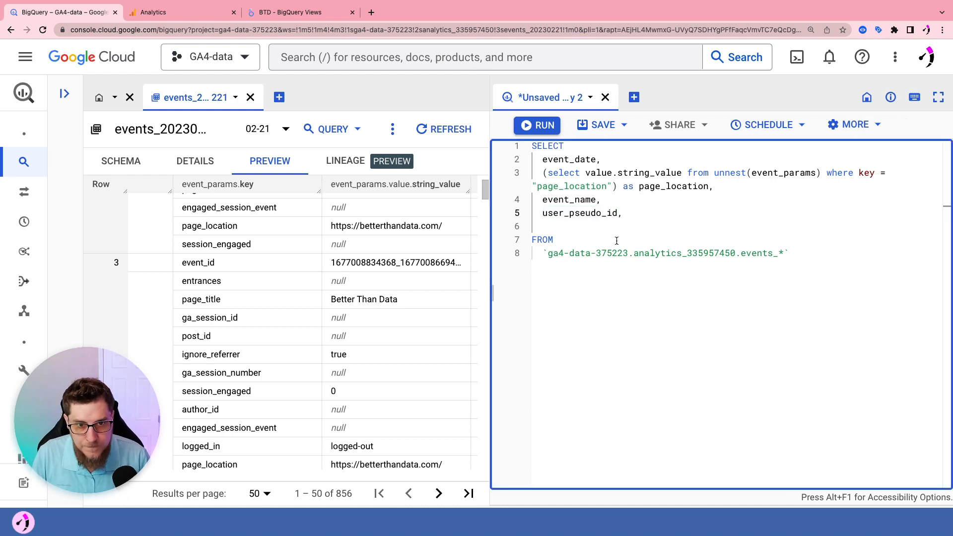
Step: Add a parenthesized subquery on the line below user_pseudo_id with select value.int_value from unnest(event_params)
key(Down)
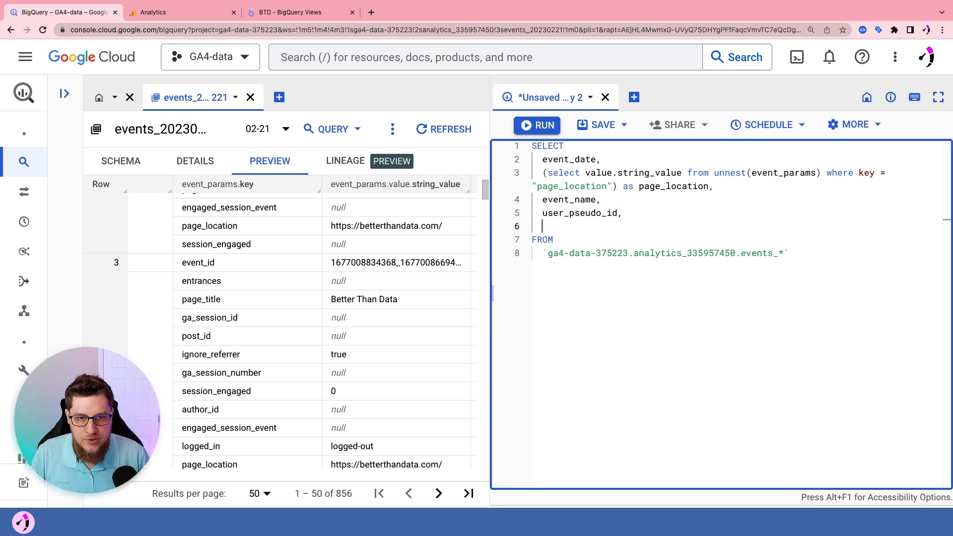
text(()
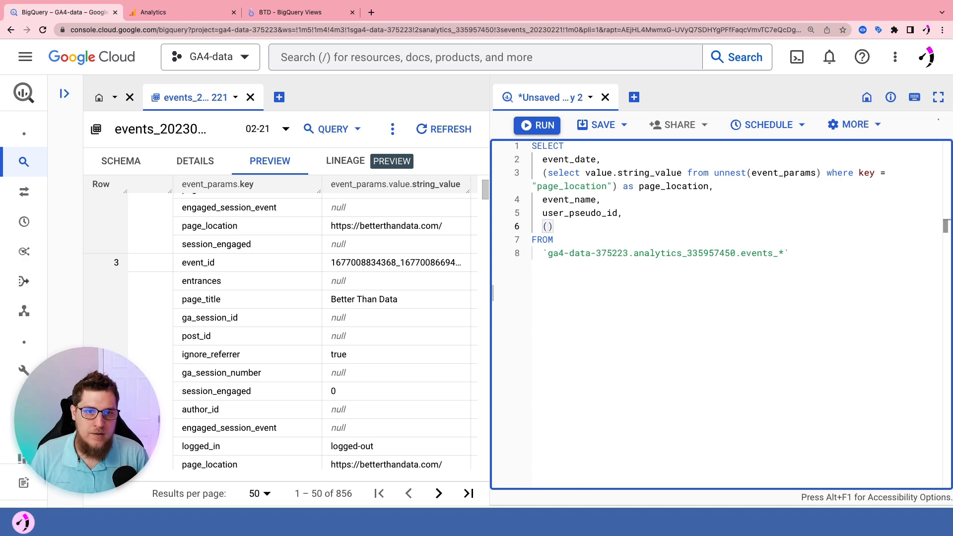
text(select)
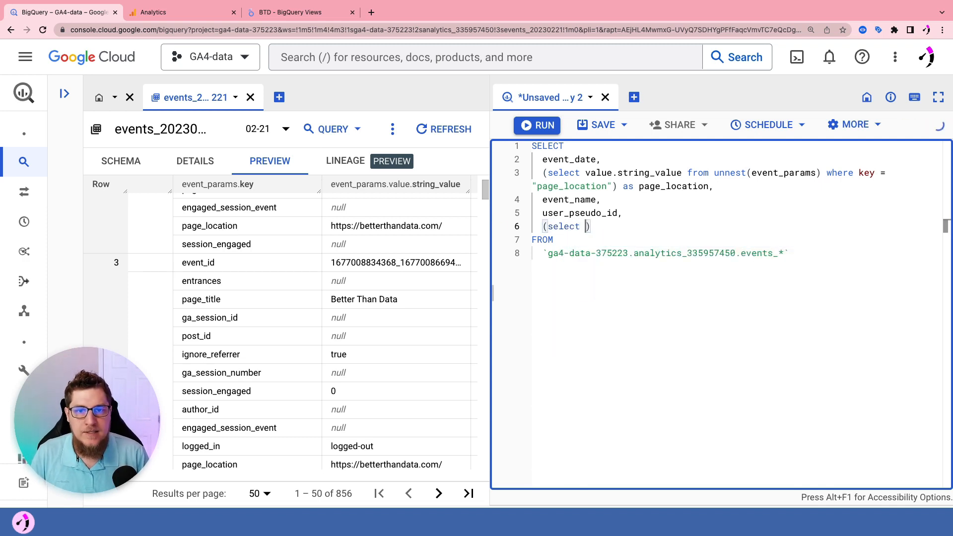
scroll(429, 254, right, 3)
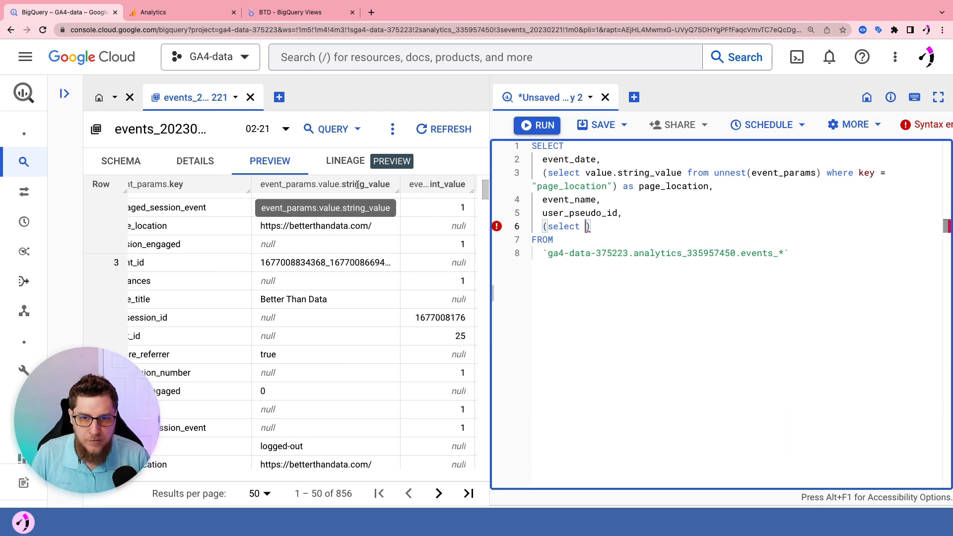
scroll(357, 183, right, 2)
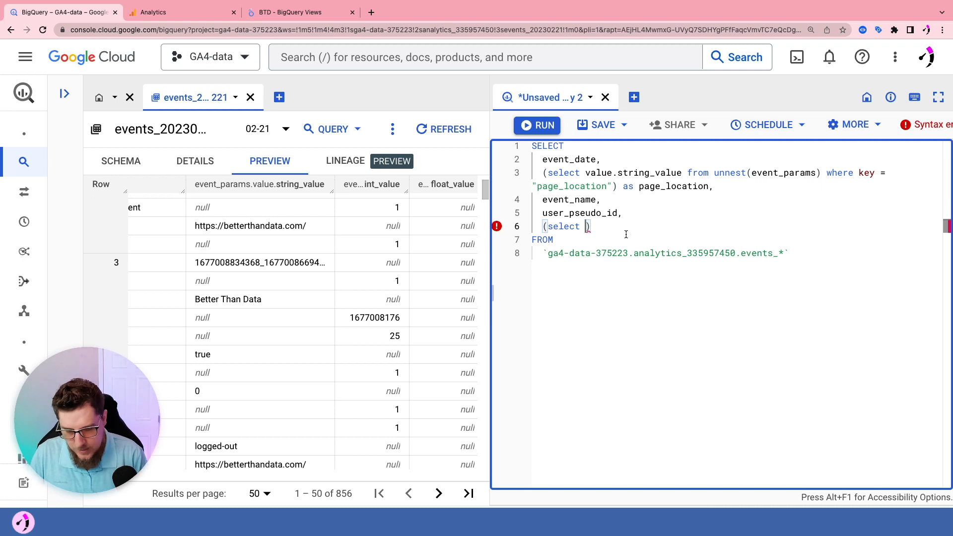
text(value.int_val)
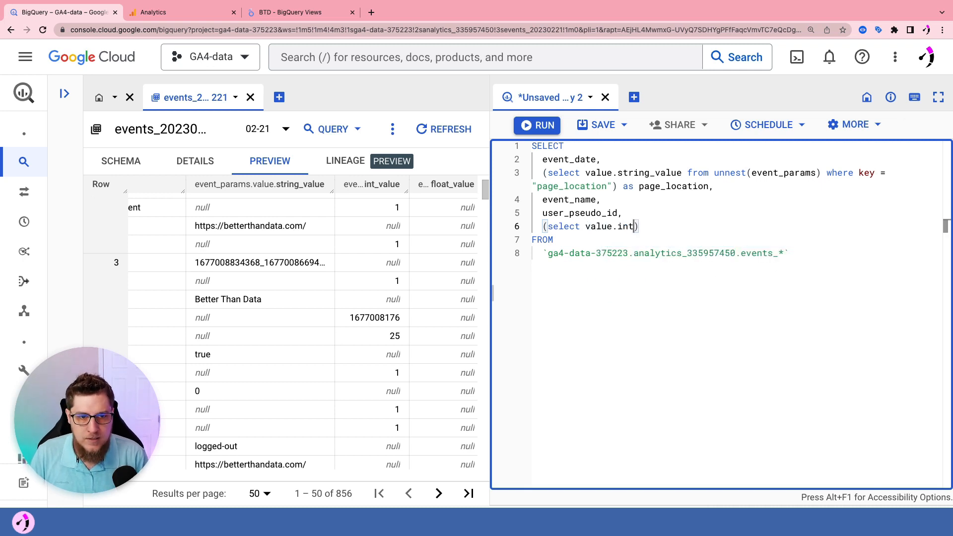
text(ue from unnest()
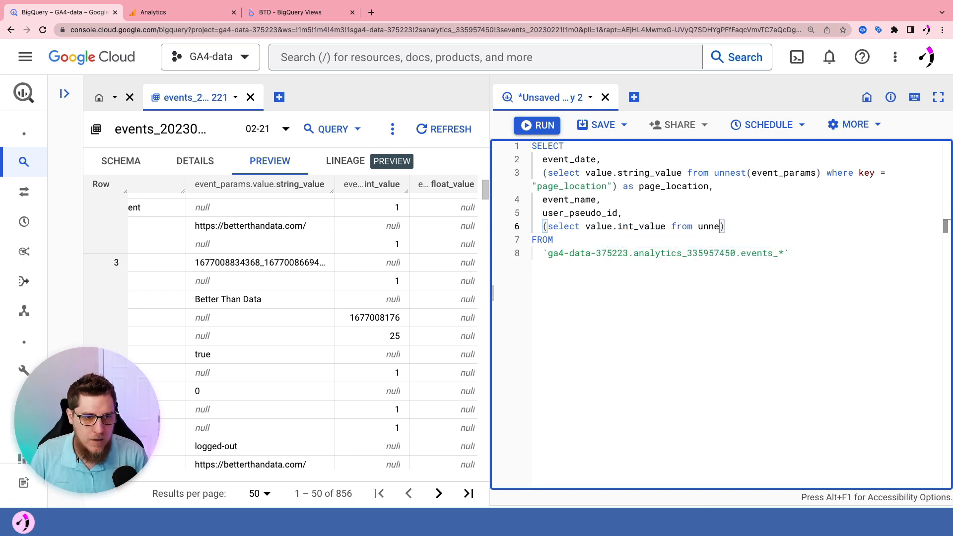
text(event_params)
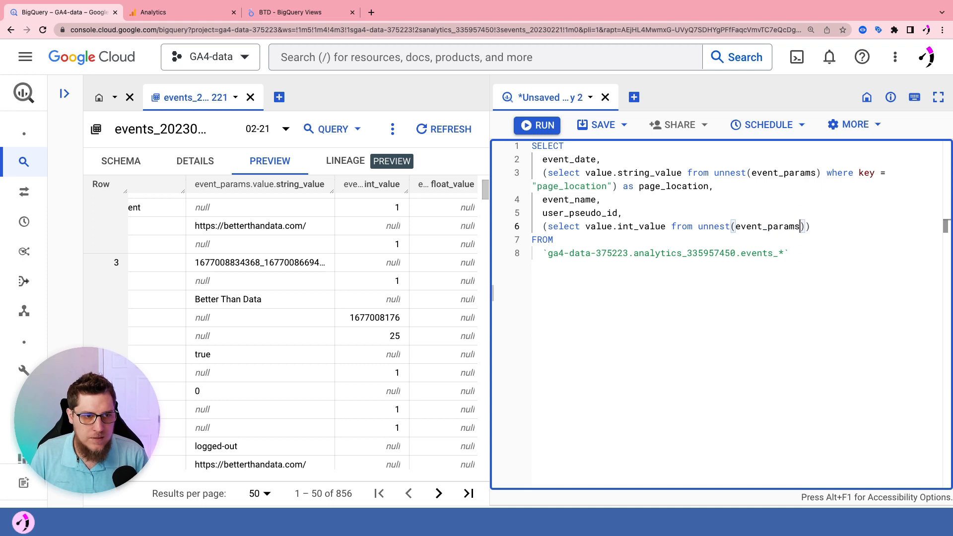
Step: Filter the new subquery with where key = "ga_session_id" and alias it as session_id
key(Right)
text(where key+)
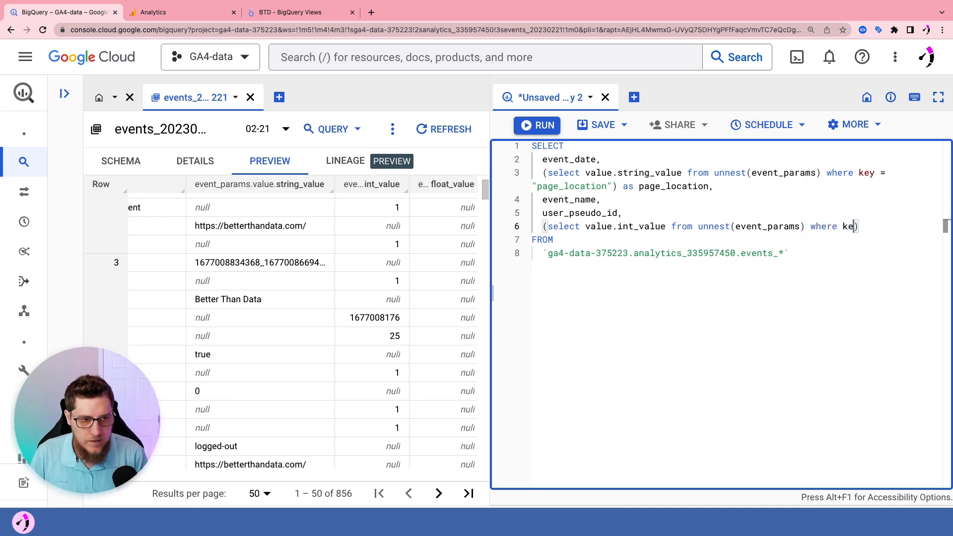
key(BackSpace)
text(= "ga)
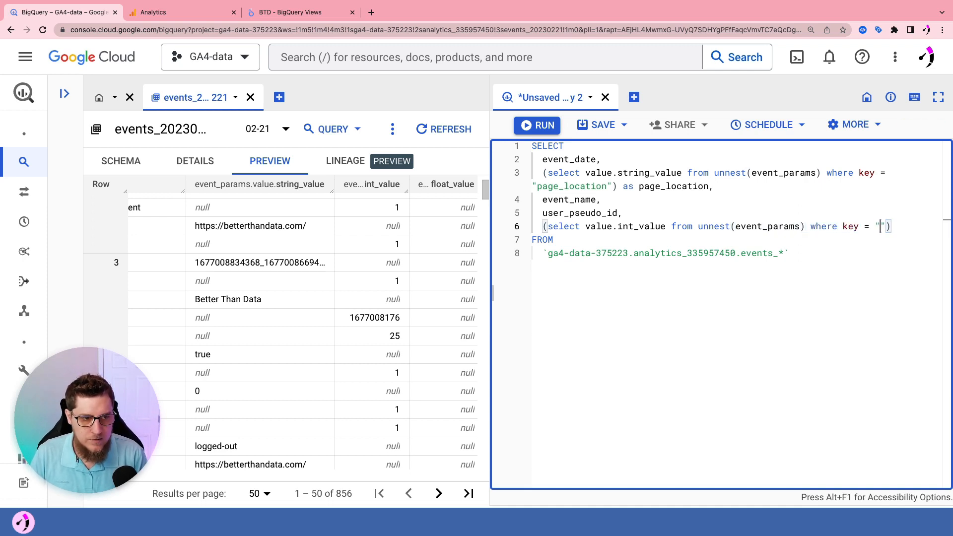
text(_session_)
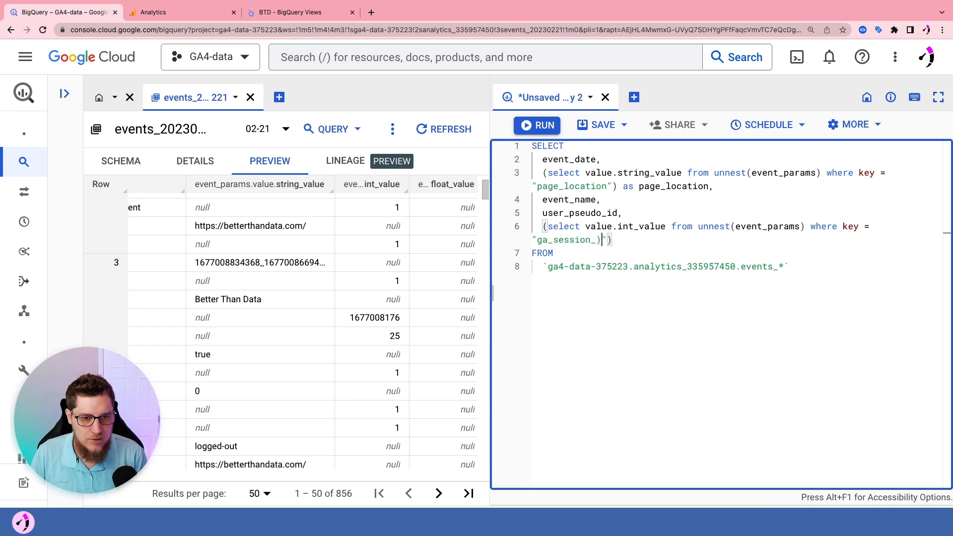
text(id"))
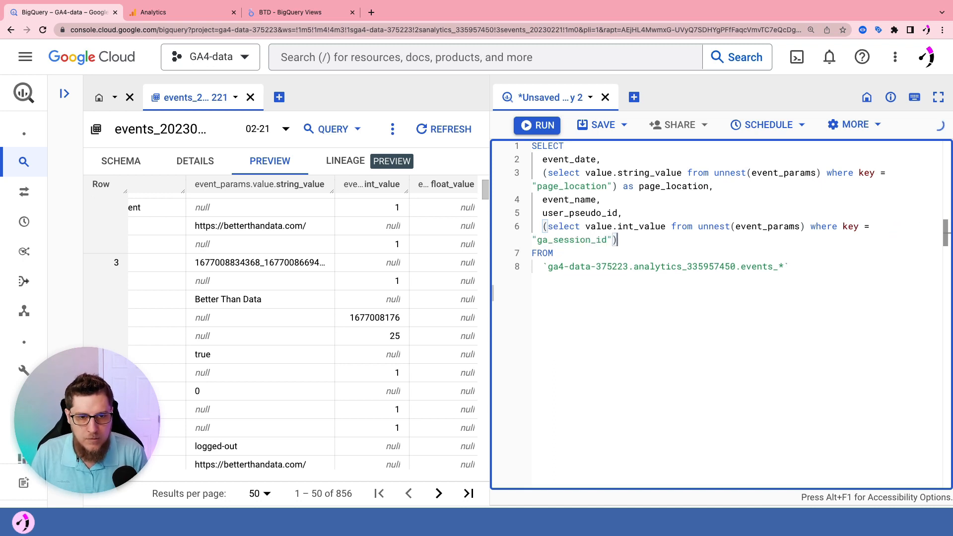
text( as session)
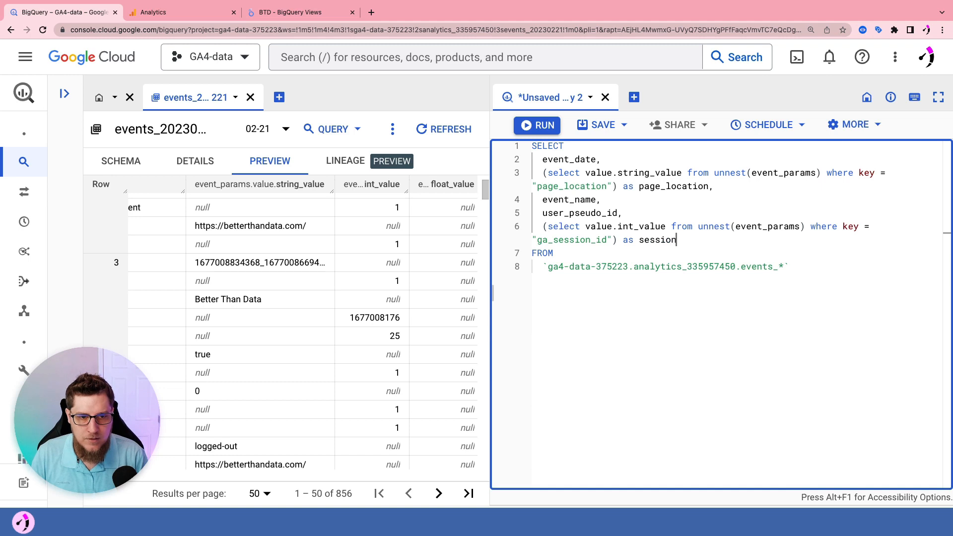
text(_id)
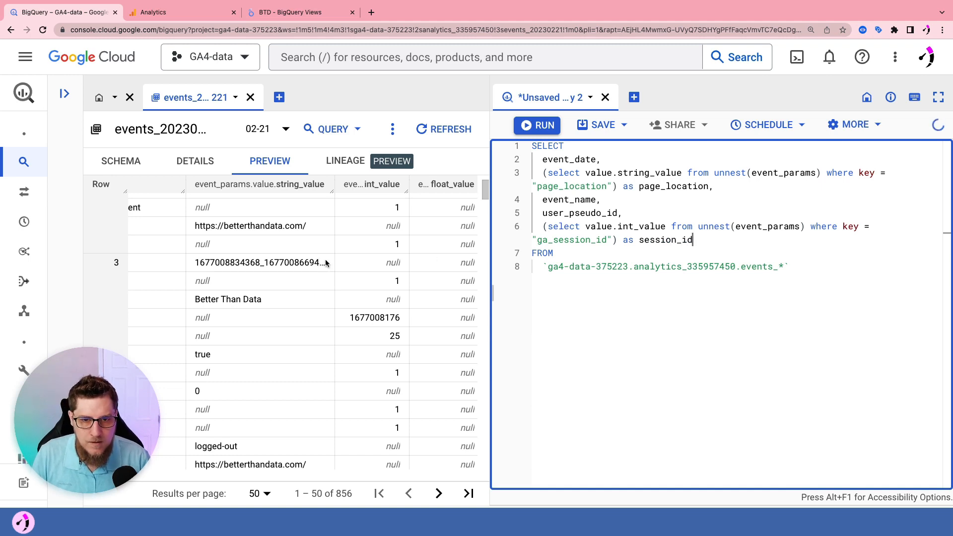
Step: Examine the ga_session_id key in the events table preview against its string_value and int_value columns
scroll(327, 264, left, 3)
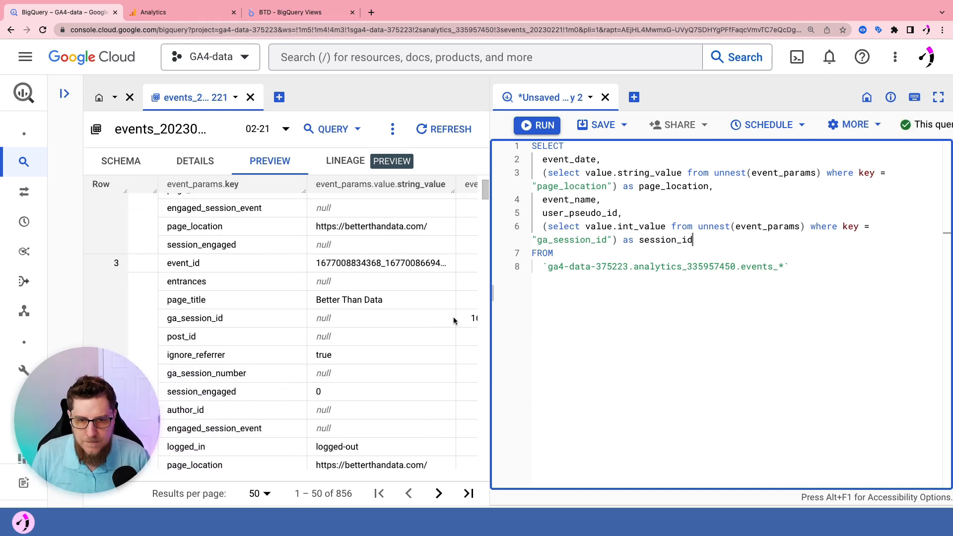
drag(225, 318, 171, 319)
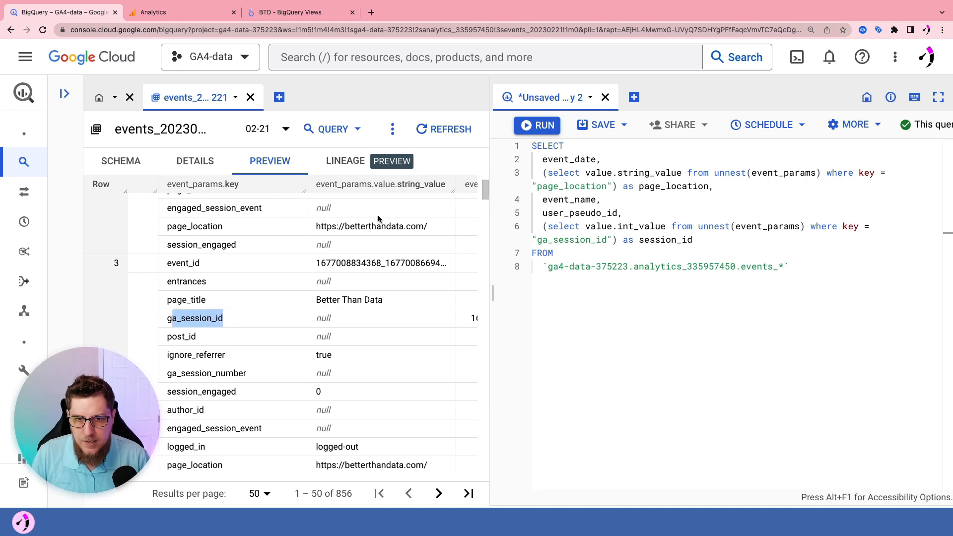
scroll(378, 219, right, 3)
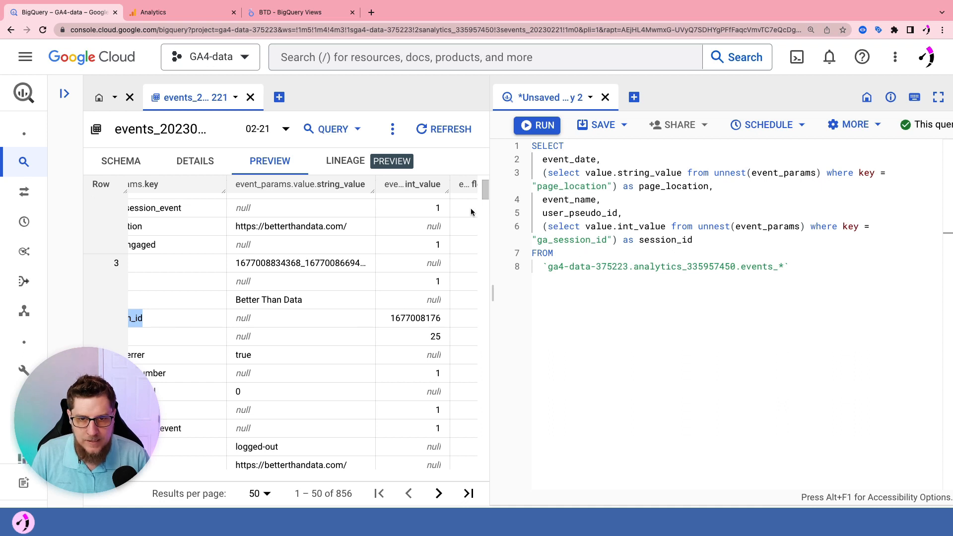
scroll(400, 318, left, 2)
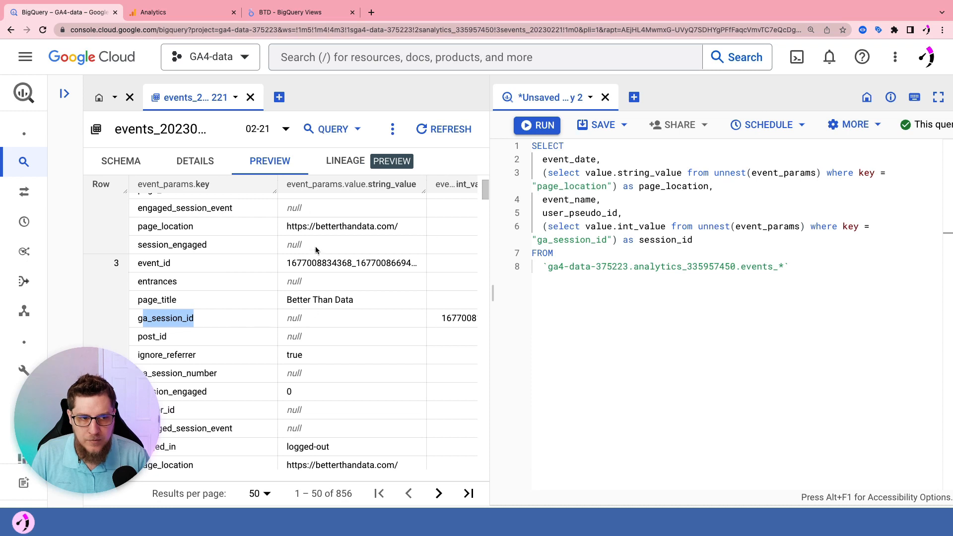
scroll(234, 248, left, 2)
scroll(235, 247, left, 1)
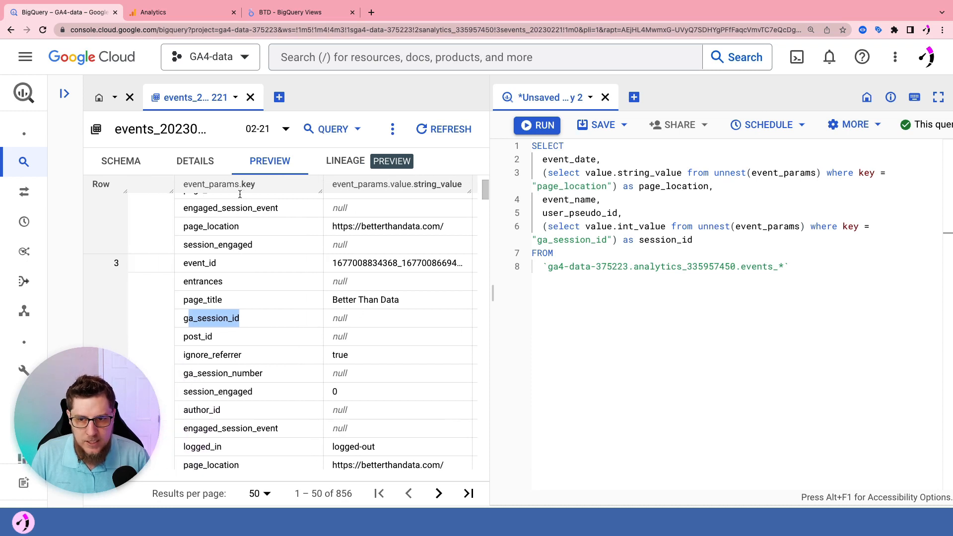
scroll(228, 320, right, 5)
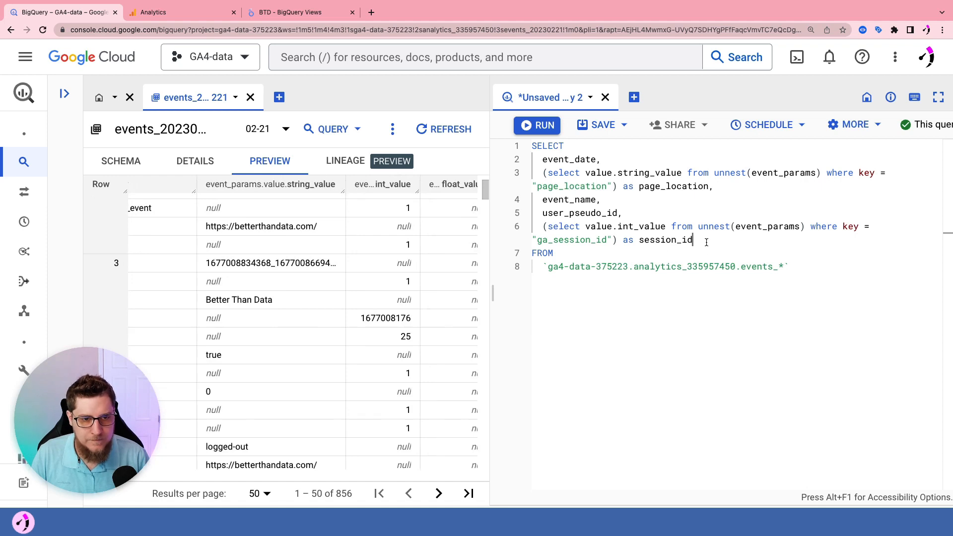
Step: Run the query, enlarge the results area and review the result columns through to session_id
click(537, 126)
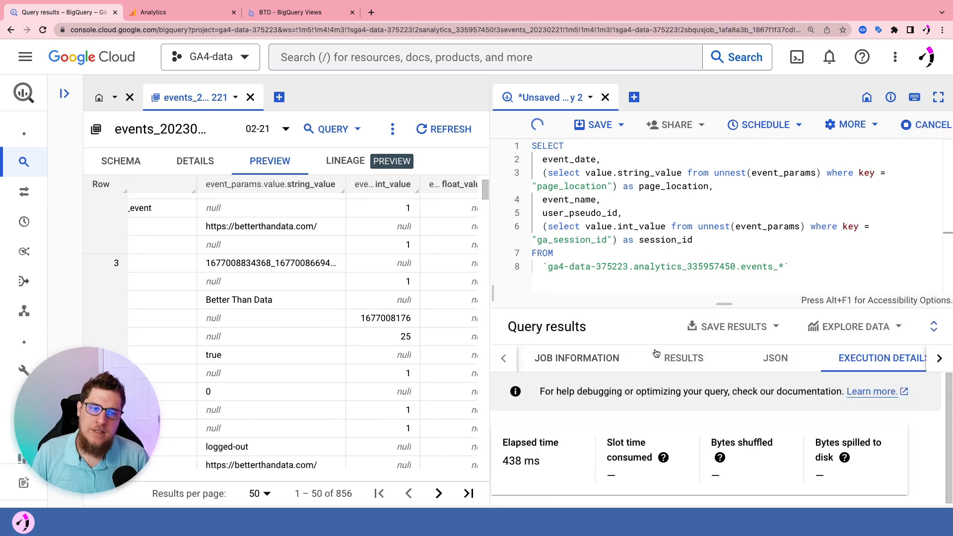
drag(724, 303, 714, 192)
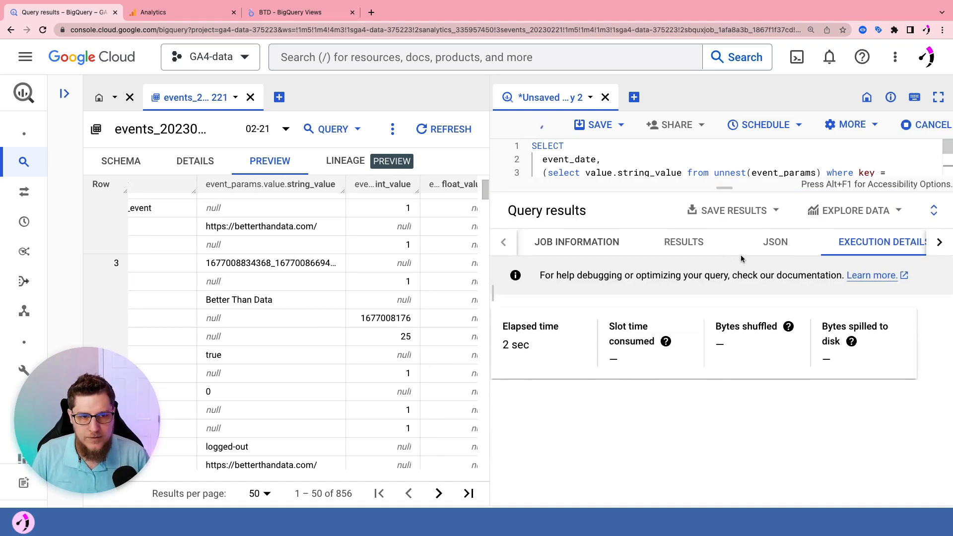
scroll(573, 338, right, 2)
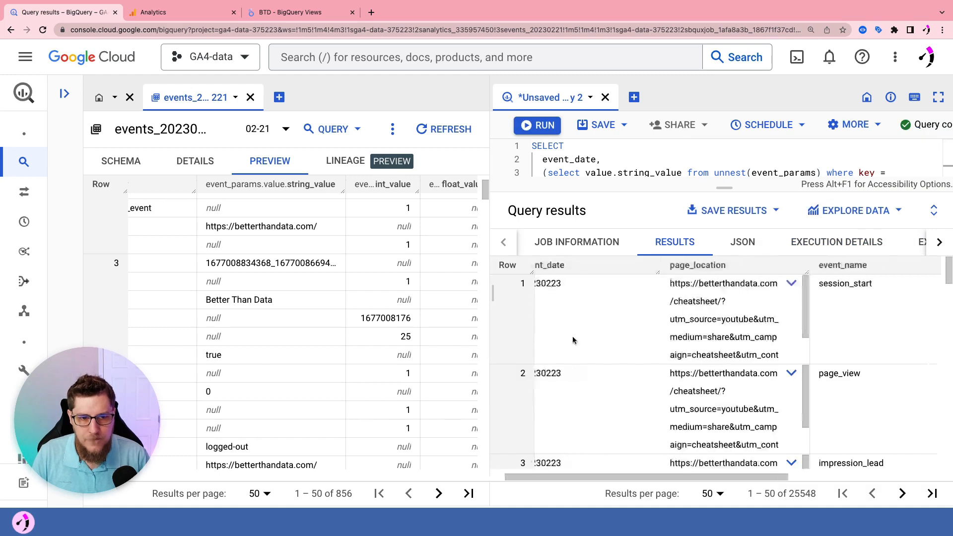
scroll(668, 313, right, 2)
scroll(667, 314, right, 3)
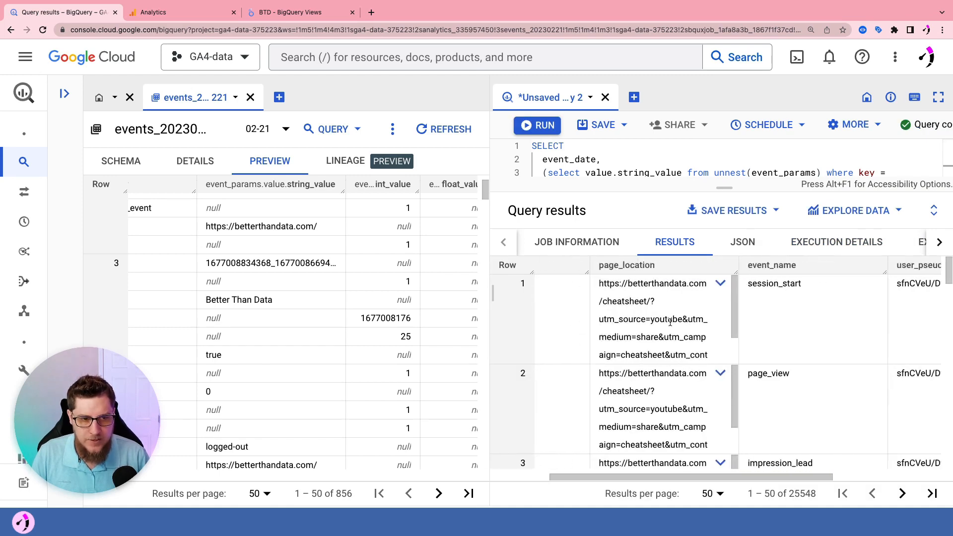
scroll(690, 316, right, 2)
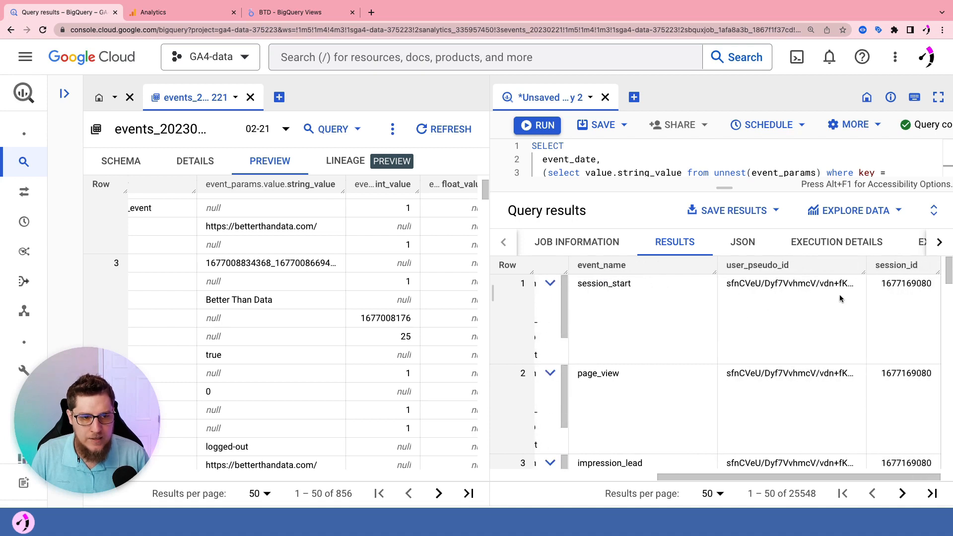
Step: Enlarge the query editor and wrap the ga_session_id subquery in a concat() function before the session_id alias
drag(717, 184, 753, 282)
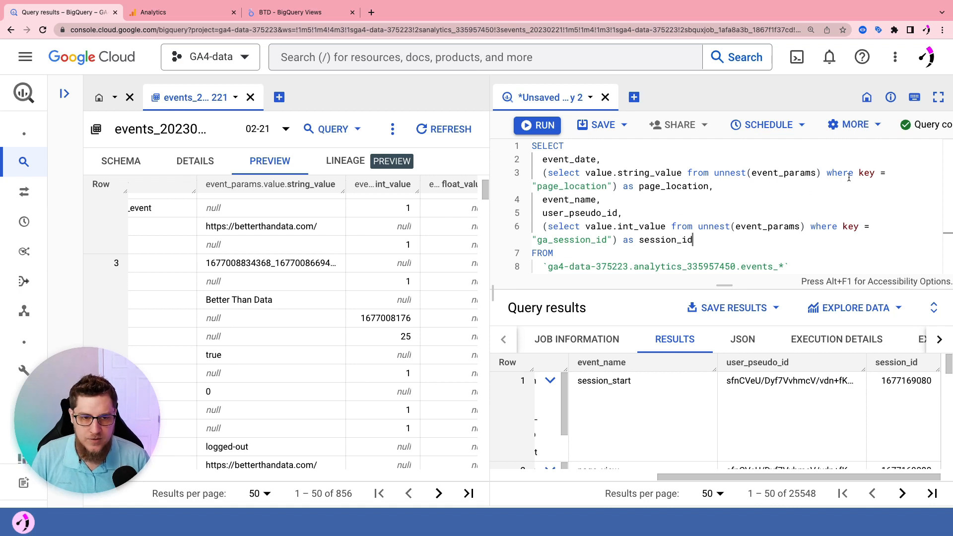
click(544, 227)
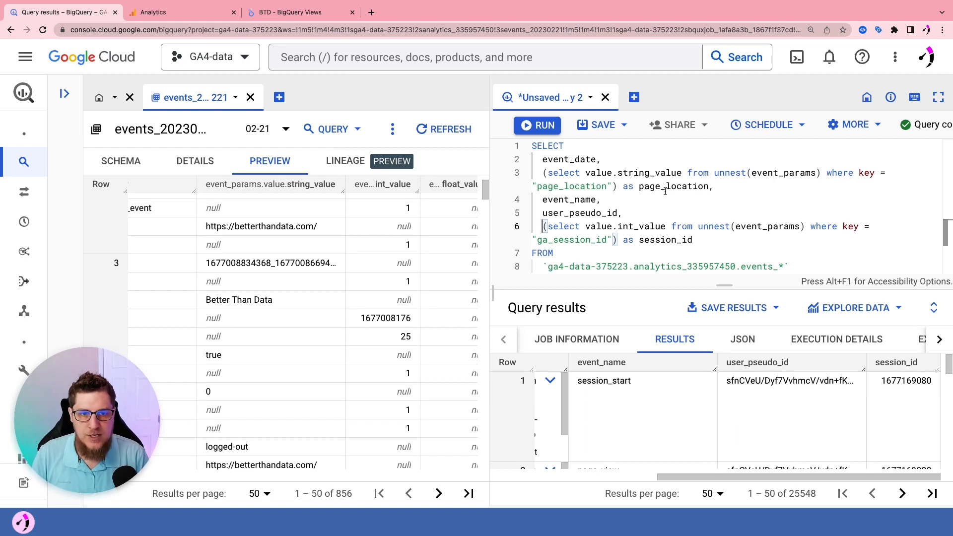
text(con)
key(Return)
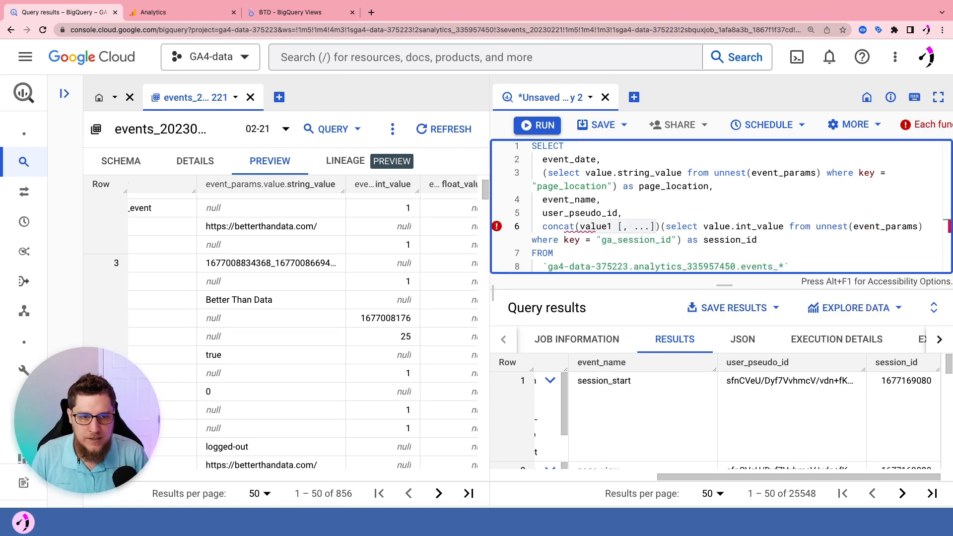
key(BackSpace)
key(BackSpace)
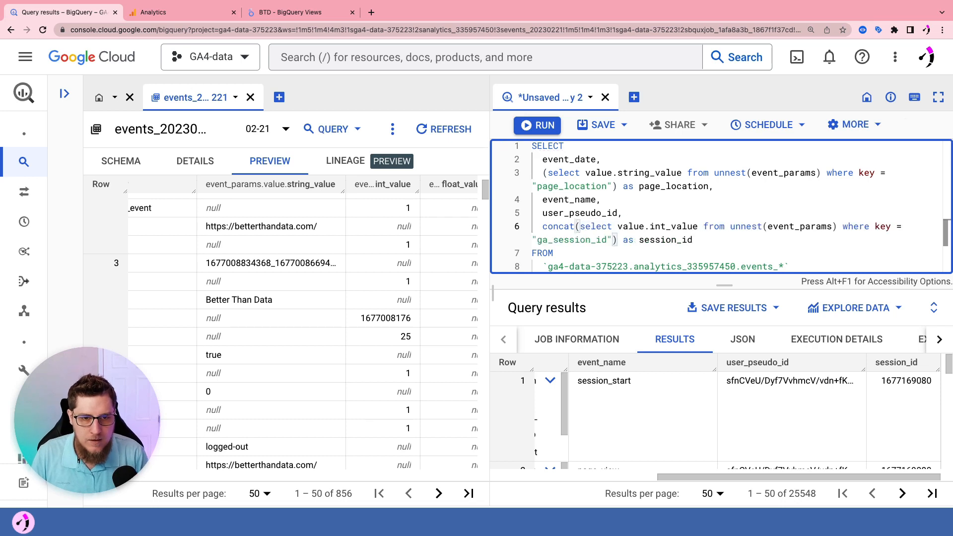
text(())
key(BackSpace)
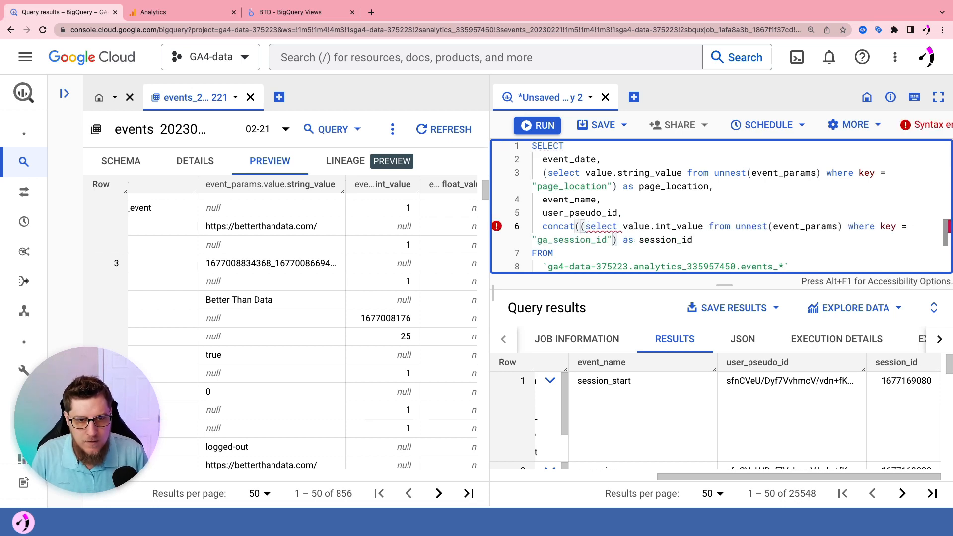
click(615, 241)
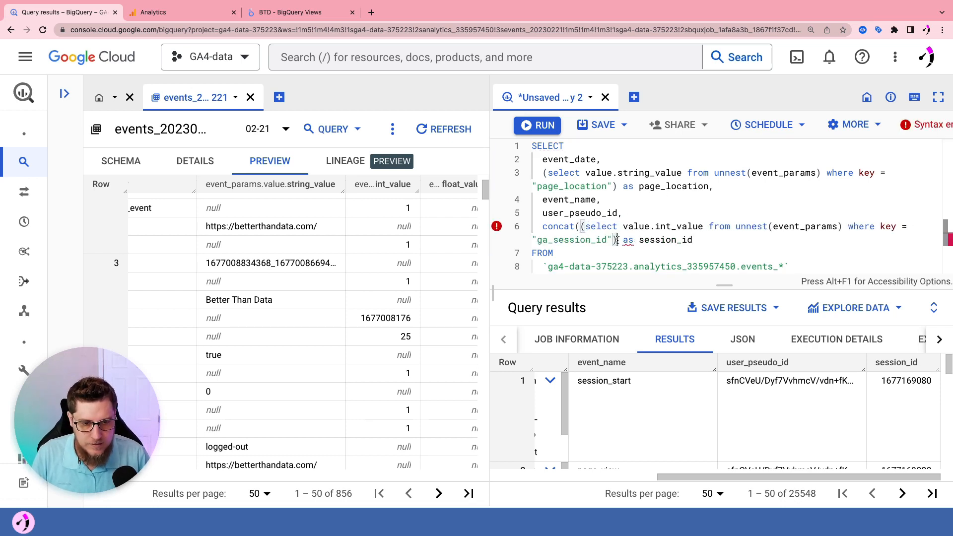
text())
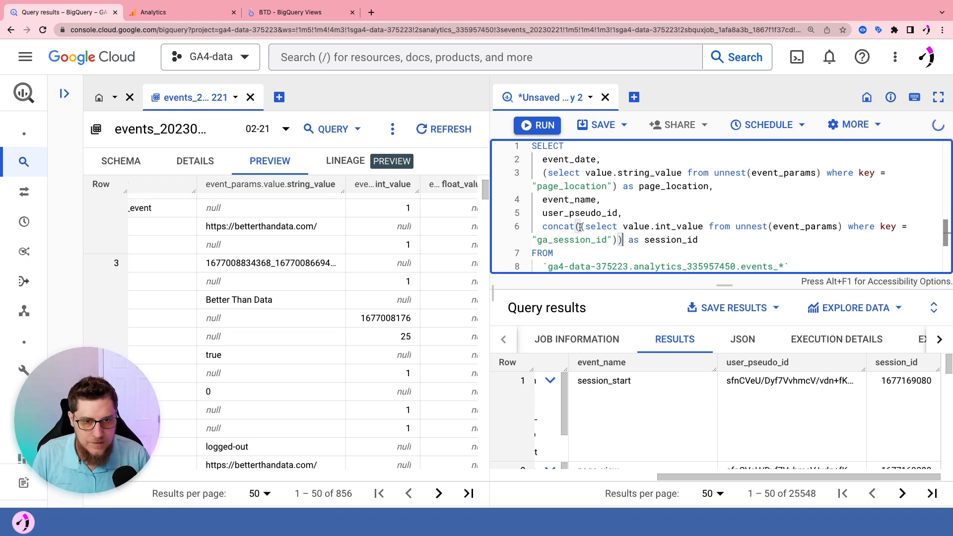
drag(580, 227, 618, 242)
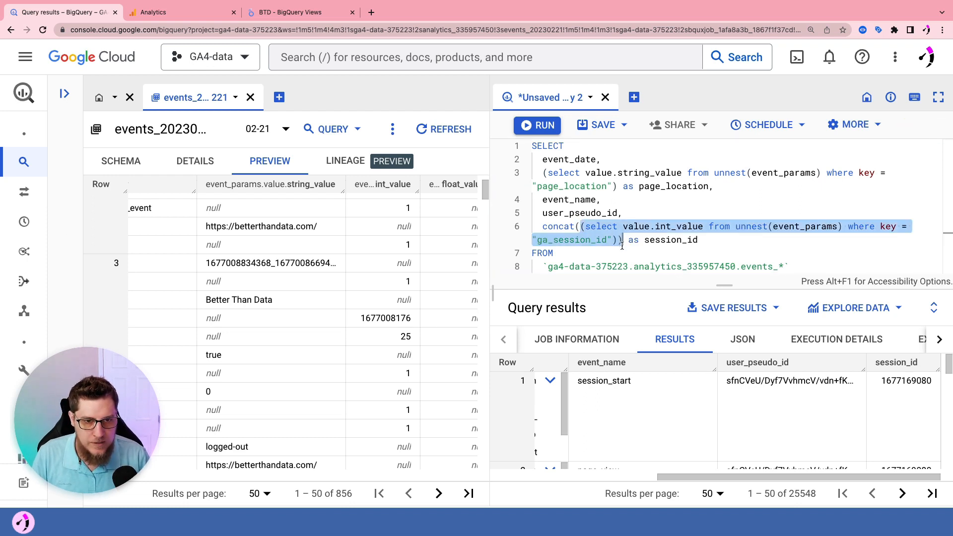
Step: Add user_pseudo_id as the first argument of the concat() function, before the ga_session_id subquery
click(580, 227)
drag(618, 213, 541, 215)
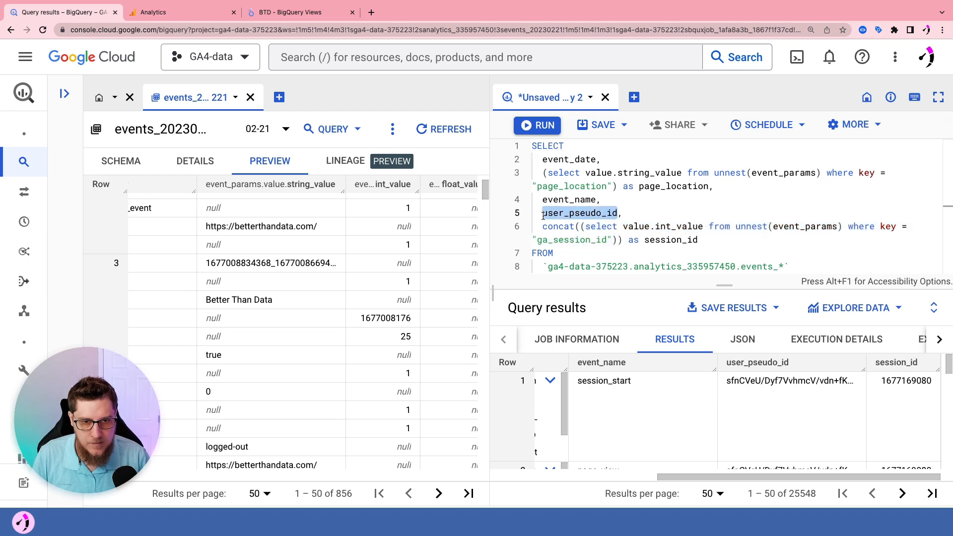
key(ctrl+c)
click(578, 226)
key(ctrl+v)
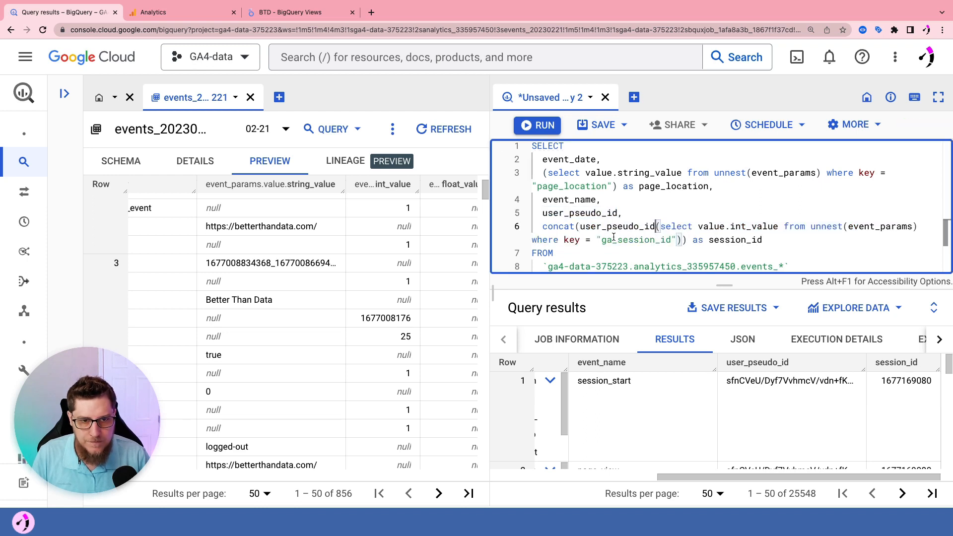
text(,)
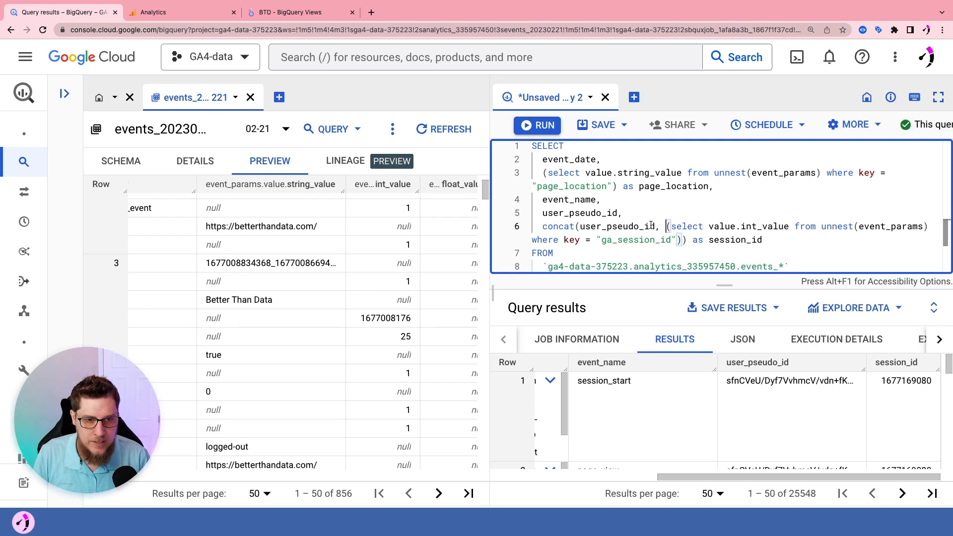
click(771, 239)
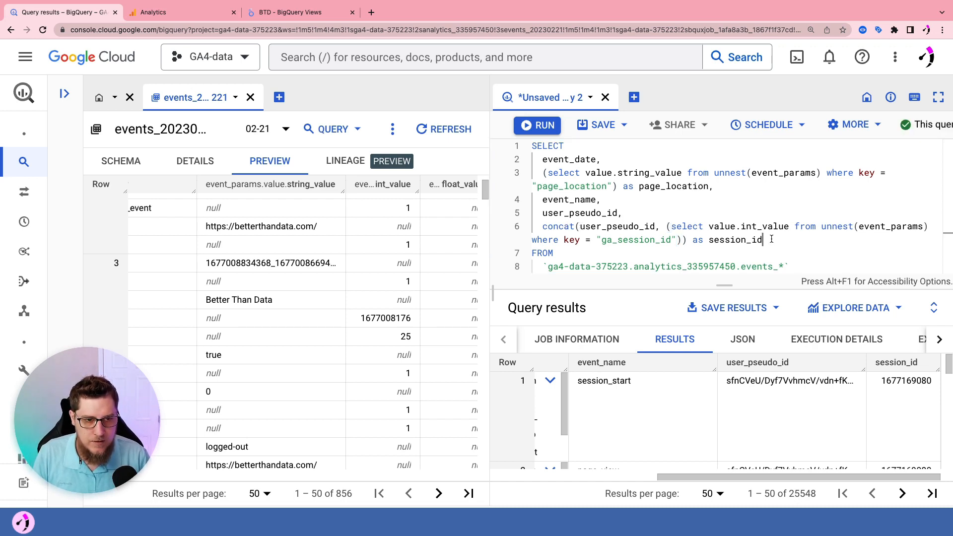
drag(771, 239, 710, 239)
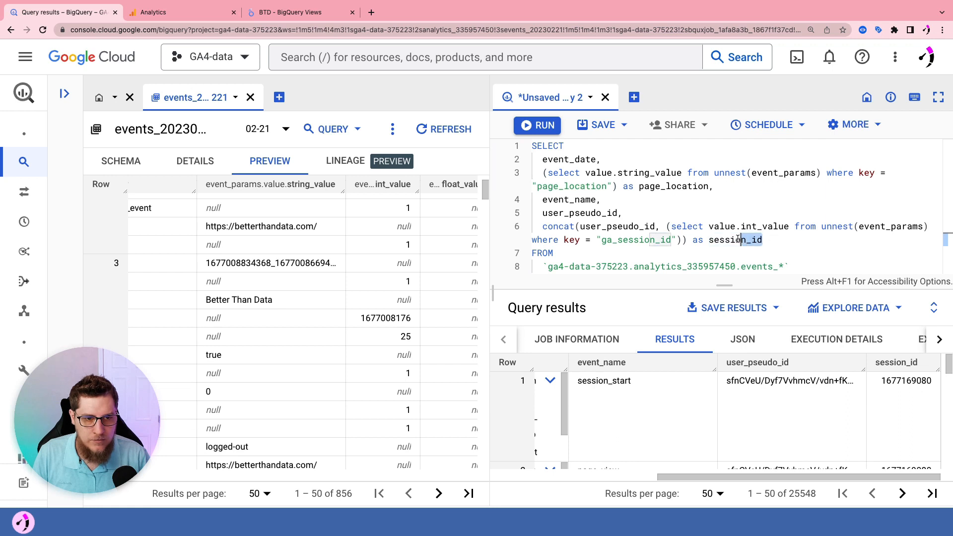
click(635, 210)
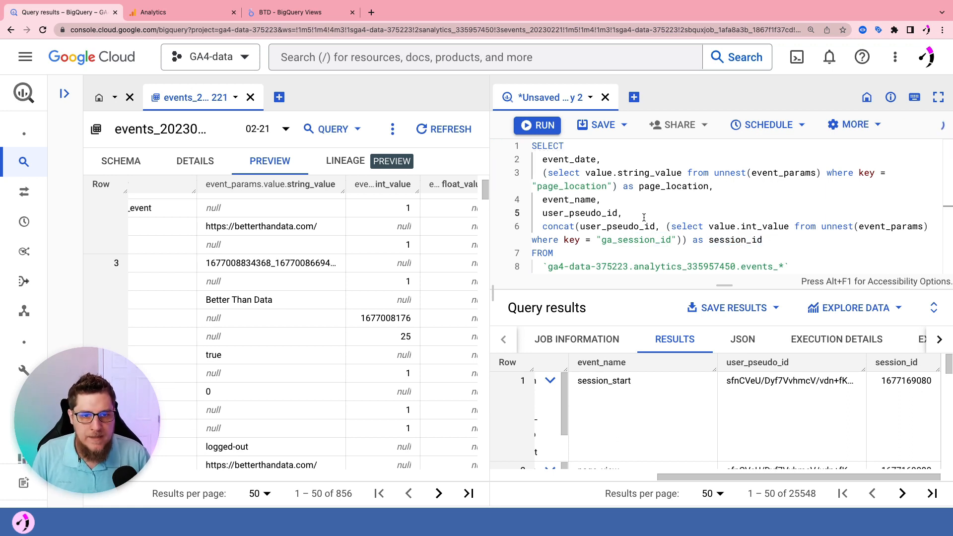
Step: Add a GROUP BY clause after the events_* table, starting with event_date
click(791, 266)
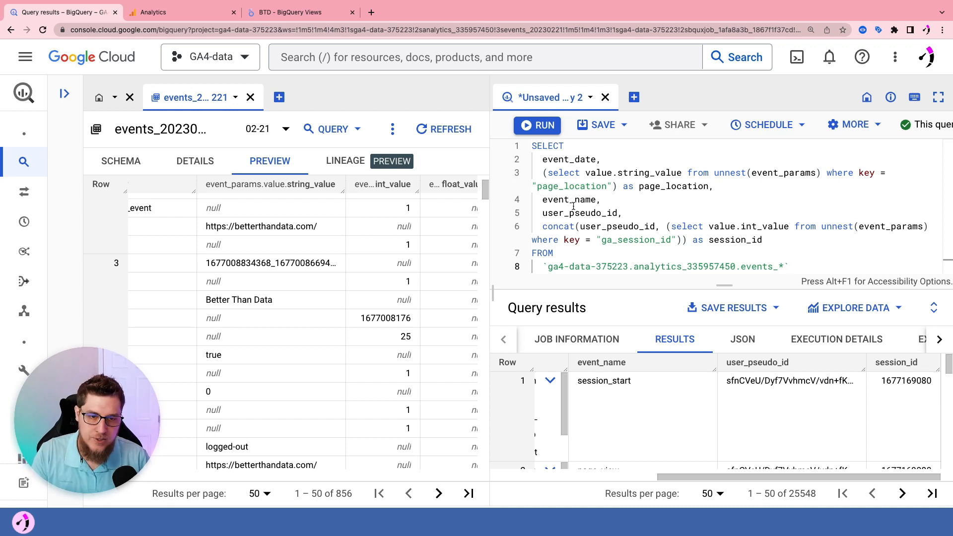
key(Return)
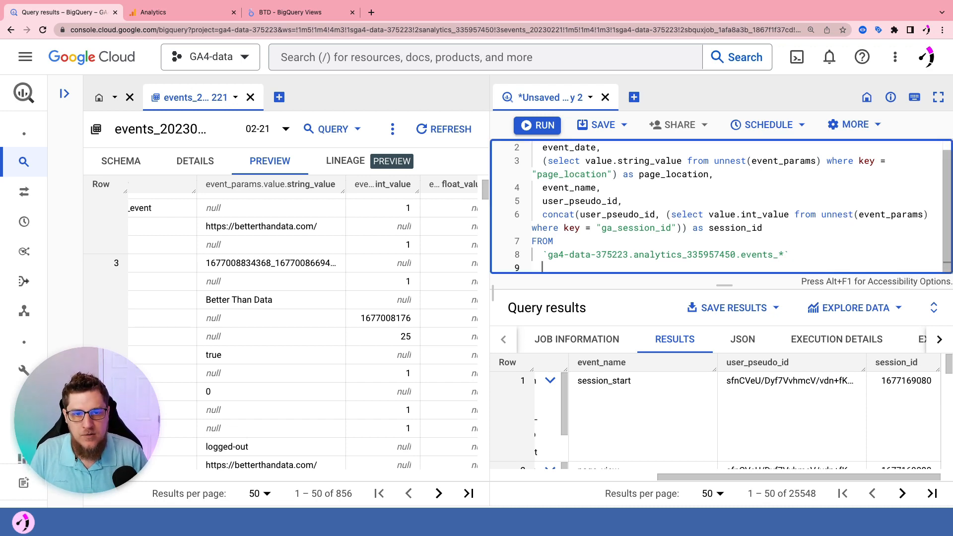
text(GROUP BY)
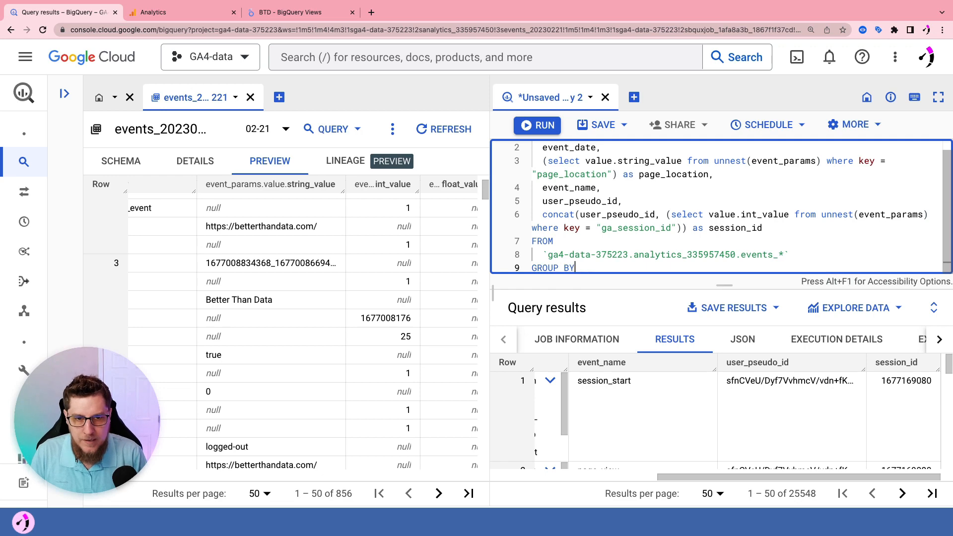
key(Return)
text(date)
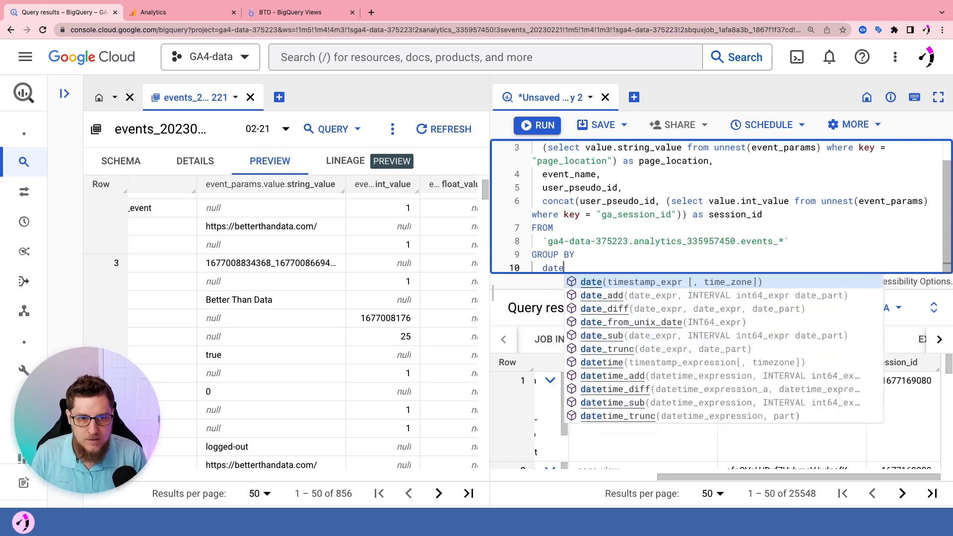
key(BackSpace)
key(BackSpace)
key(BackSpace)
key(BackSpace)
text(eve)
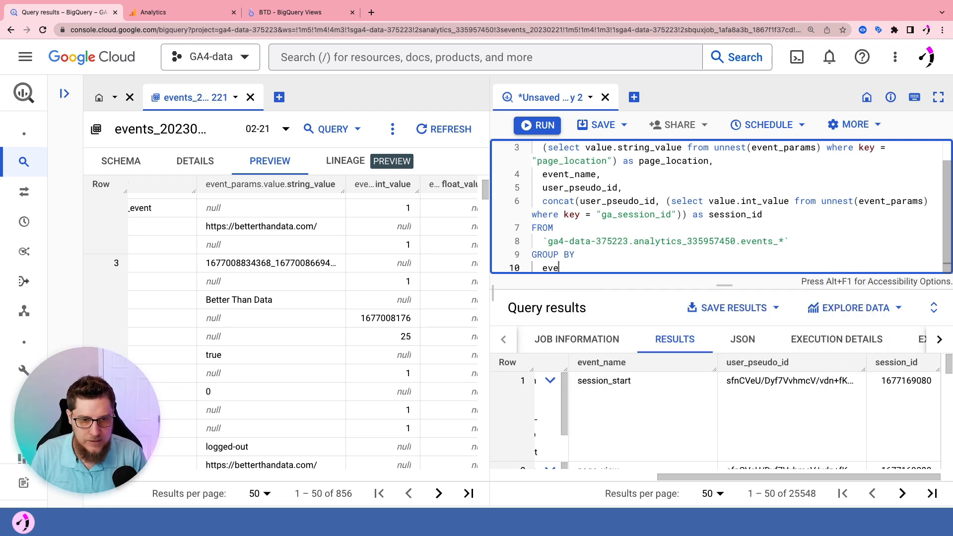
text(nt_date,)
key(Return)
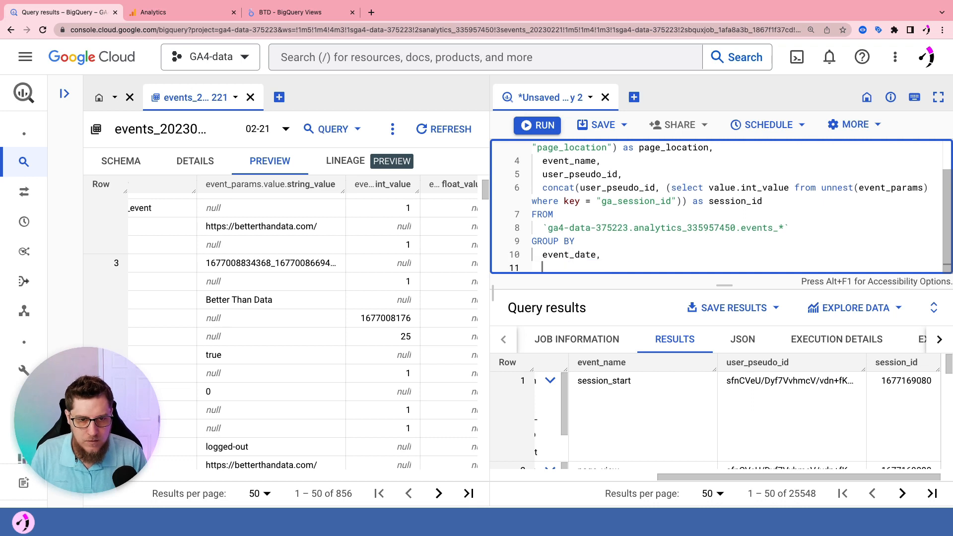
Step: Extend the GROUP BY list with event_name and page_location
text(event_name,)
key(Return)
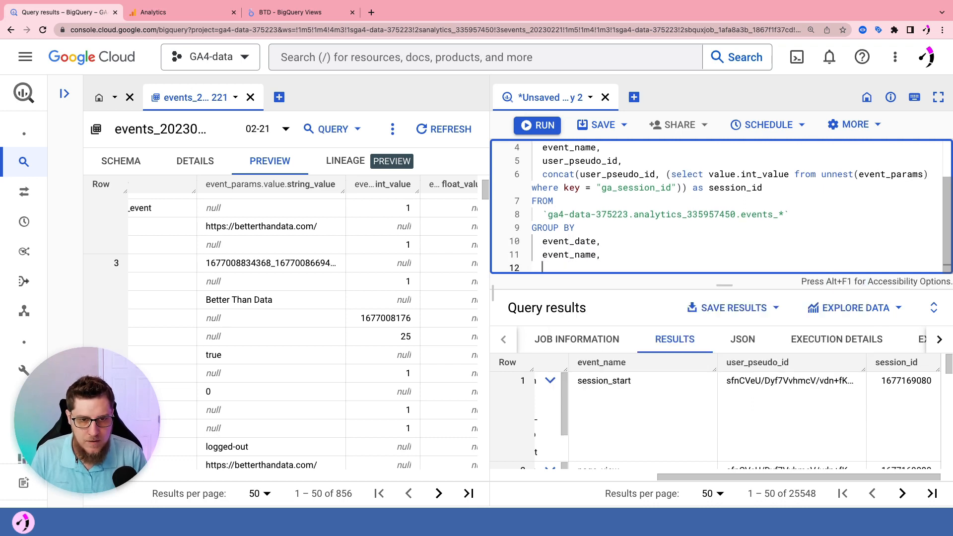
text(page_location)
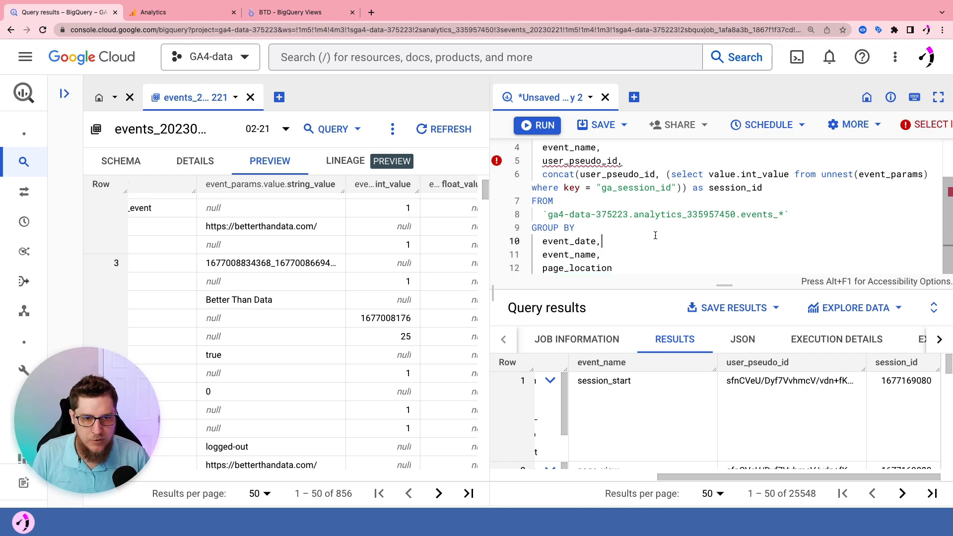
Step: Widen the query pane, read the validation error, and replace the selected user_pseudo_id column with count( distinct user_pseudo_id) as users
scroll(656, 233, up, 2)
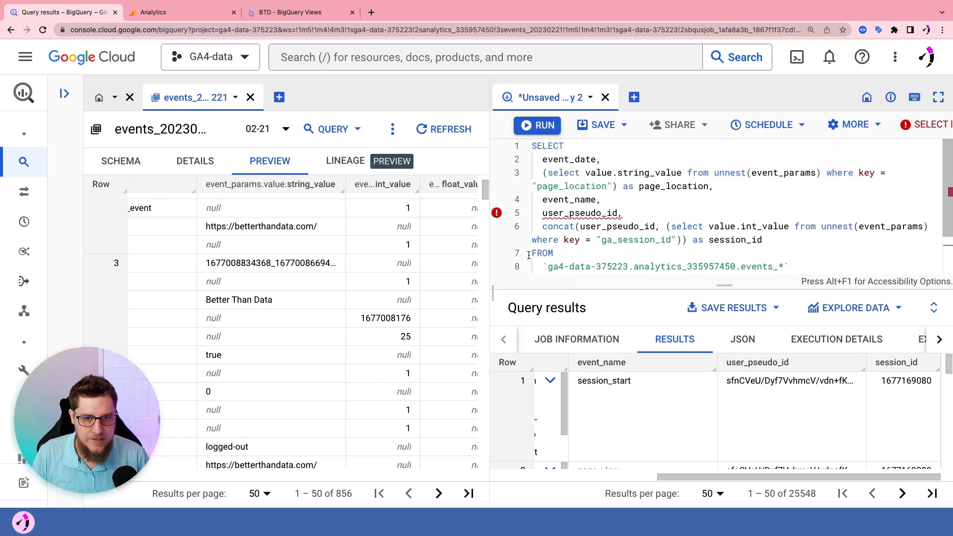
drag(493, 293, 201, 273)
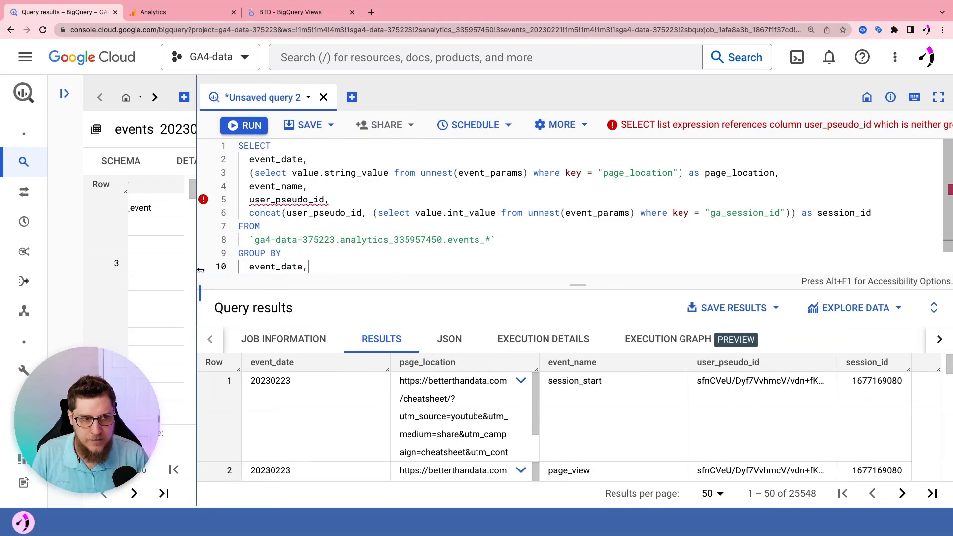
mouse_move(744, 124)
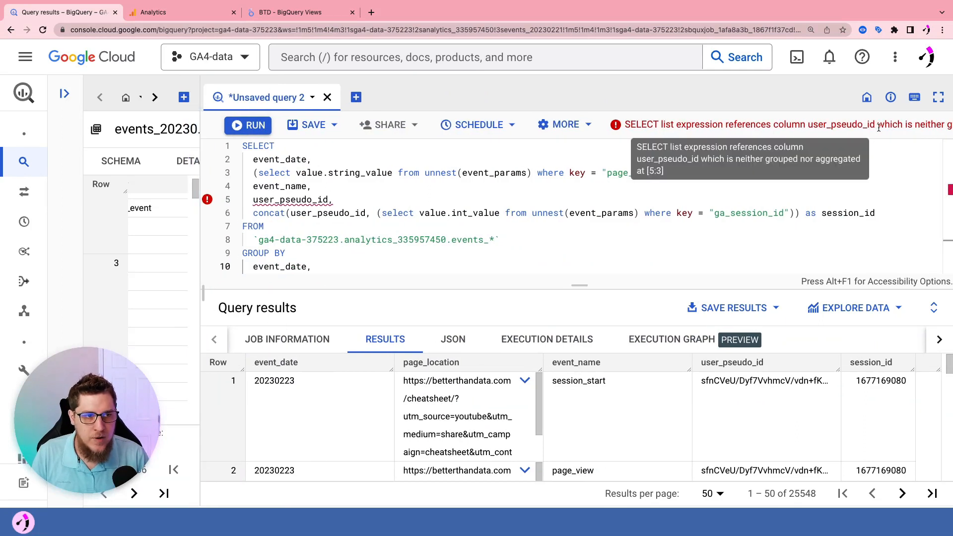
click(255, 200)
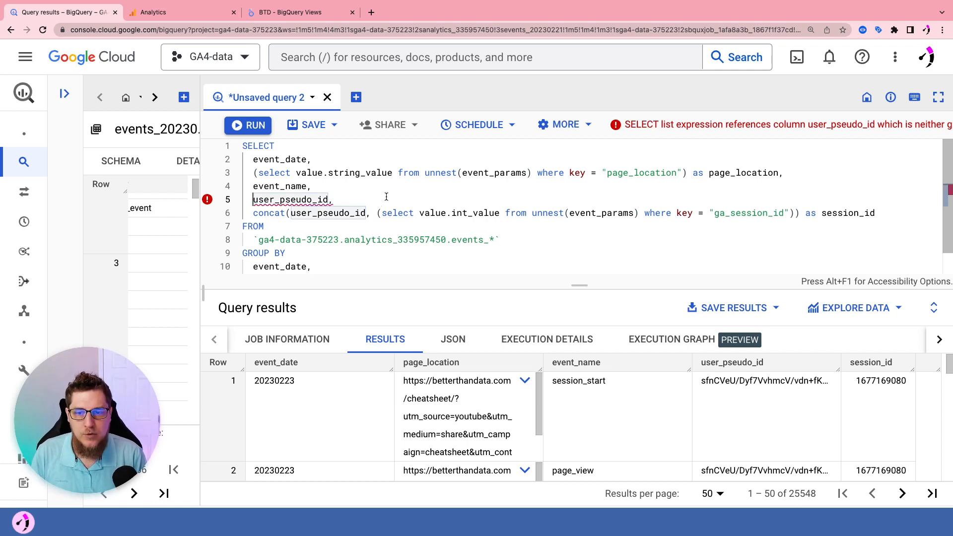
text(count)
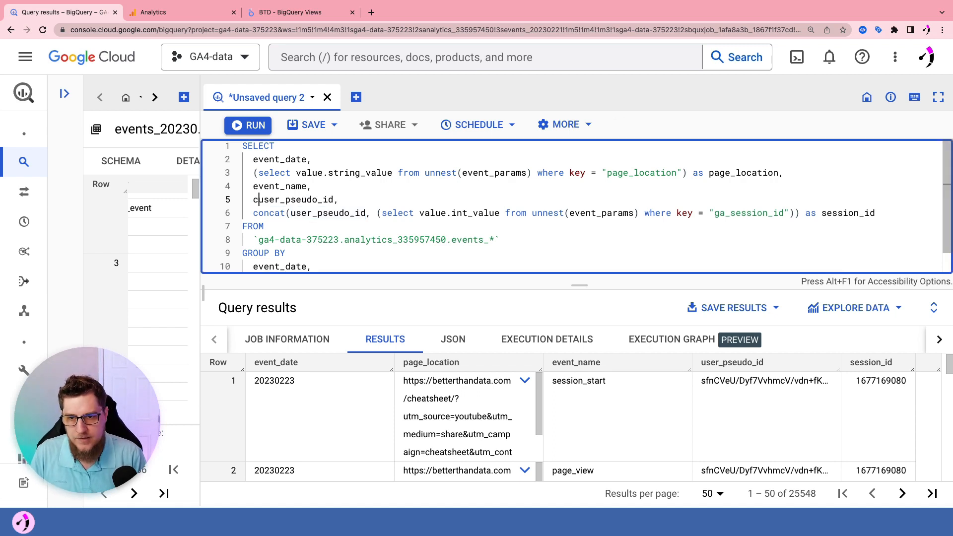
text(( dist)
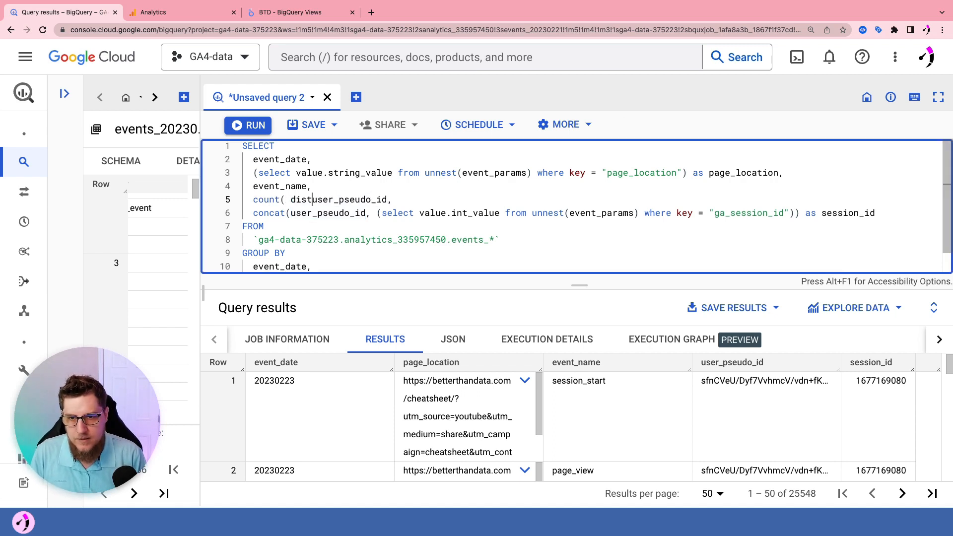
text(inct)
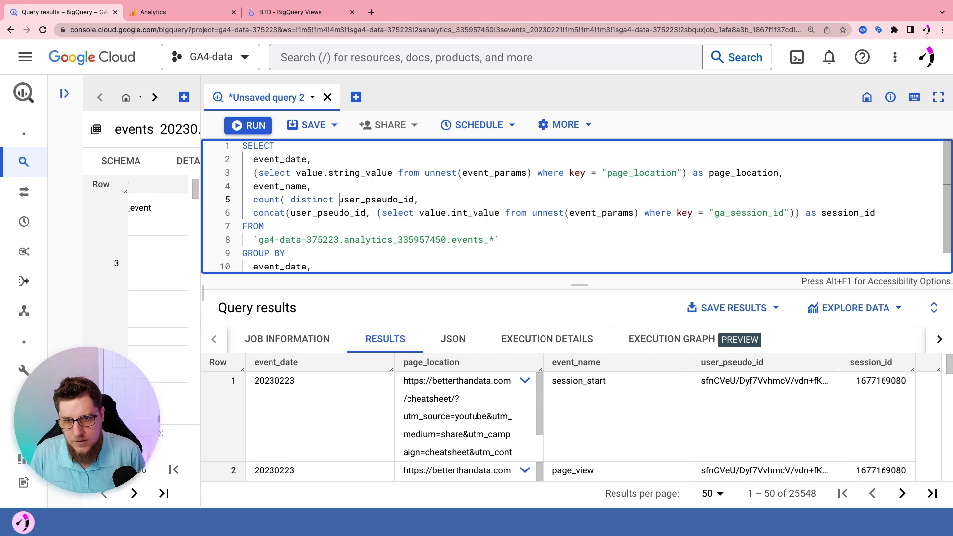
key(Right)
key(Right)
key(Right)
key(Right)
key(Right)
key(Right)
key(Right)
text() as )
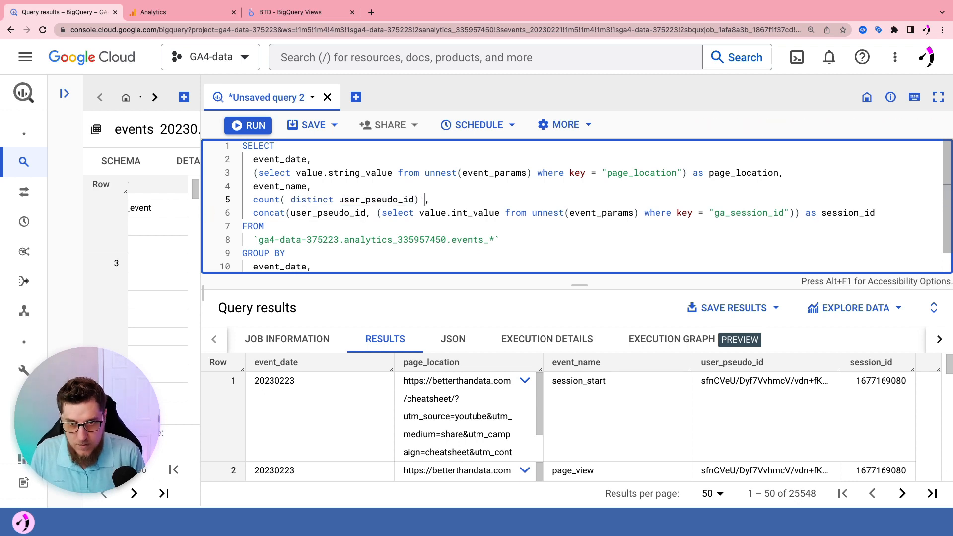
text(users)
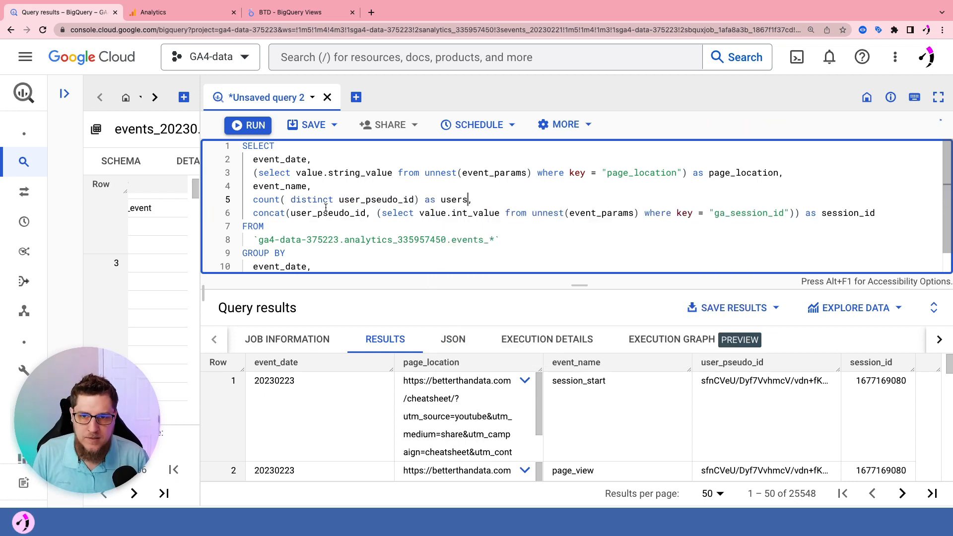
Step: Wrap the concatenated session expression in count( distinct ), closing the bracket before its alias
click(254, 214)
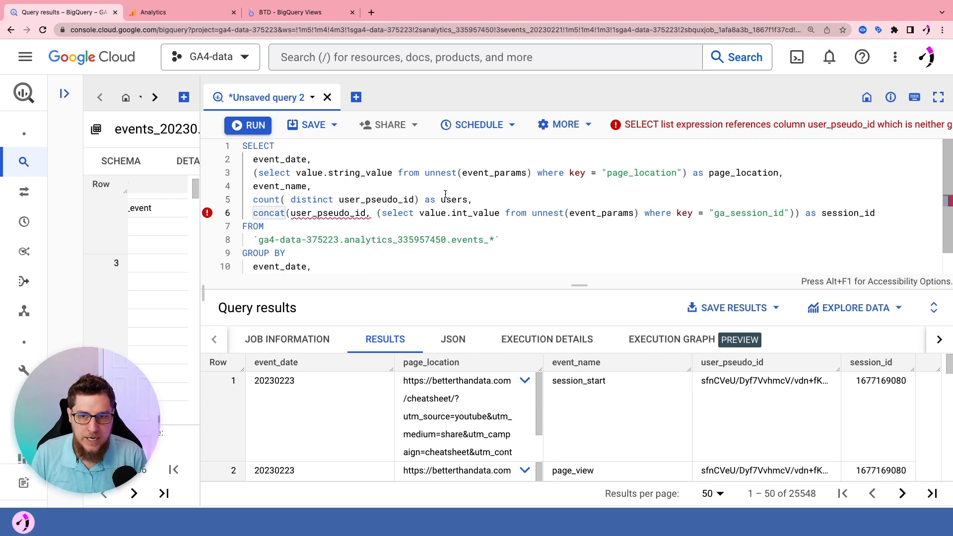
text(count)
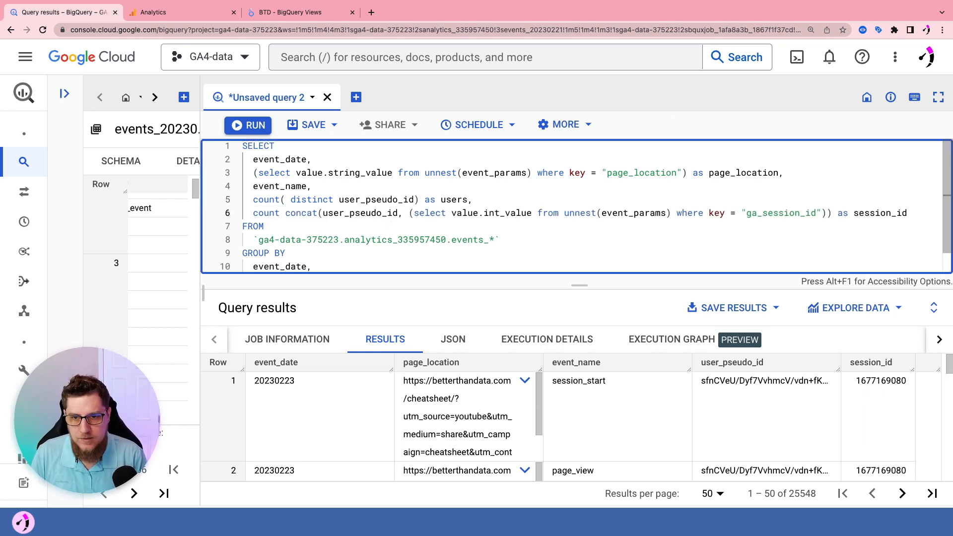
key(BackSpace)
text(( distinct)
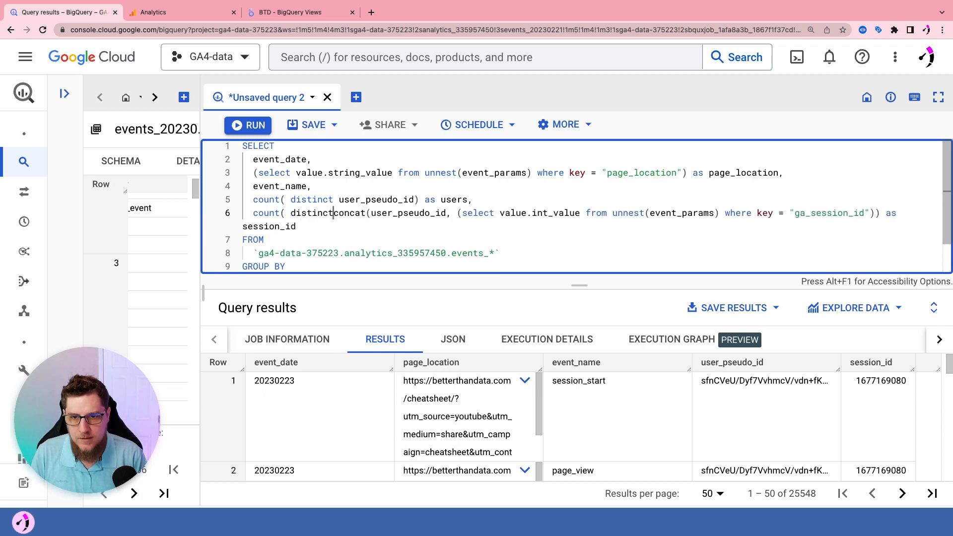
click(316, 228)
click(883, 213)
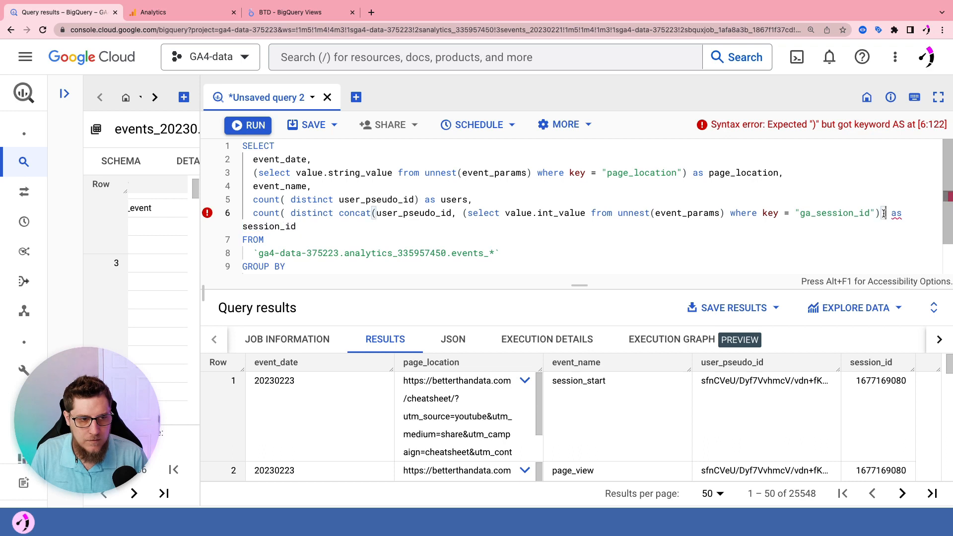
text())
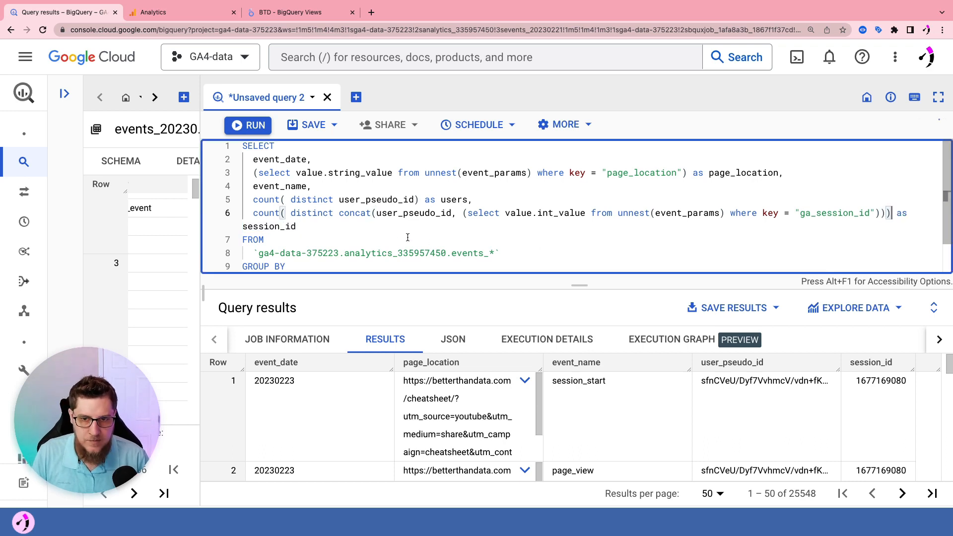
Step: Rename the session_id alias to sessions
click(315, 224)
key(BackSpace)
key(BackSpace)
key(BackSpace)
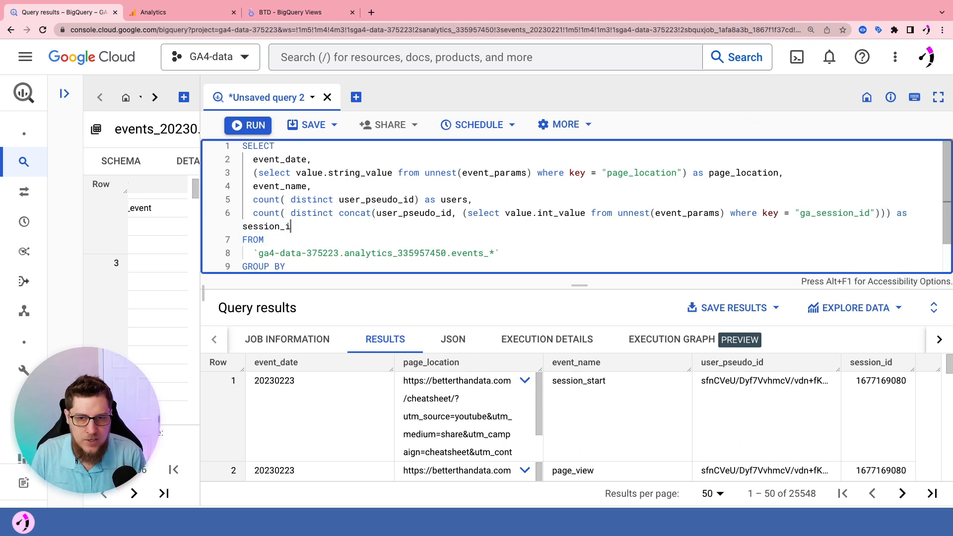
text(s)
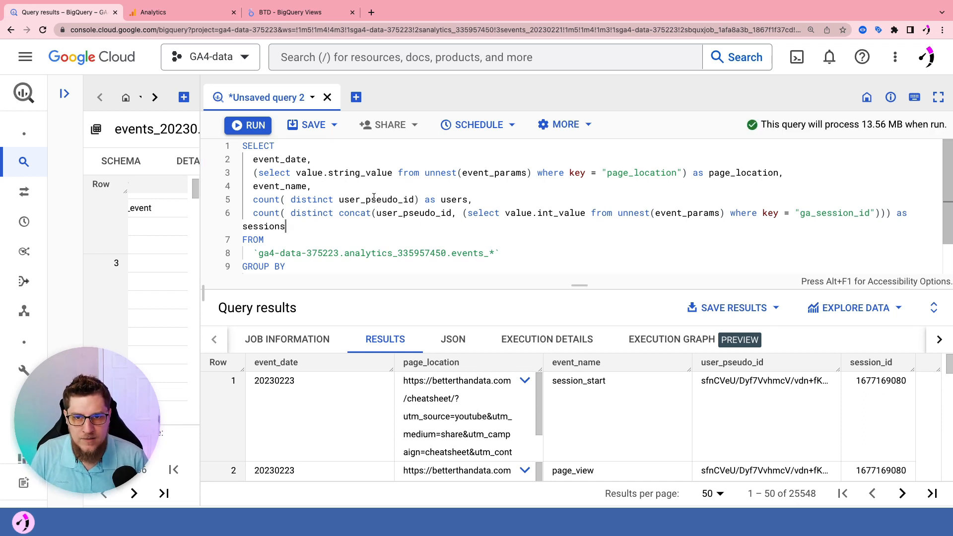
Step: Run the grouped query and review the users and sessions columns, enlarging the query editor slightly
scroll(312, 236, down, 2)
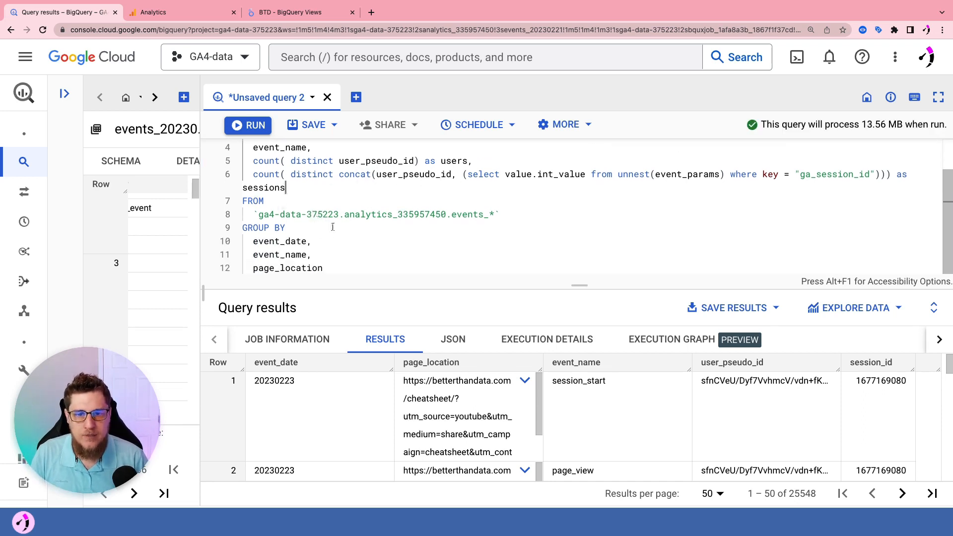
click(260, 128)
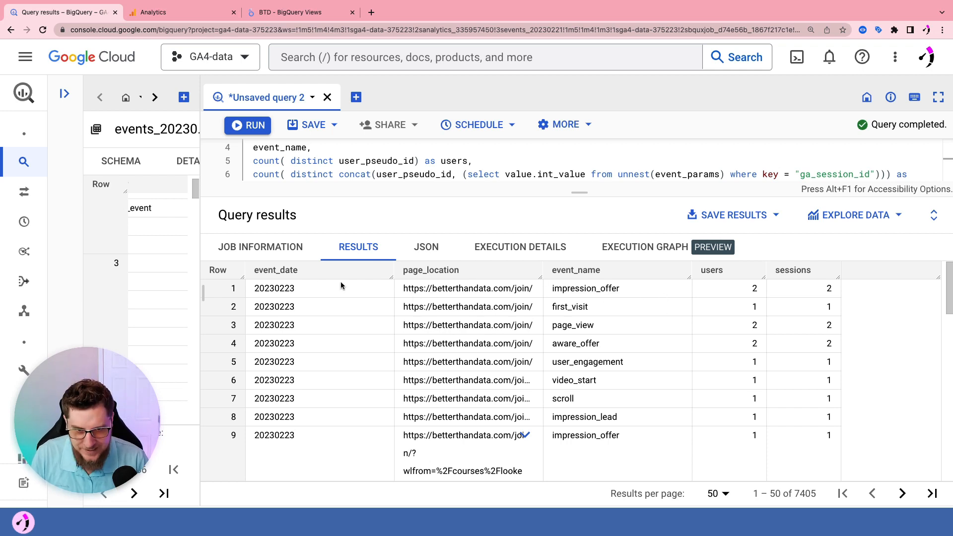
drag(567, 197, 576, 228)
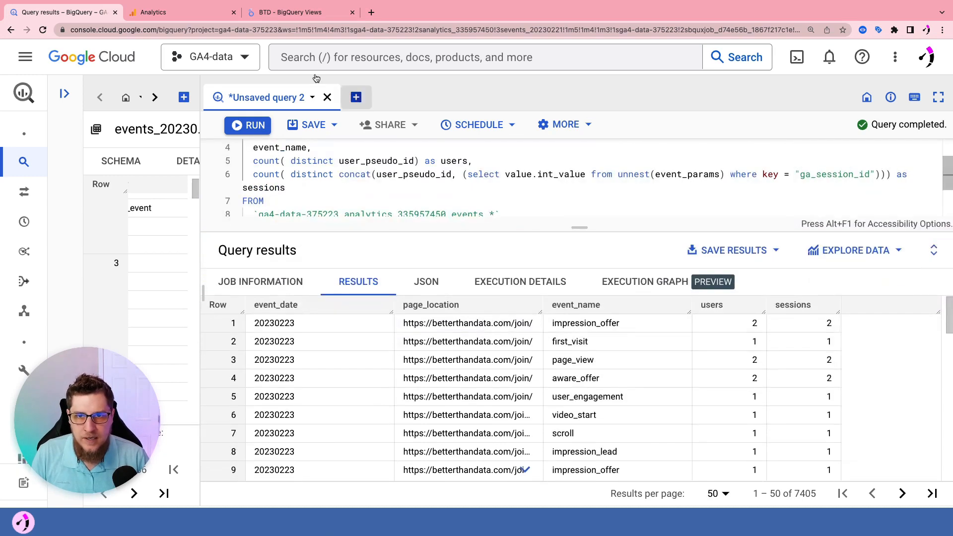
Step: Switch to the Google Analytics exploration and examine its rows, values and filter settings for comparison with the query
click(293, 14)
click(177, 11)
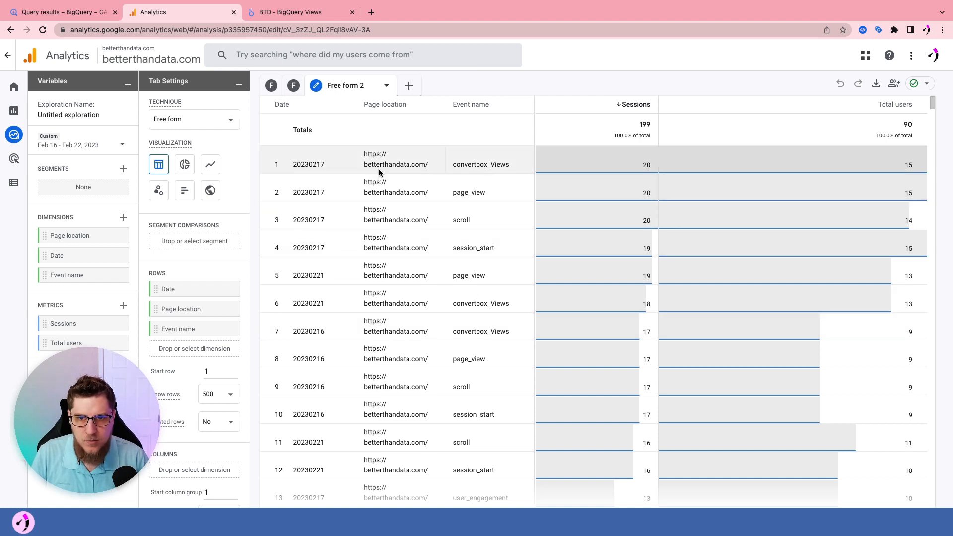
scroll(183, 320, down, 3)
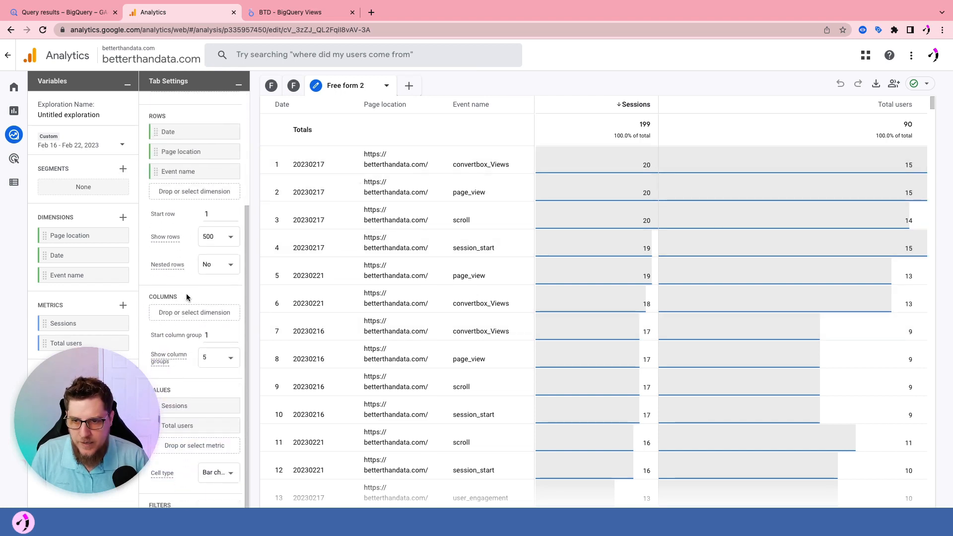
Step: Check how the exploration table is sorted by sessions, switch back to the BigQuery query and enlarge its editor
scroll(304, 282, down, 1)
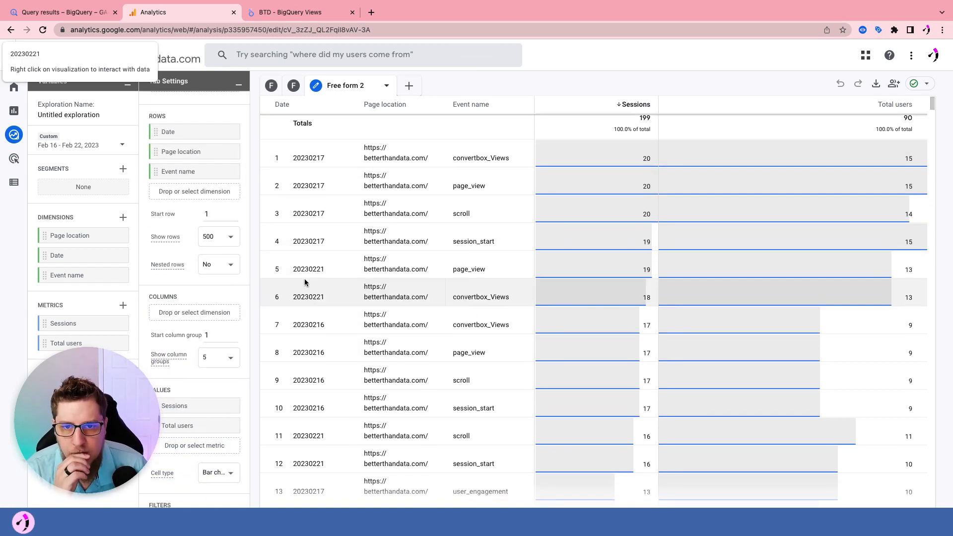
scroll(308, 280, up, 1)
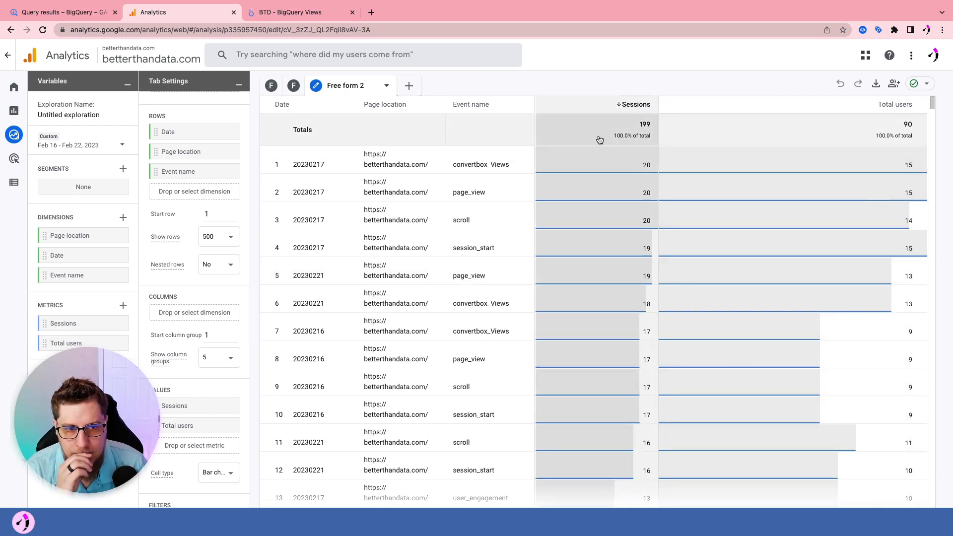
click(64, 12)
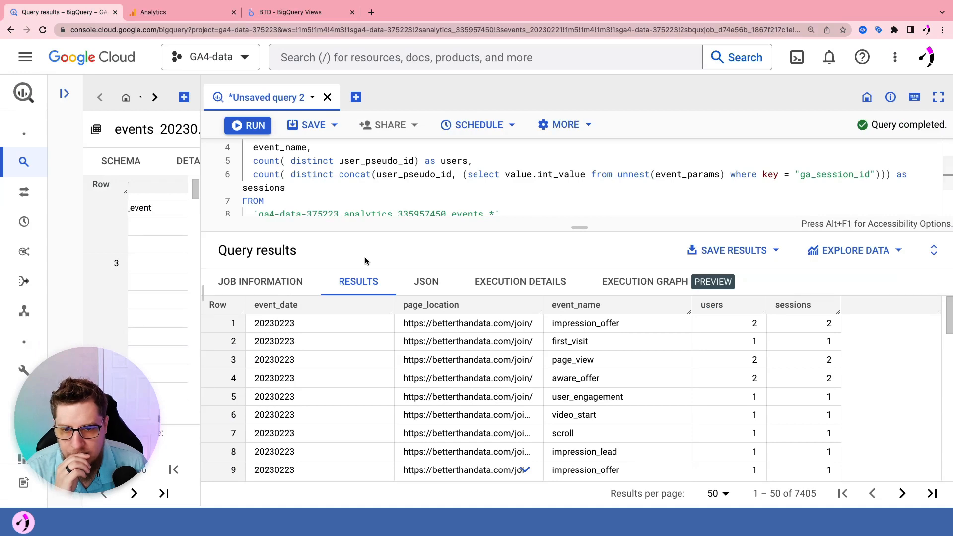
drag(577, 228, 575, 348)
click(411, 312)
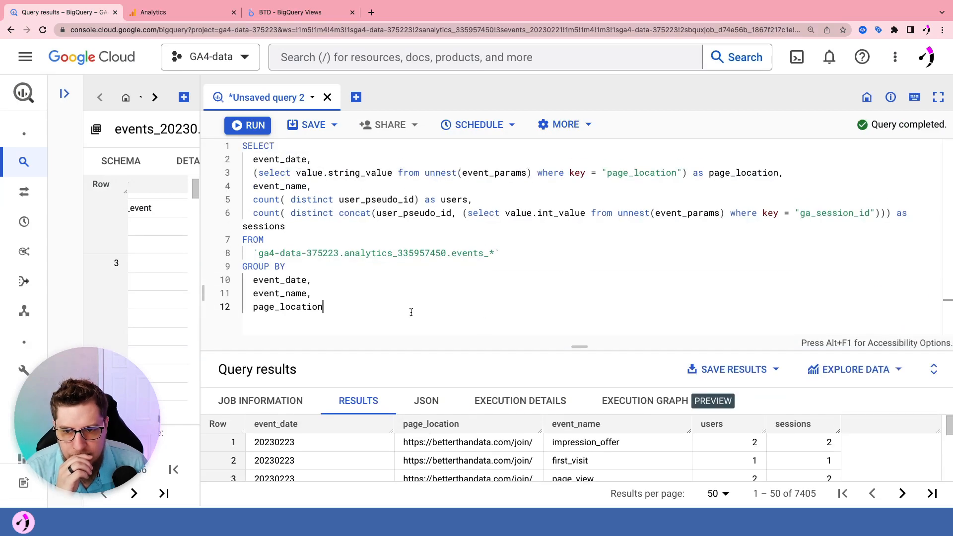
Step: Add an ORDER BY clause on a new line after page_location at the end of the query
key(Up)
key(Up)
key(Up)
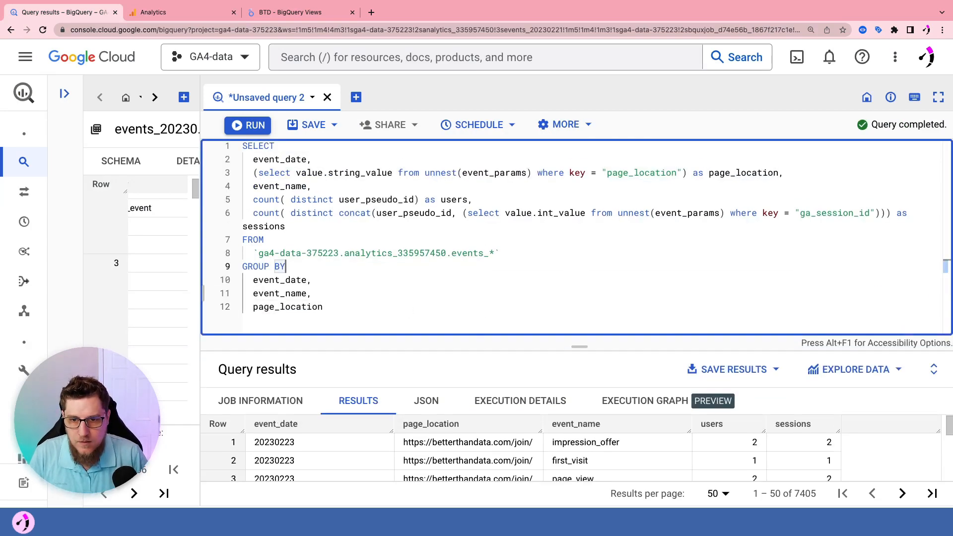
key(Down)
key(Down)
key(Down)
key(Return)
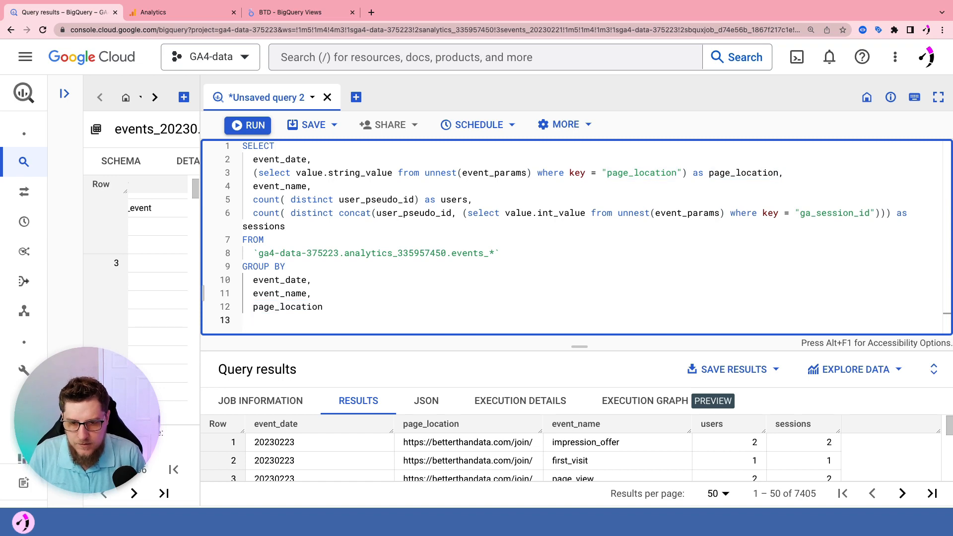
text(order)
key(BackSpace)
key(BackSpace)
key(BackSpace)
key(BackSpace)
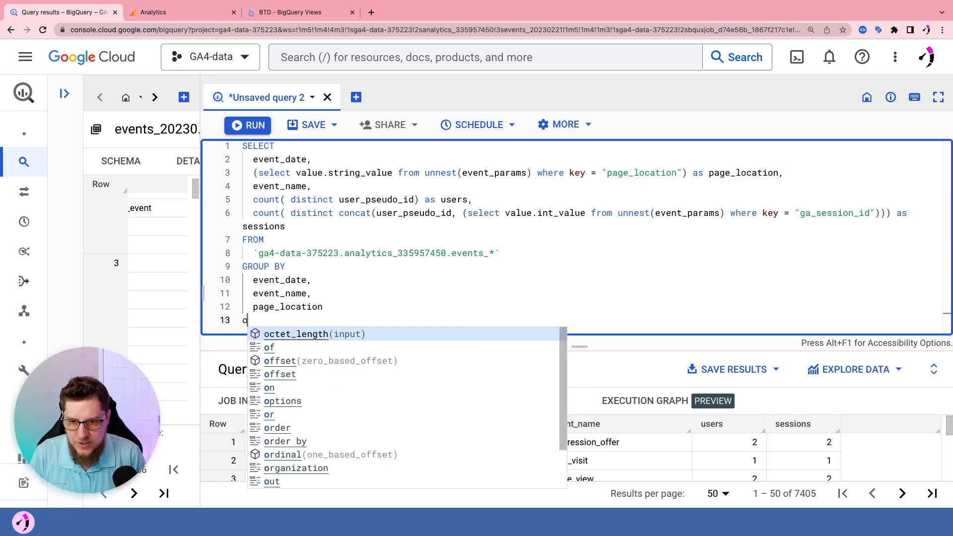
text(rder)
key(Return)
key(Return)
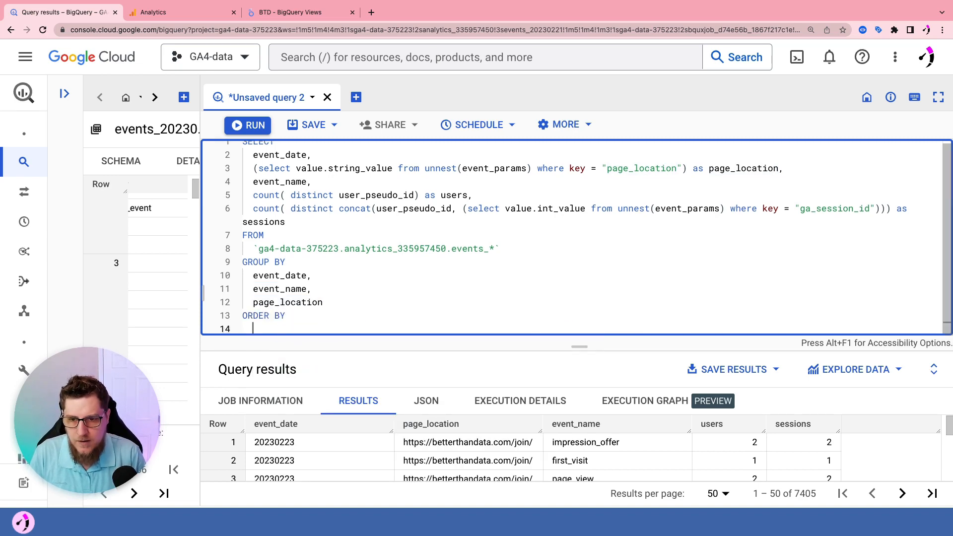
Step: Order the query results by sessions desc
text(sessions)
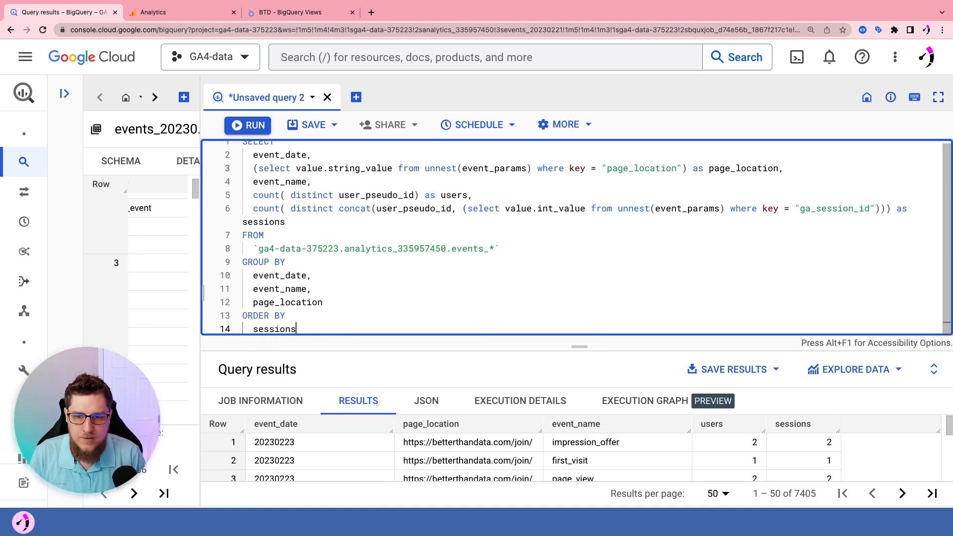
click(400, 300)
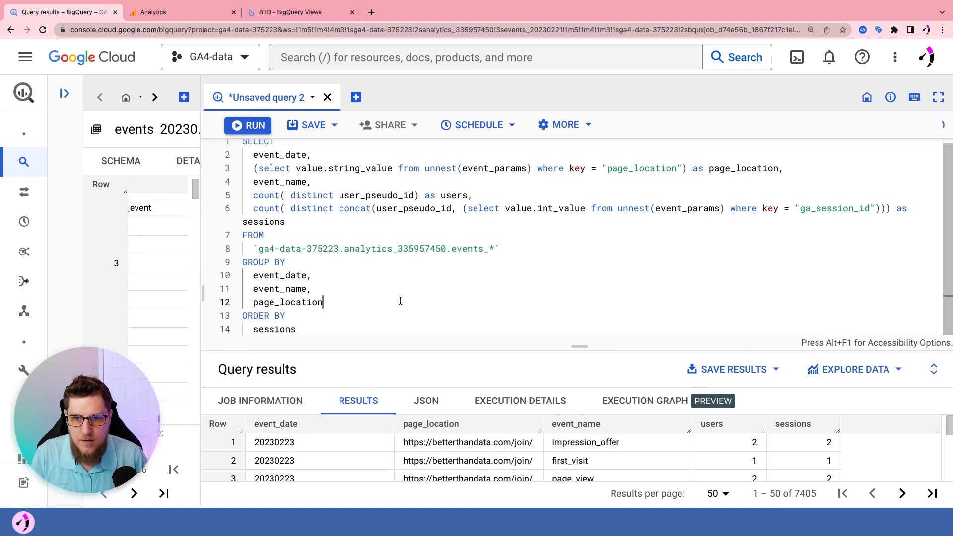
click(340, 324)
text(desc)
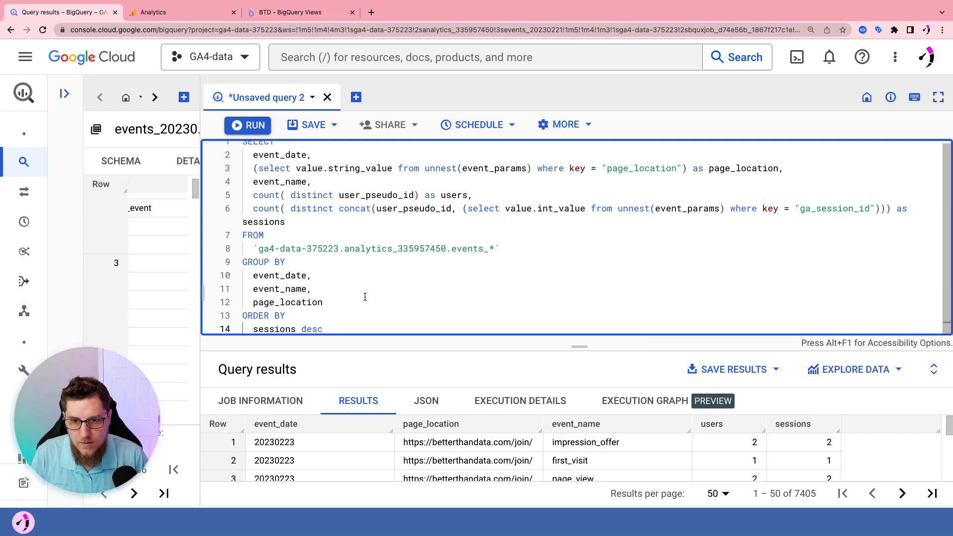
Step: Run the sorted query and review its users and sessions in an enlarged results area, restoring the editor height
key(super+Return)
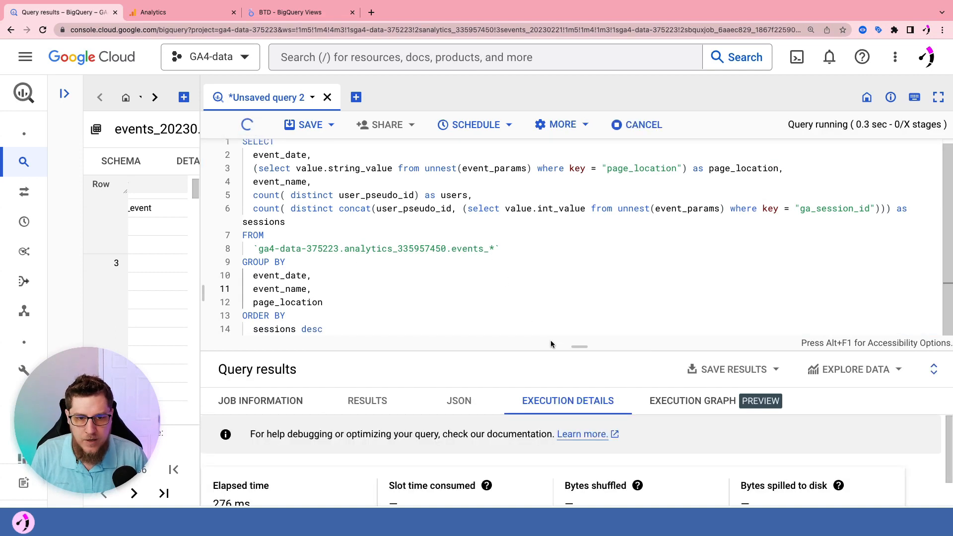
drag(564, 348, 564, 226)
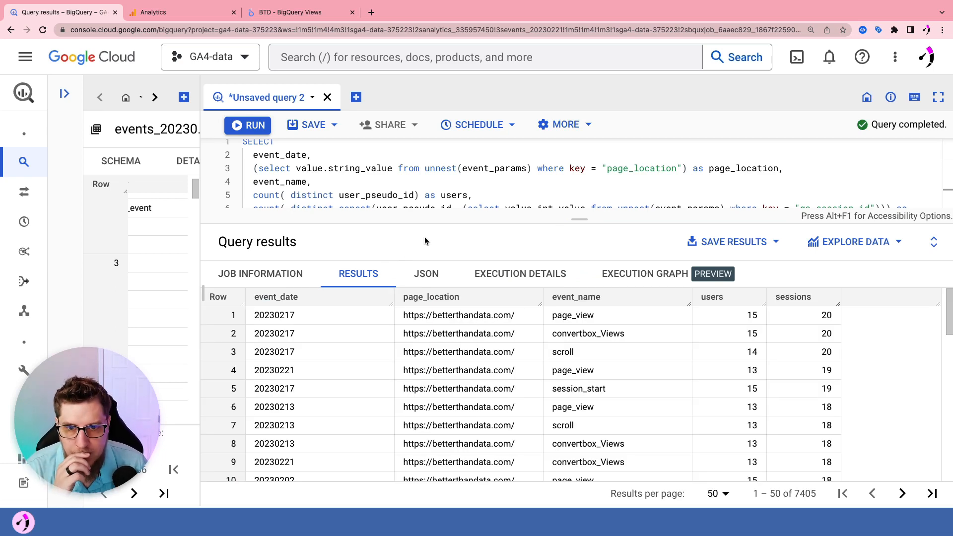
drag(573, 219, 577, 351)
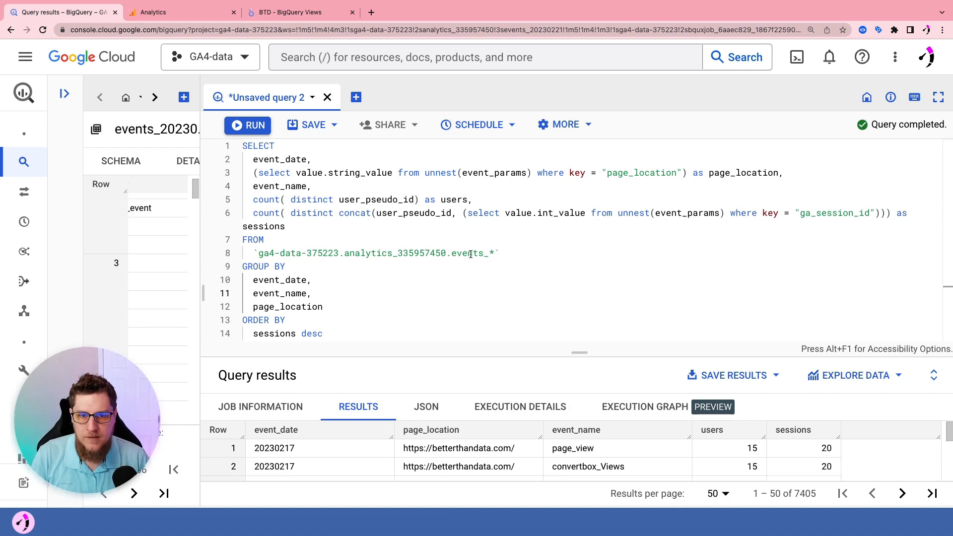
Step: Place the cursor after the events_* table name, check the exploration's date range in Google Analytics and return to the BigQuery query
click(506, 254)
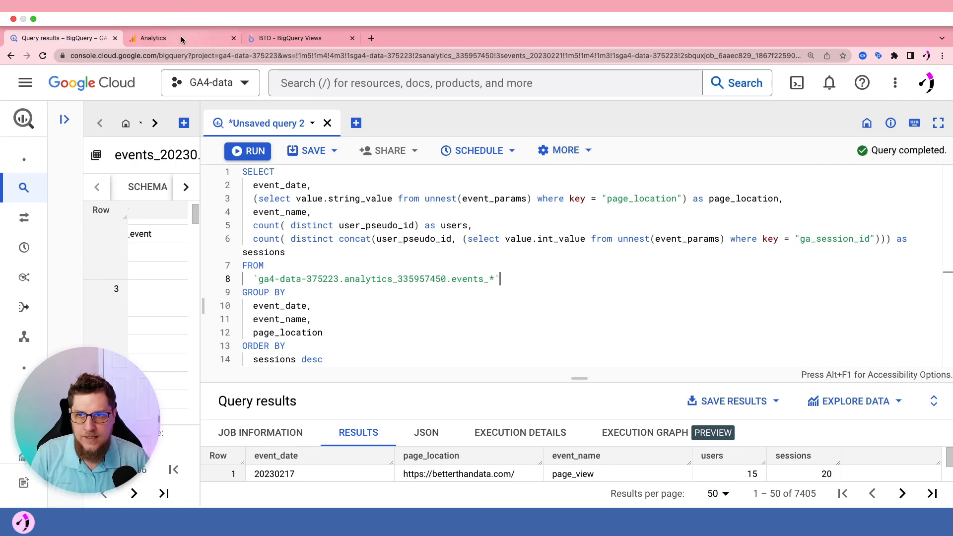
click(181, 37)
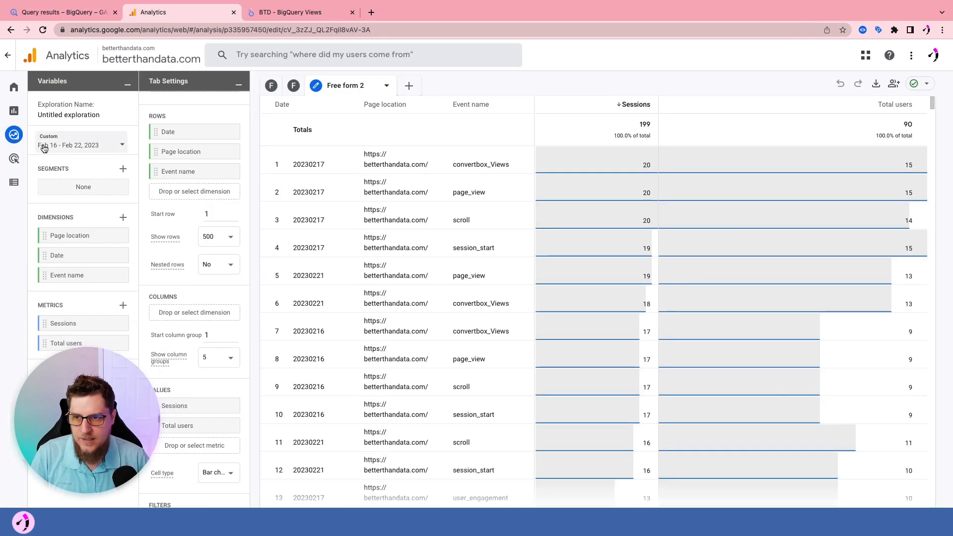
click(60, 12)
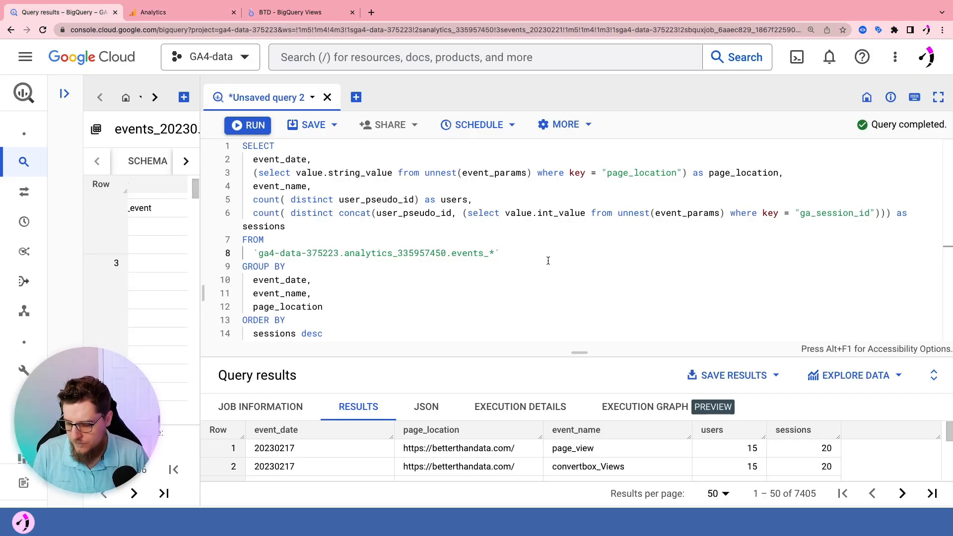
Step: Below the events_* table name, add the line and _table_suffix is between "" and "", leaving both quoted values empty
key(Return)
text(and)
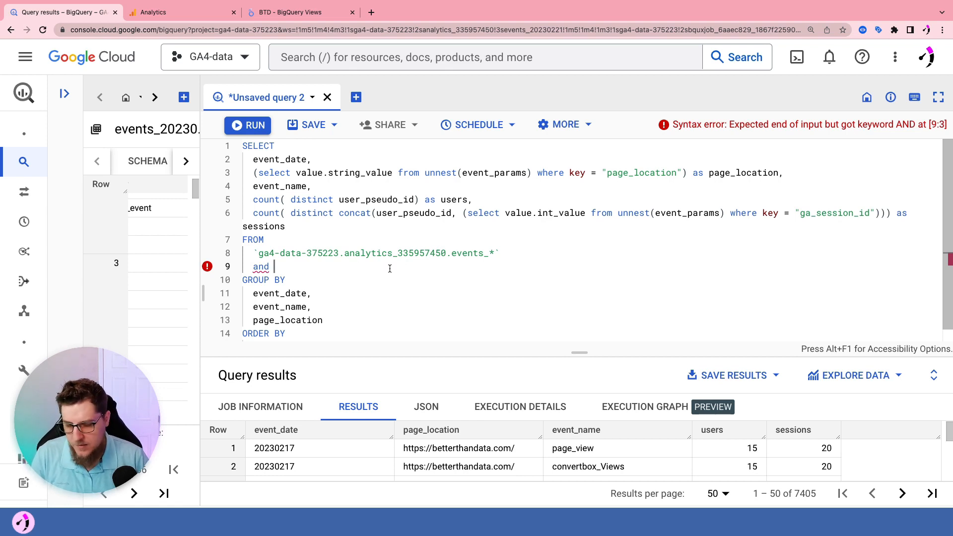
double_click(492, 253)
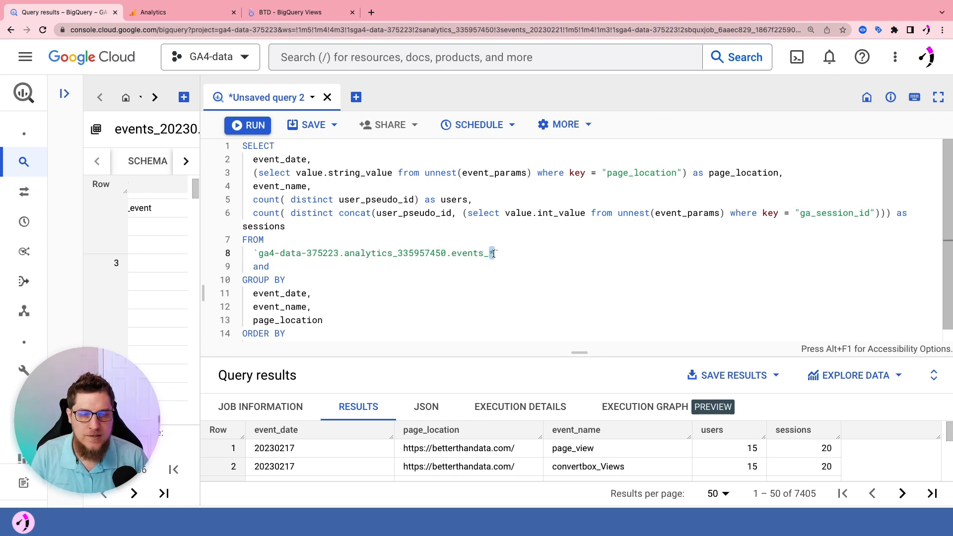
key(Down)
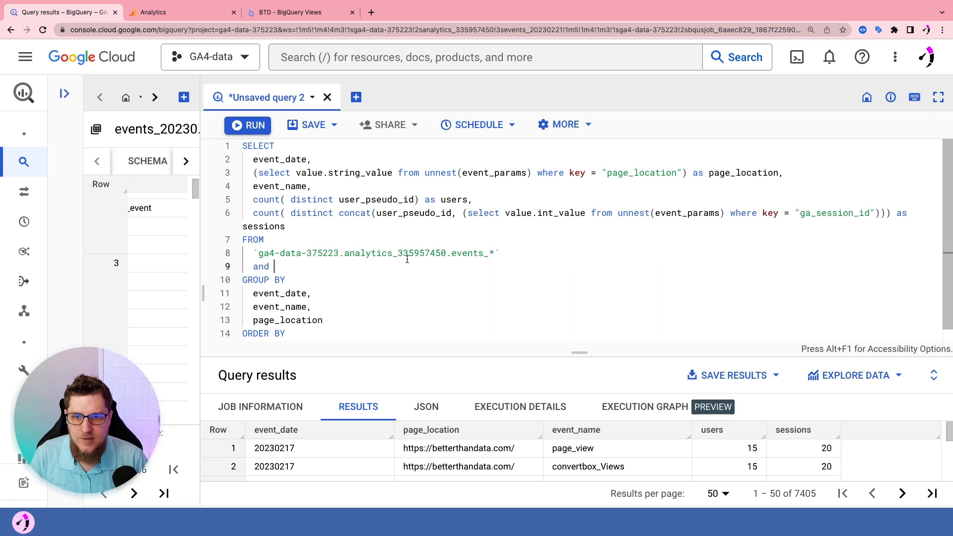
text(_ta)
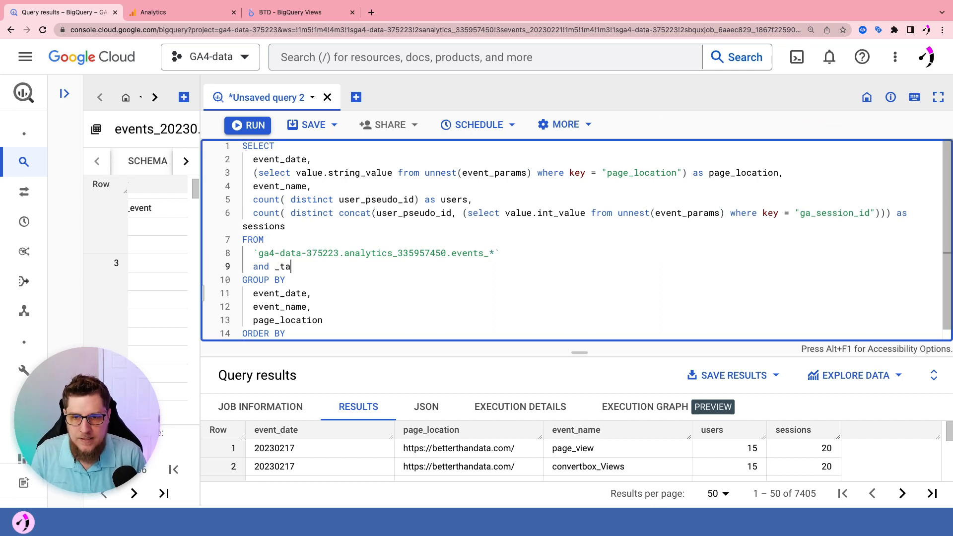
text(ble_suffi)
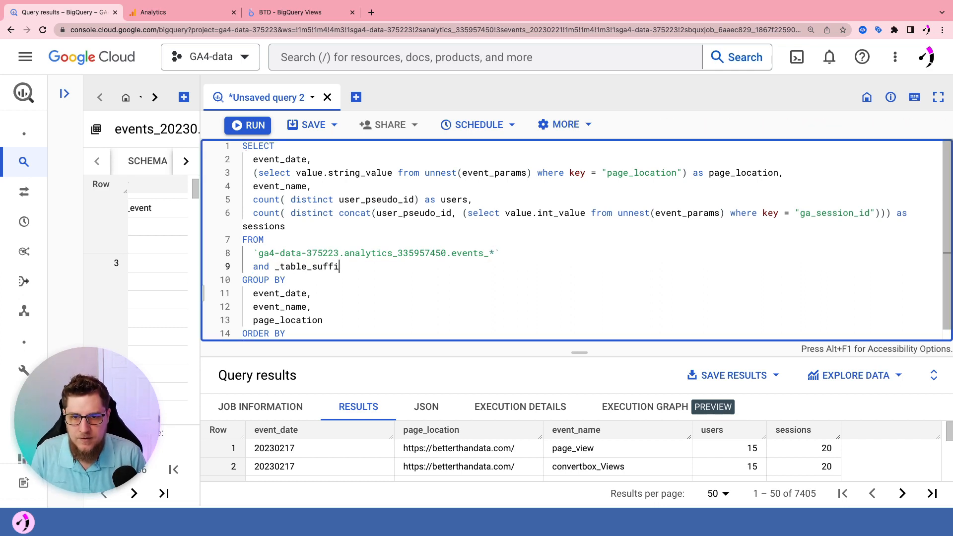
text(x is between)
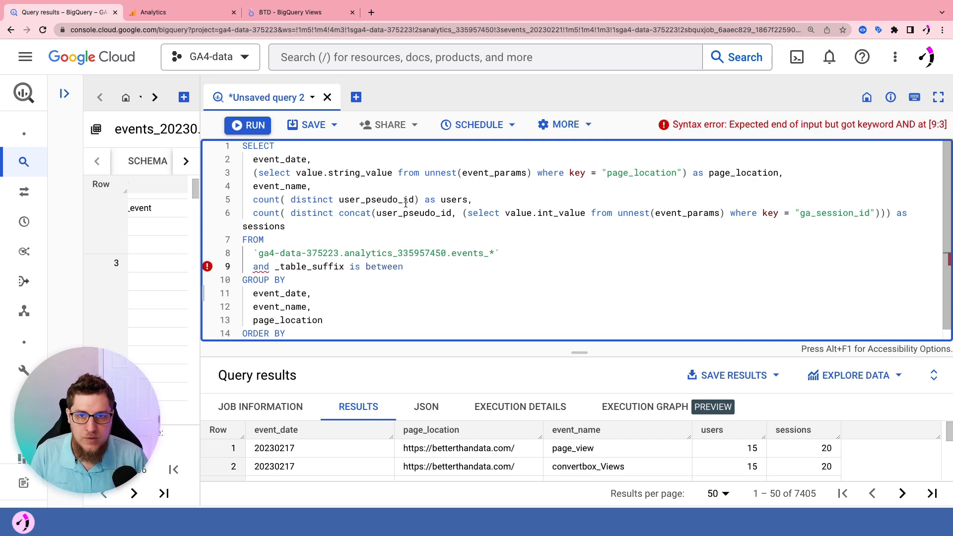
text( ")
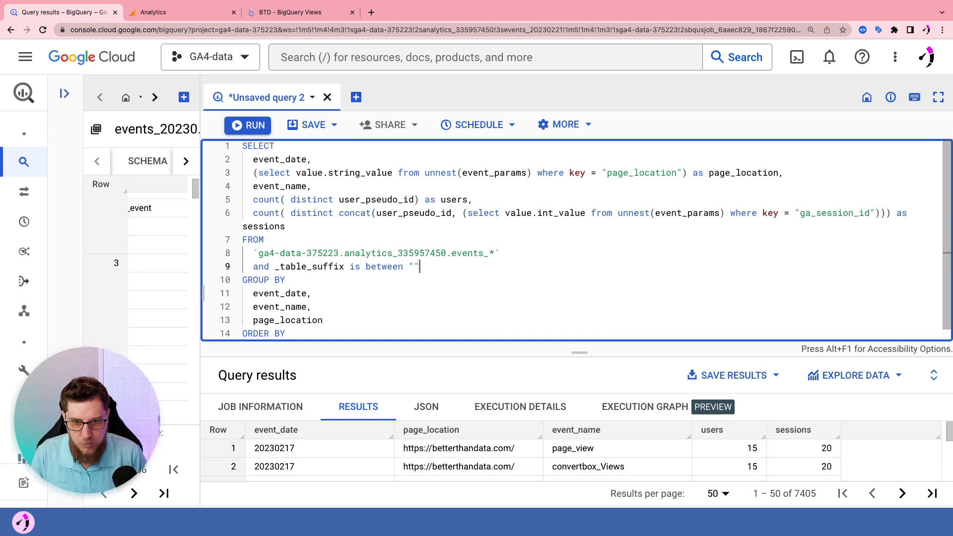
text(" and ")
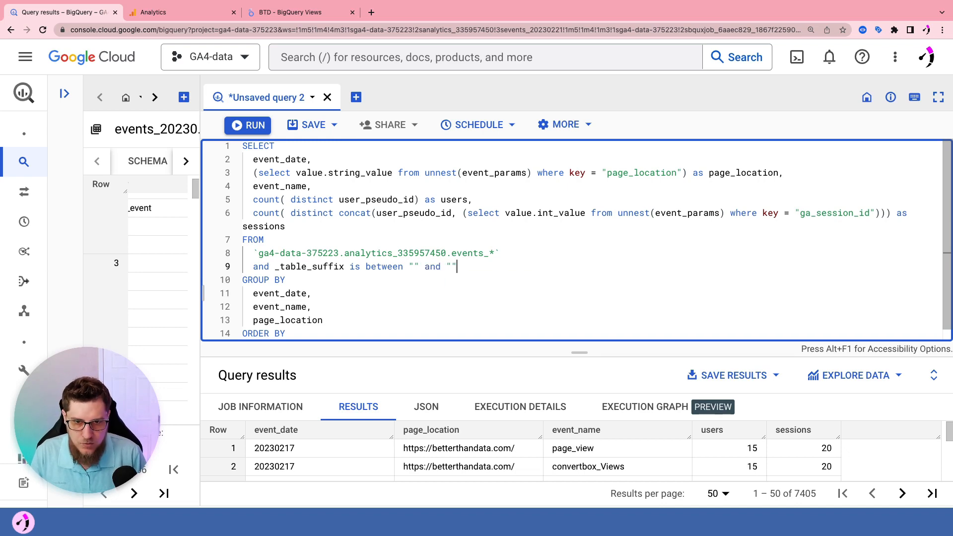
Step: Recheck the exploration's dates in Google Analytics and enter 20230216 as the first _table_suffix value in the BigQuery query
click(164, 12)
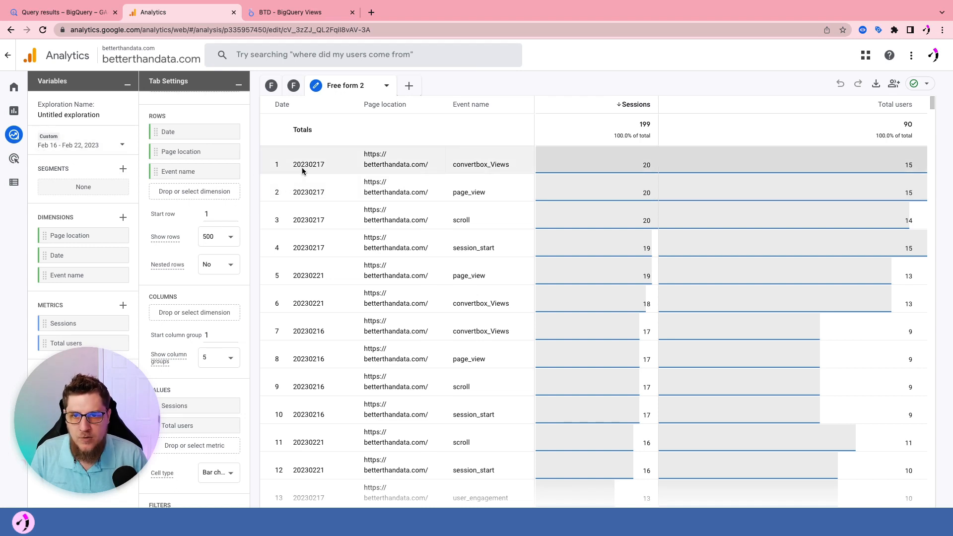
click(103, 18)
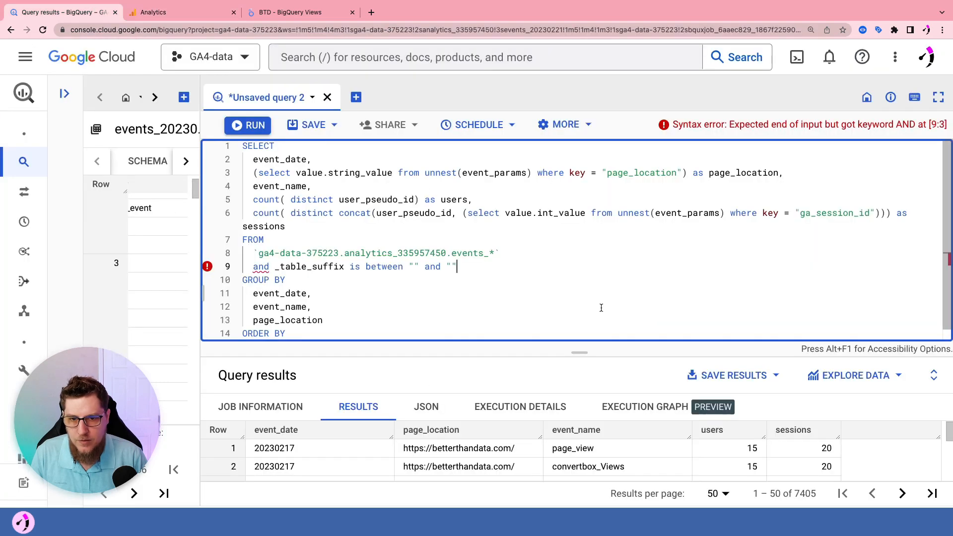
click(414, 267)
text(20230216)
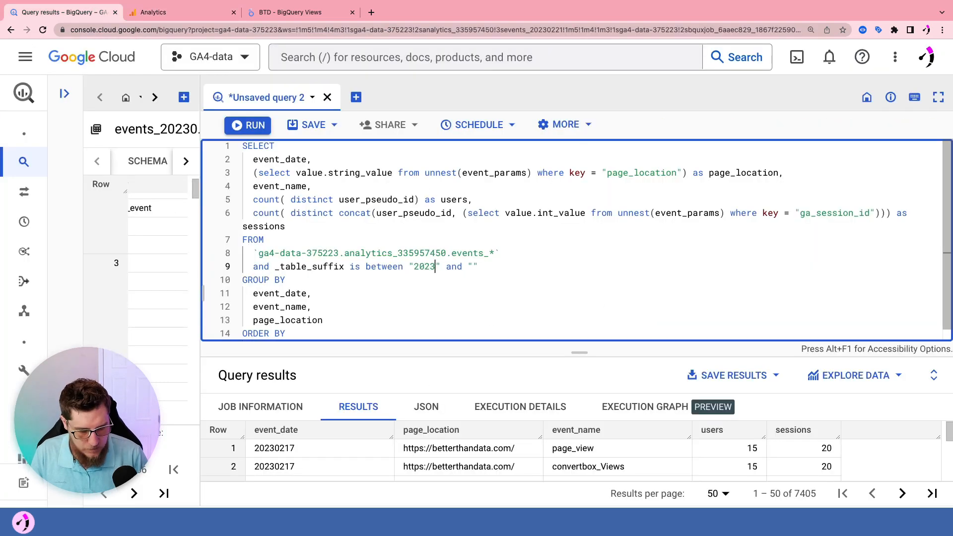
Step: Copy the start date into the second pair of quotes and change the copy to 20230222
key(shift+Left)
key(shift+Left)
key(shift+Left)
key(shift+Left)
key(shift+Left)
key(shift+Left)
key(shift+Left)
key(shift+Left)
key(super+c)
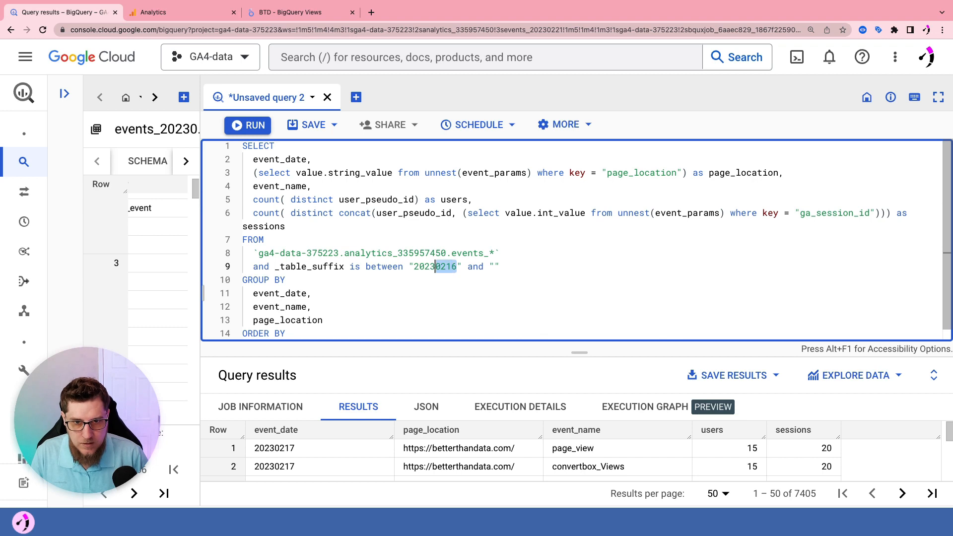
key(Right)
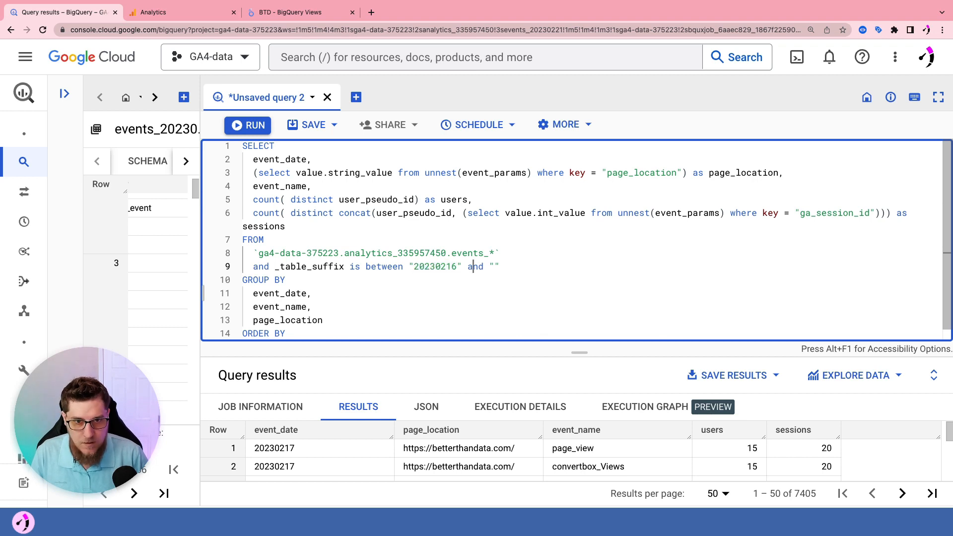
key(super+v)
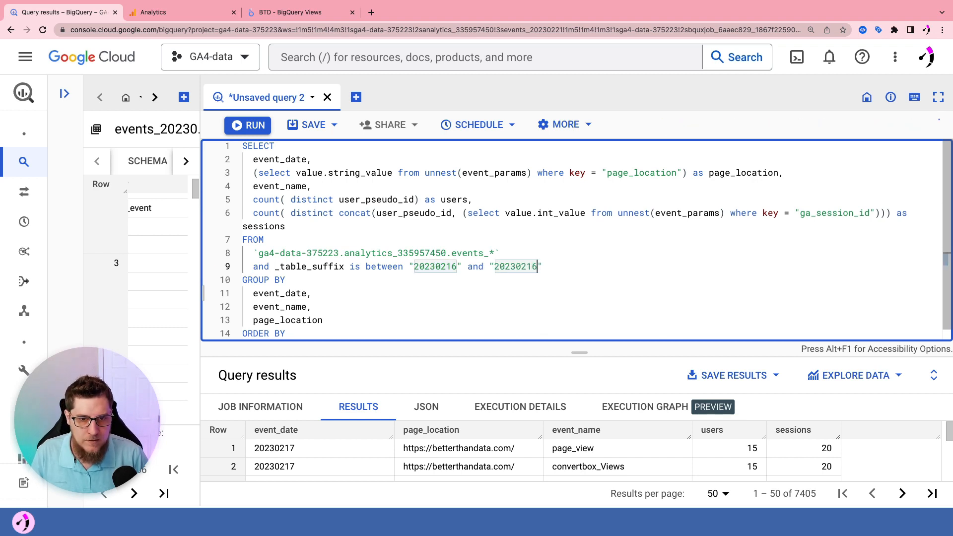
key(BackSpace)
key(BackSpace)
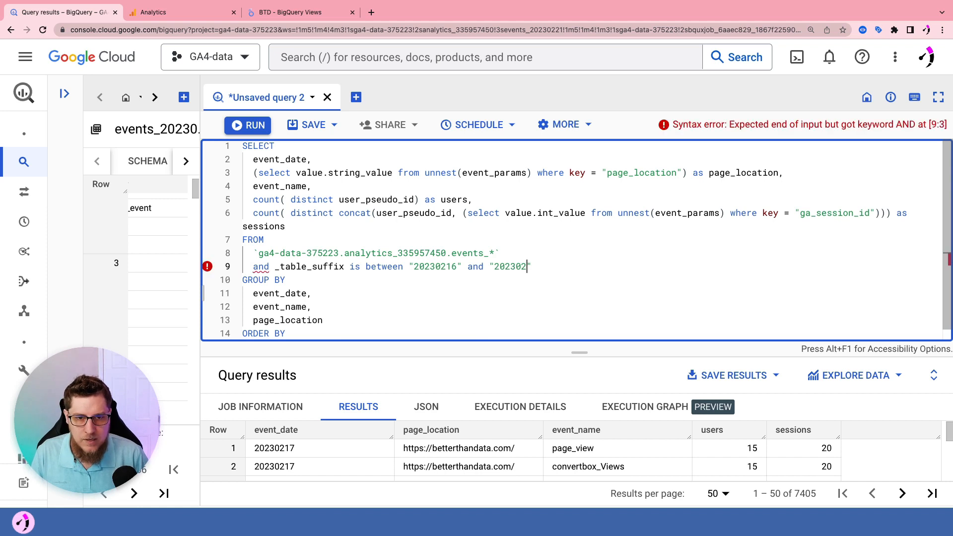
text(22)
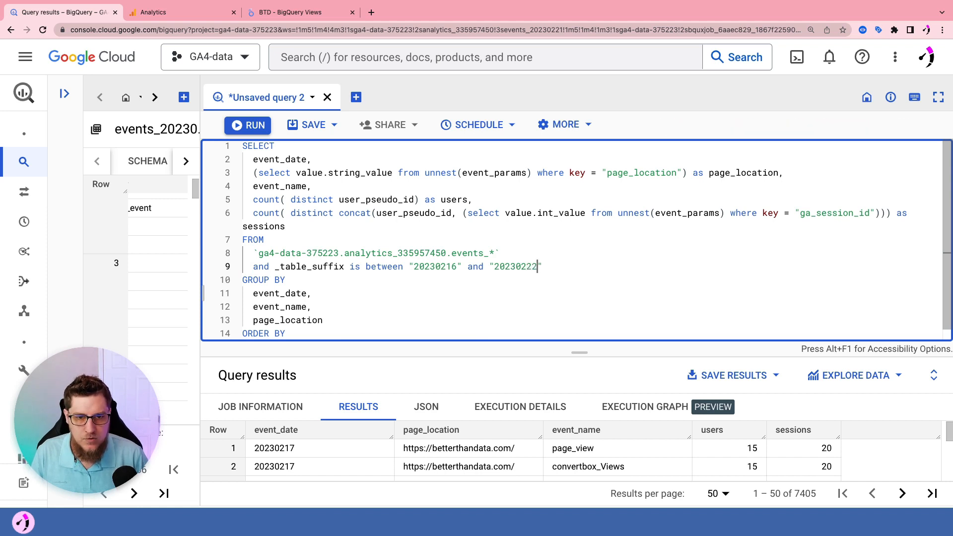
click(442, 292)
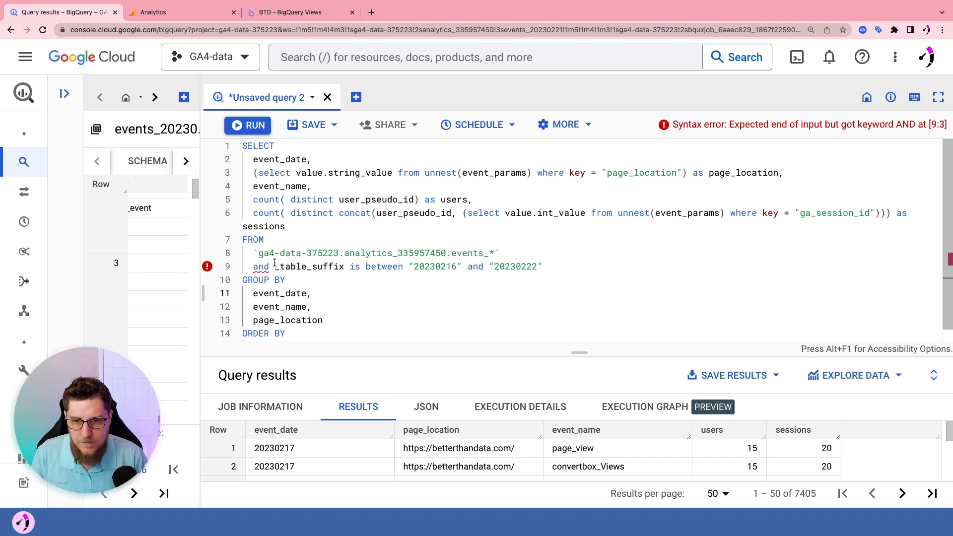
scroll(293, 267, down, 1)
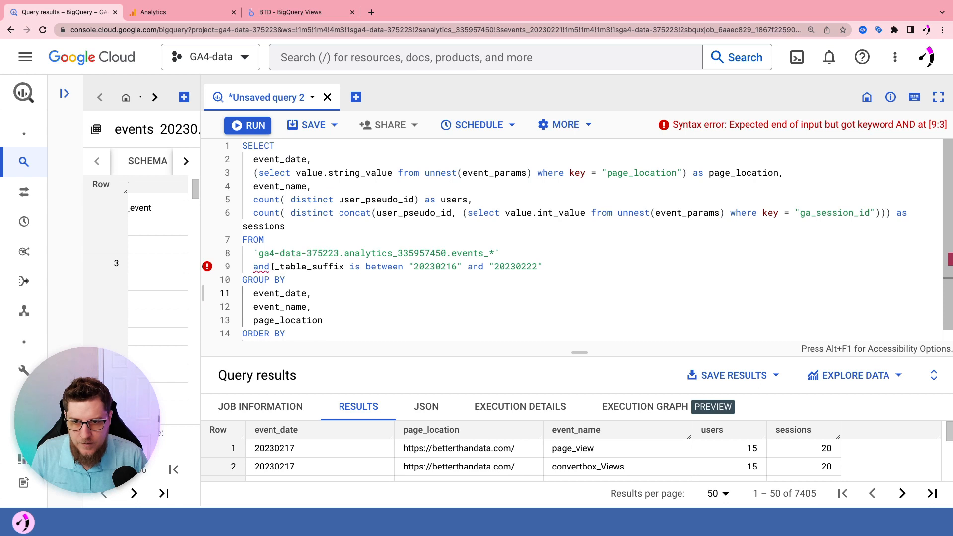
Step: Delete the leading and before the _table_suffix condition and cut the rest of the condition out of the query
double_click(260, 268)
key(BackSpace)
key(BackSpace)
key(BackSpace)
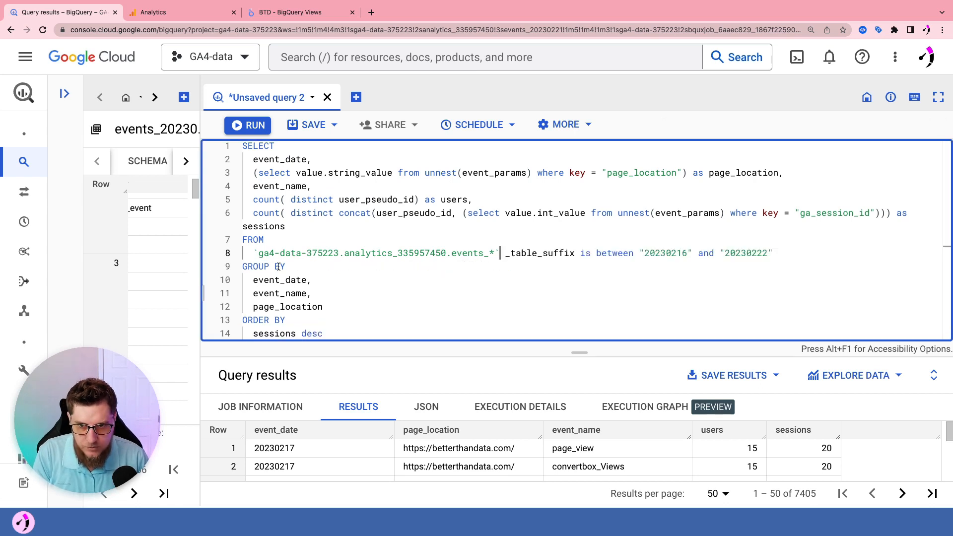
shift+click(775, 254)
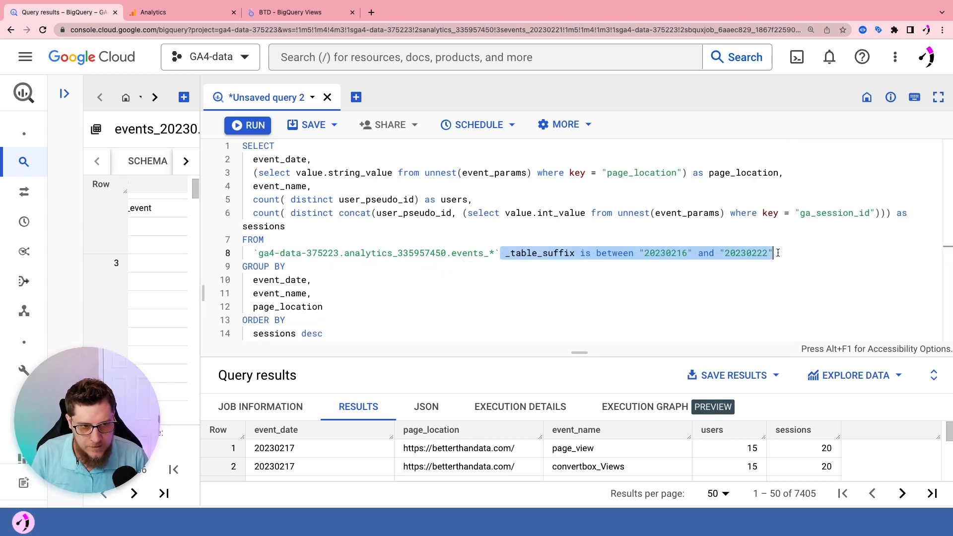
key(super+x)
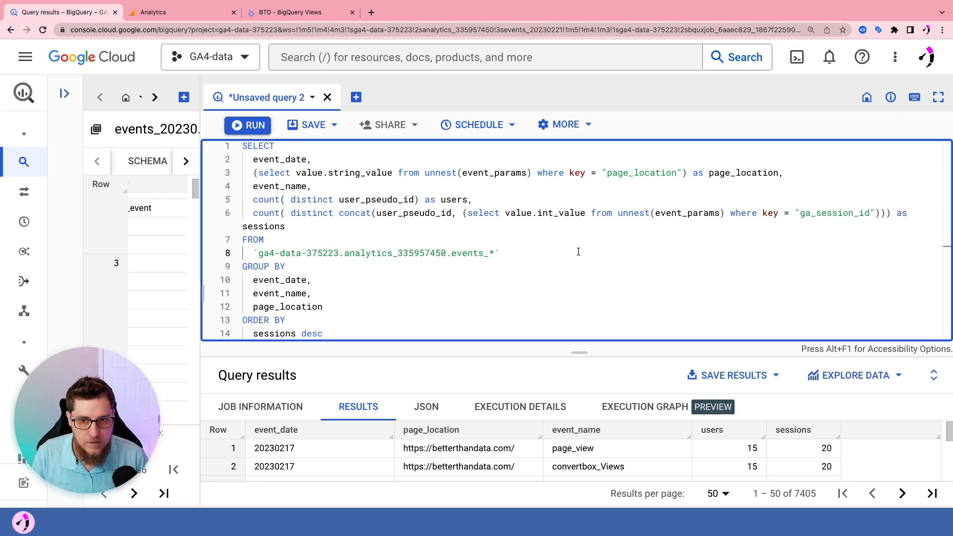
Step: Add a WHERE clause below the events_* table name and paste the cut _table_suffix condition on an indented line beneath it
key(Return)
text(wher)
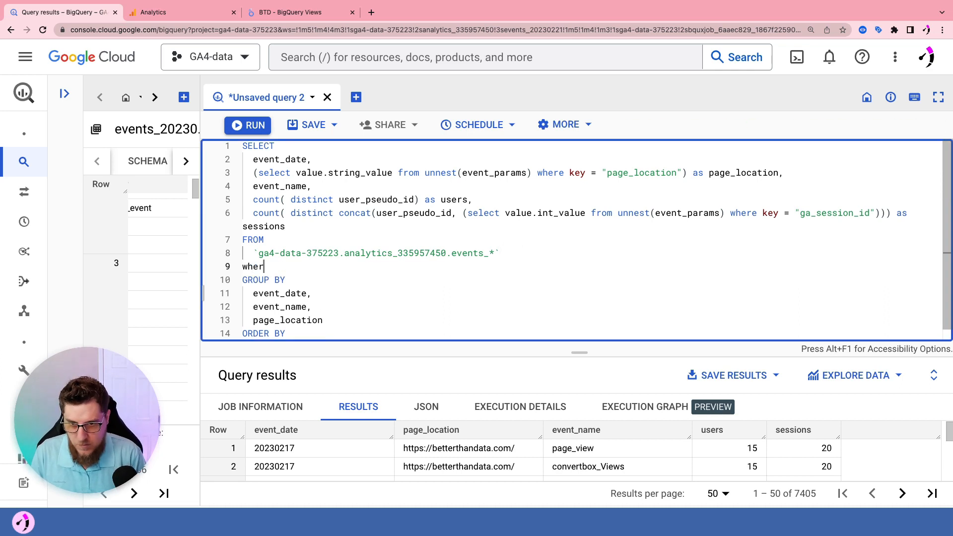
key(BackSpace)
key(BackSpace)
key(BackSpace)
key(BackSpace)
text(WHERE)
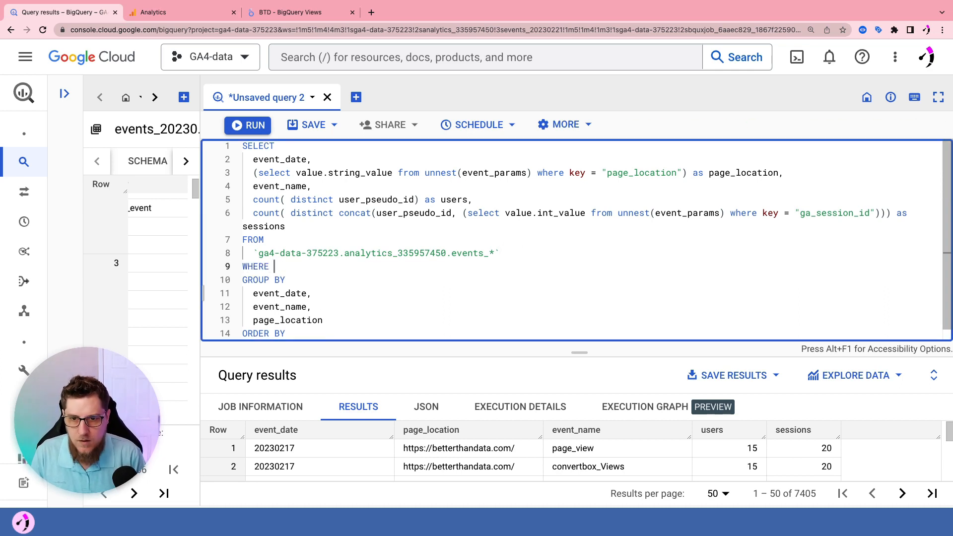
key(Return)
key(Tab)
key(super+v)
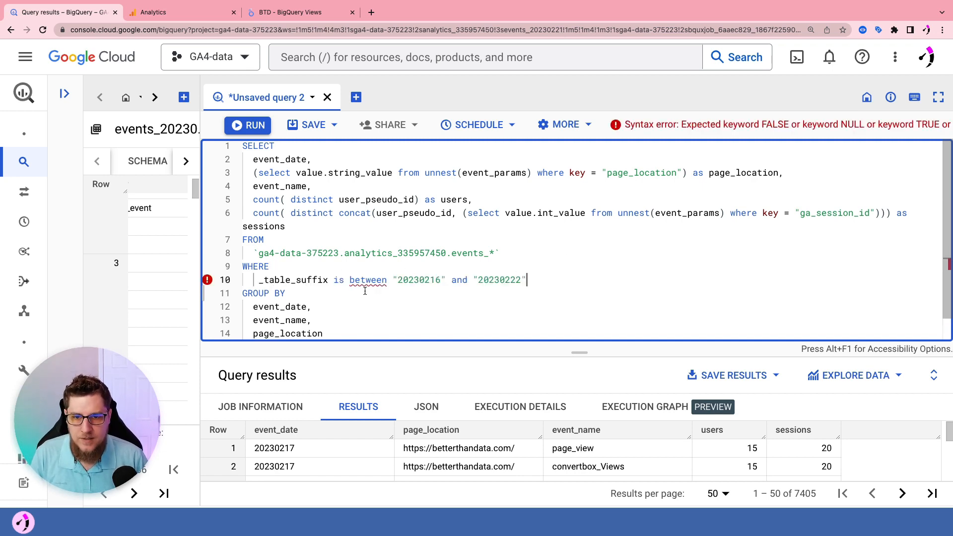
Step: Remove the word is and the surplus spaces from the _table_suffix condition so it reads _table_suffix between "20230216" and "20230222"
click(345, 281)
key(BackSpace)
key(BackSpace)
key(BackSpace)
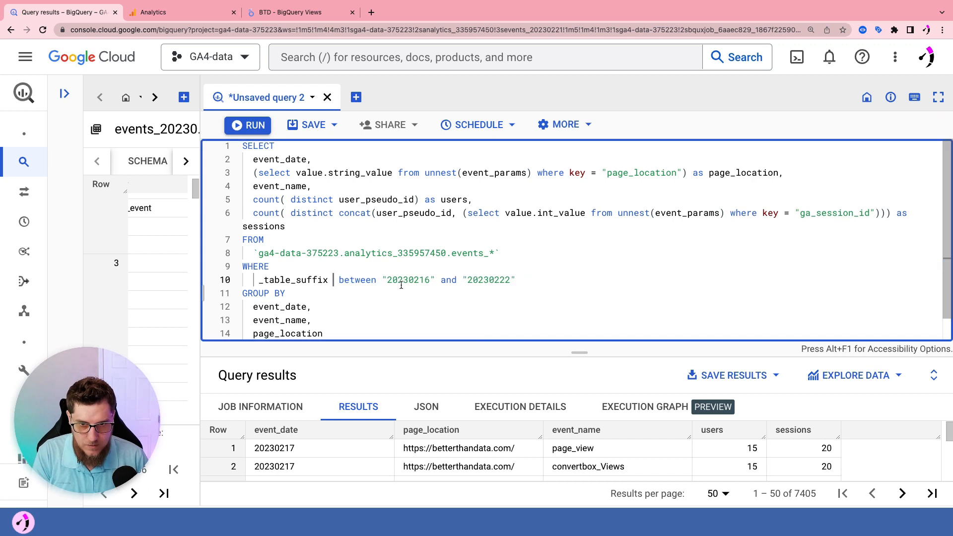
click(576, 276)
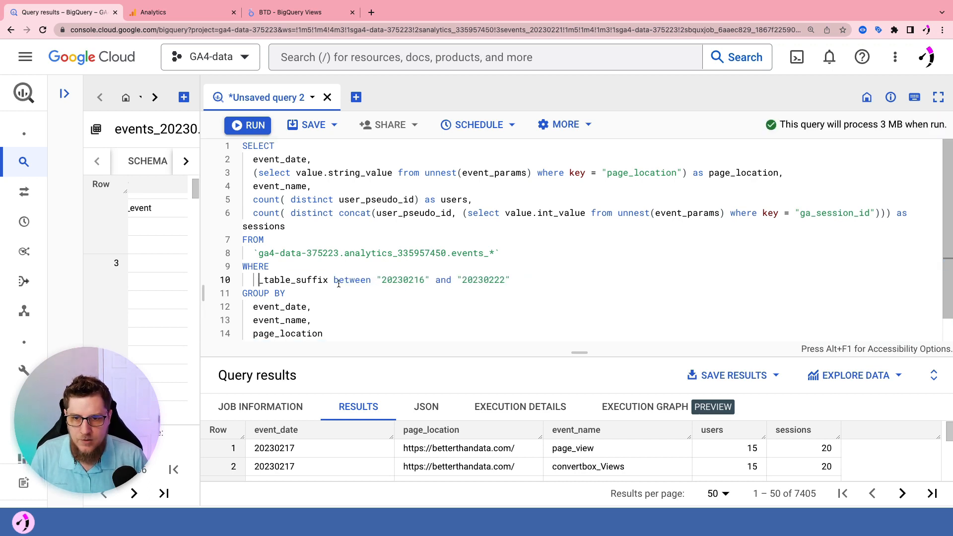
key(BackSpace)
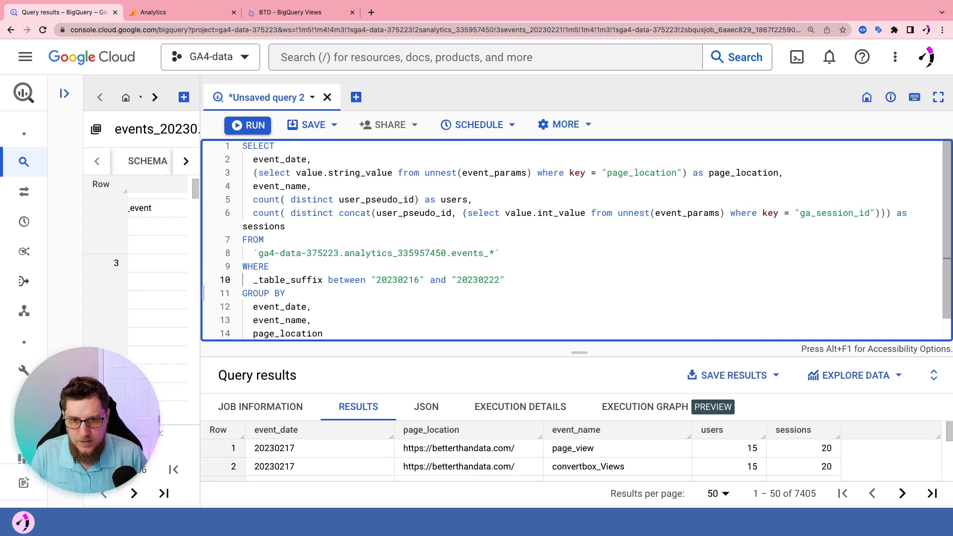
Step: Run the date-filtered query and enlarge the results area to show more rows
click(514, 271)
scroll(514, 271, down, 1)
click(261, 128)
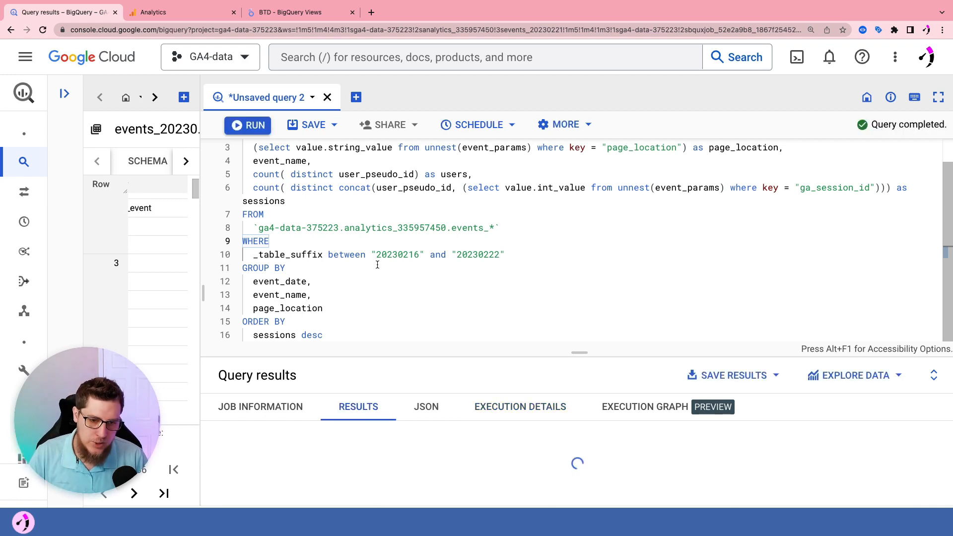
drag(585, 349, 558, 193)
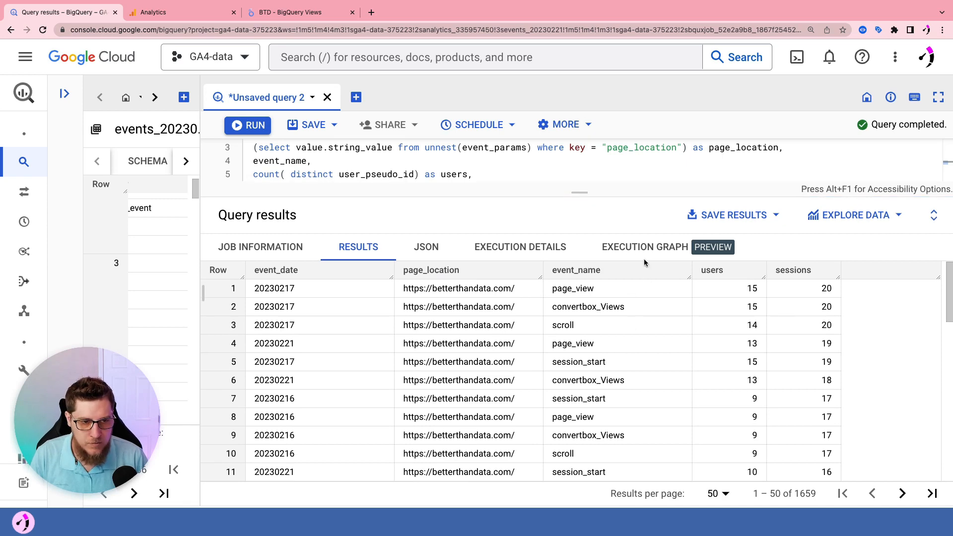
drag(585, 192, 616, 229)
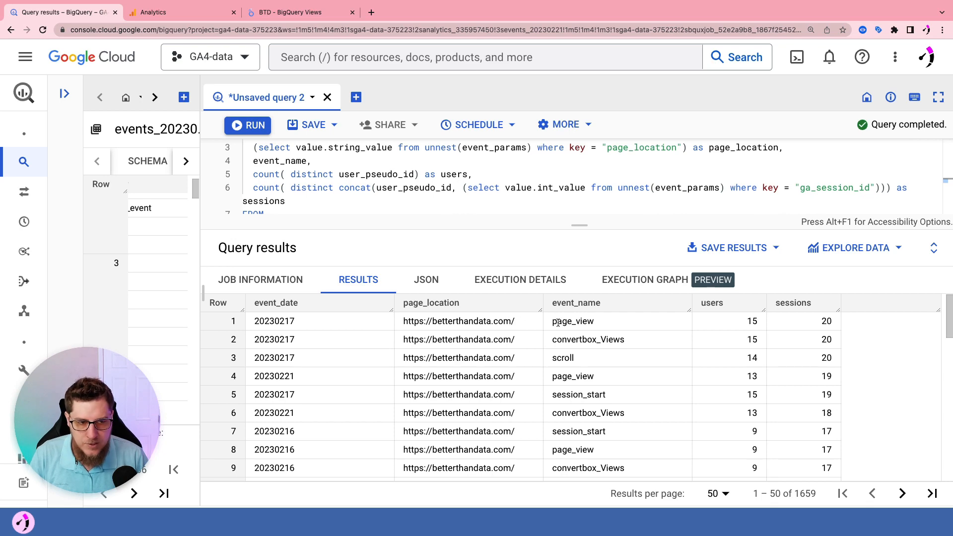
Step: Compare the dates, event names, sessions and users in the Google Analytics exploration with the BigQuery results
click(216, 18)
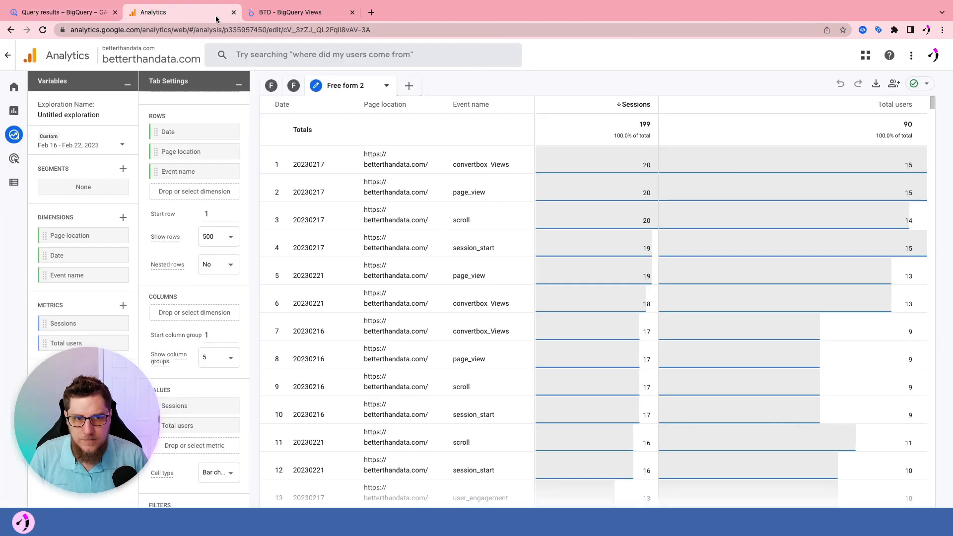
drag(305, 165, 326, 166)
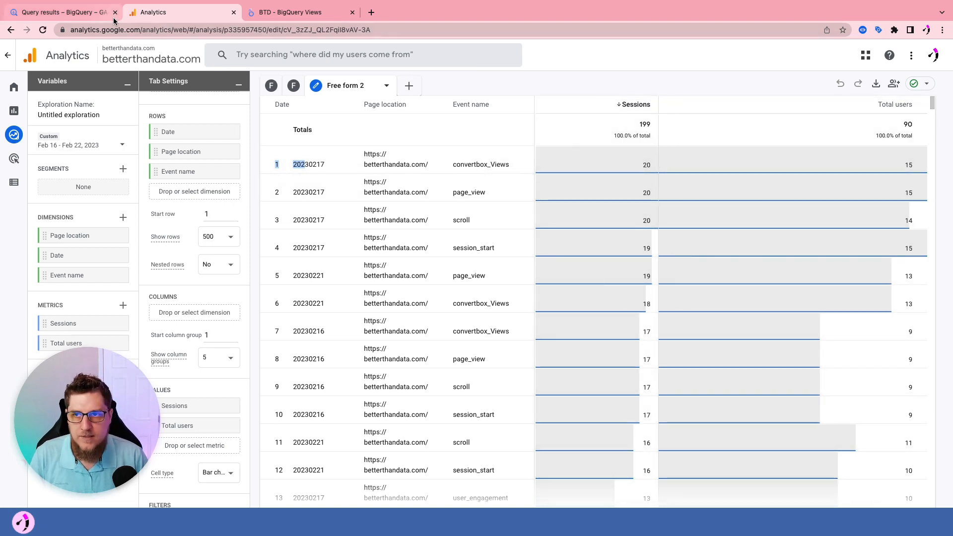
click(65, 11)
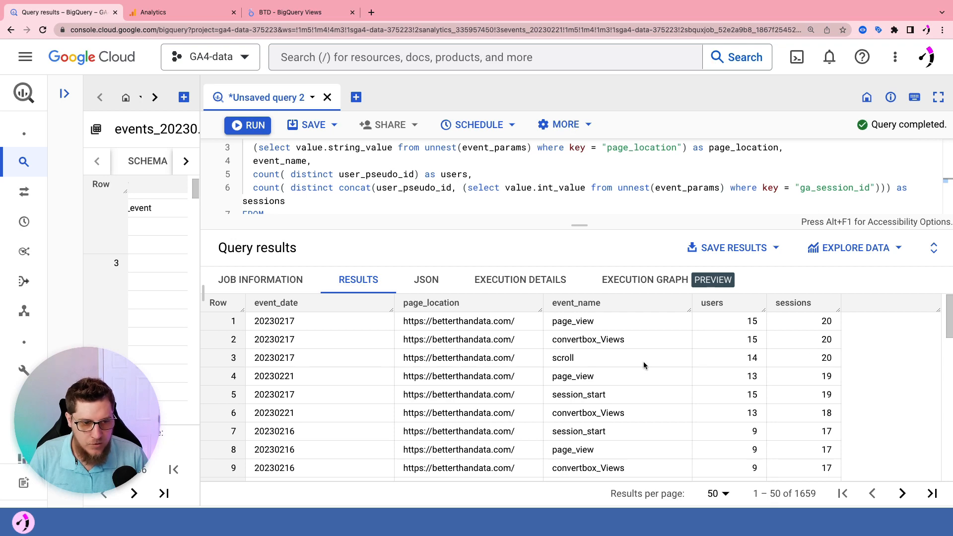
click(184, 11)
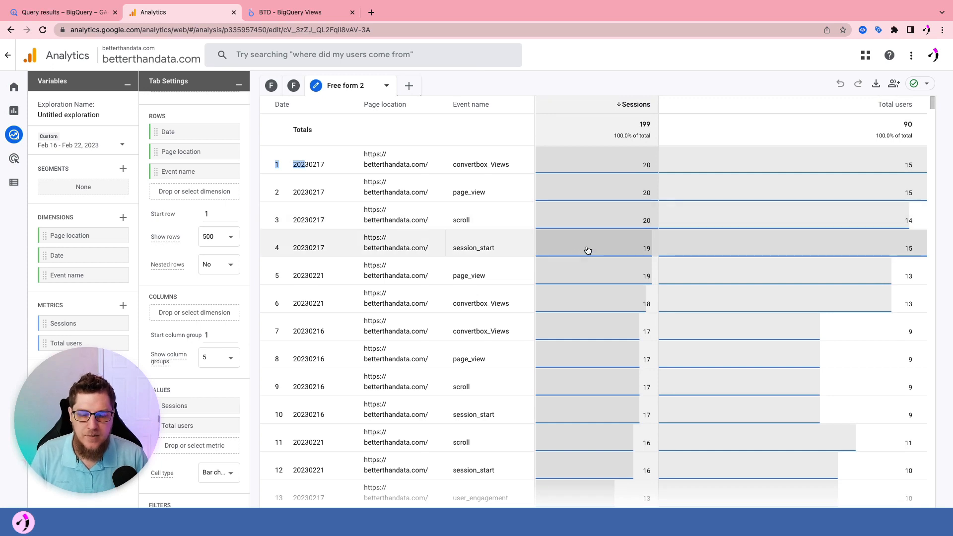
click(335, 168)
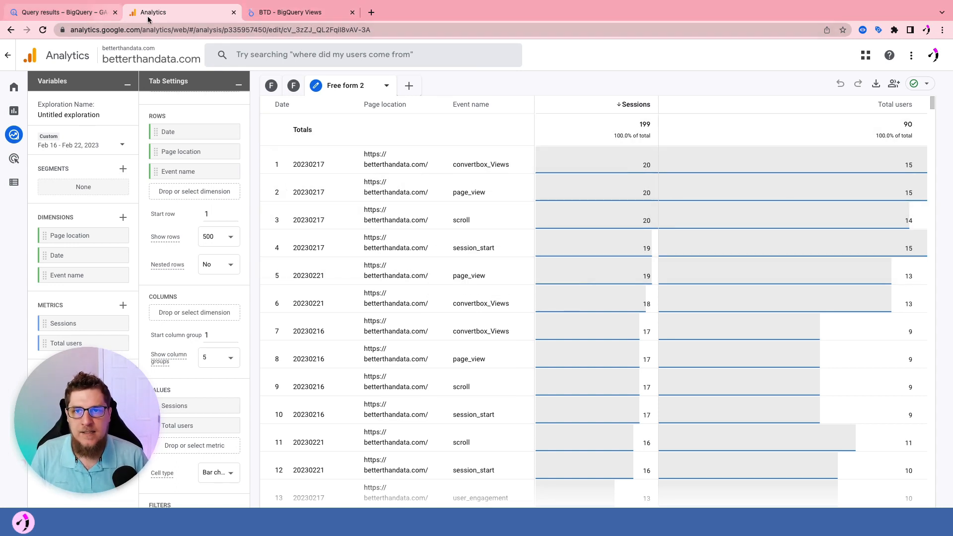
Step: Look at the BTD - BigQuery Views report in Looker Studio and return to BigQuery with more of the query visible
click(315, 18)
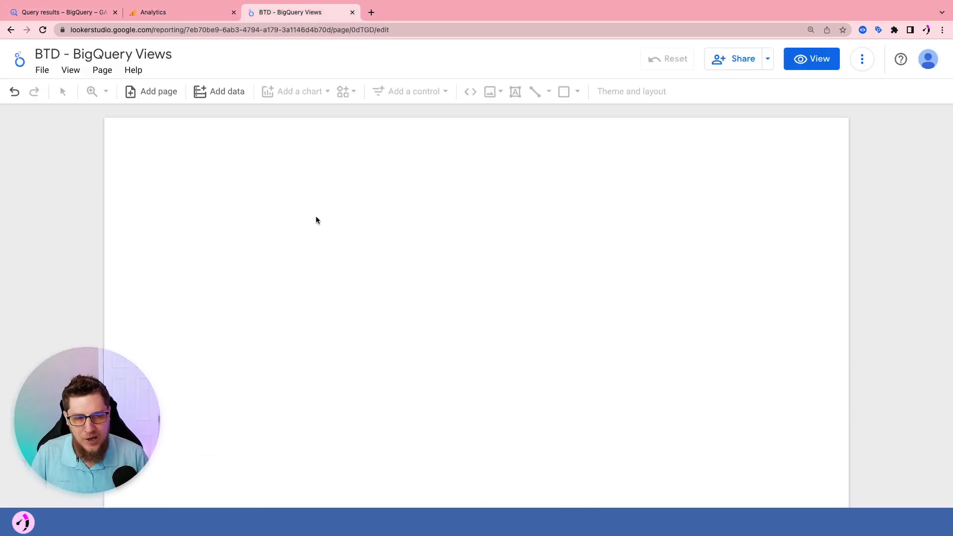
click(69, 12)
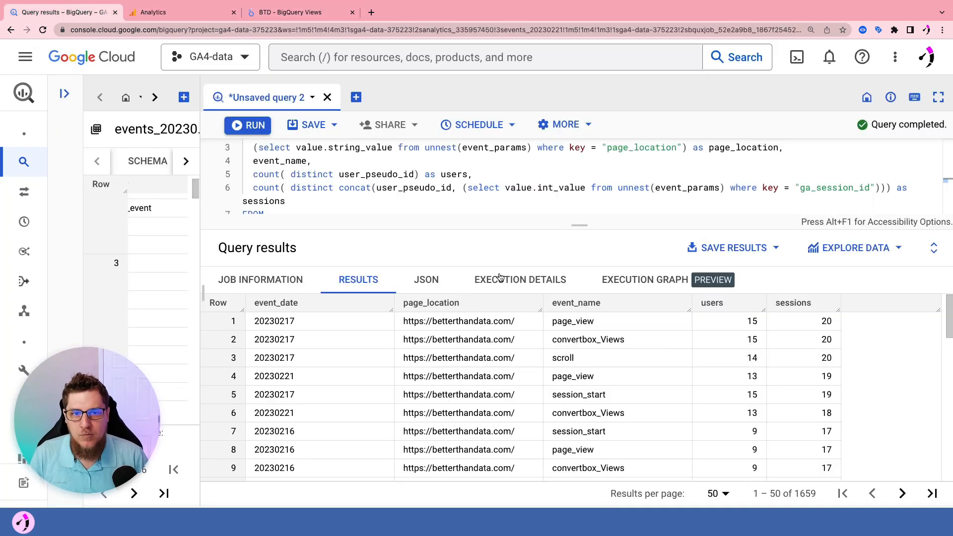
drag(579, 225, 579, 272)
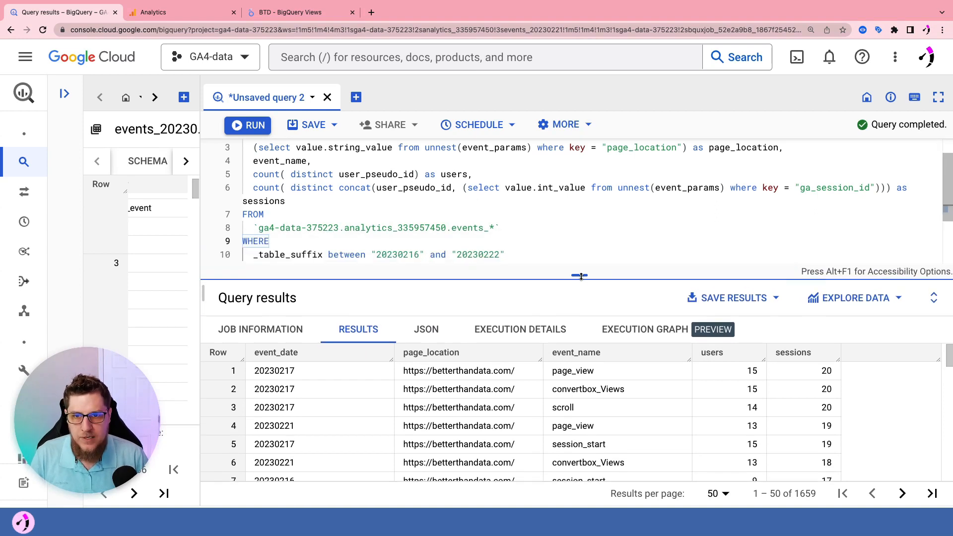
Step: Start saving the query as a view and choose analytics_335957450 as its destination dataset
click(320, 131)
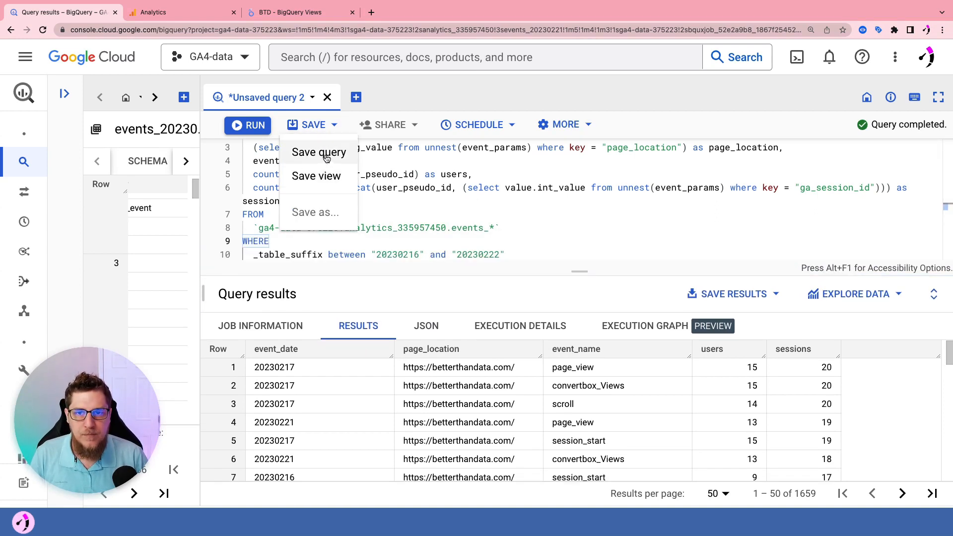
click(331, 180)
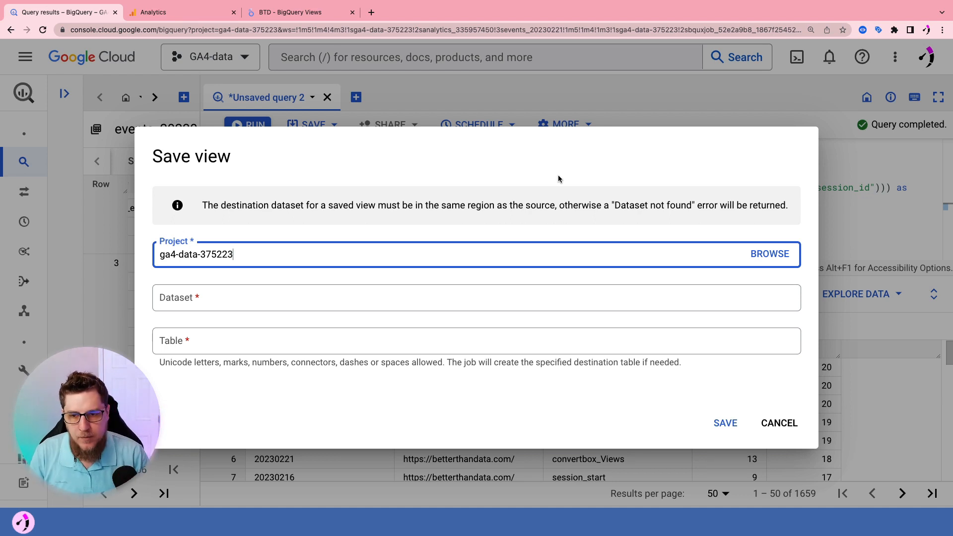
click(244, 300)
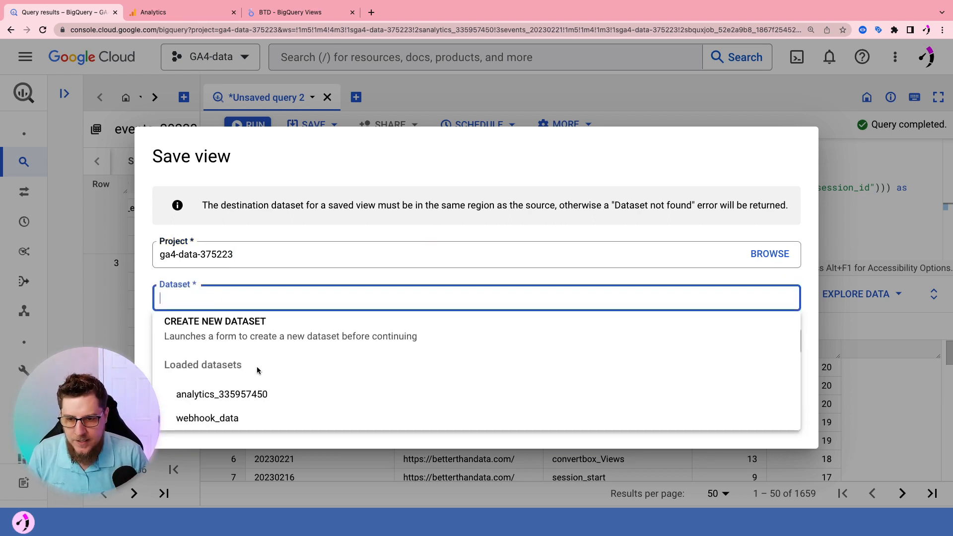
click(207, 396)
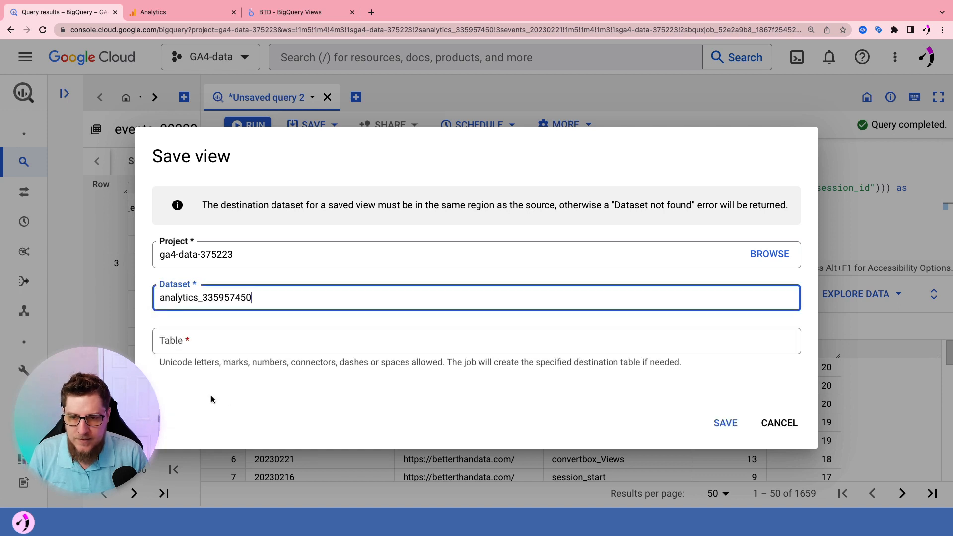
Step: Name the view's table events_by_date_location_test and save the view
click(216, 344)
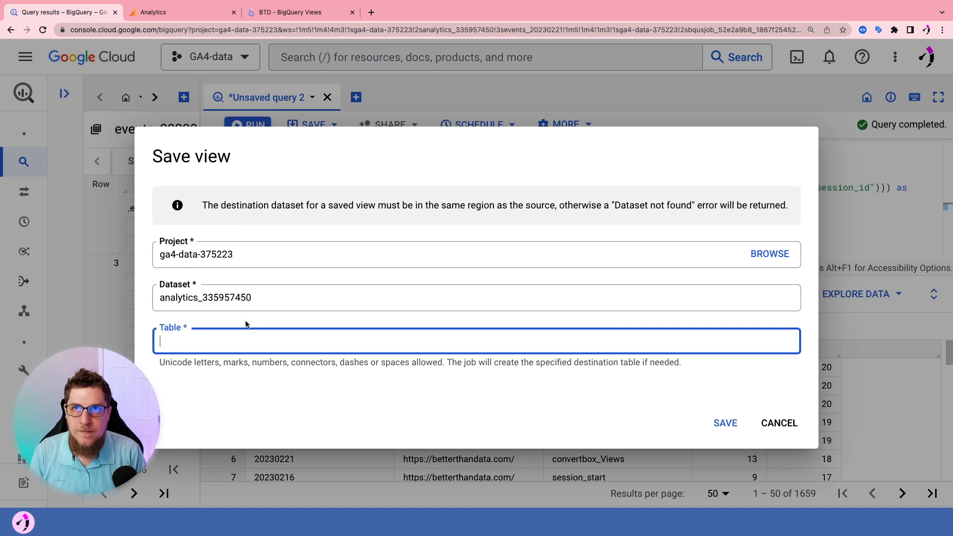
text(events_)
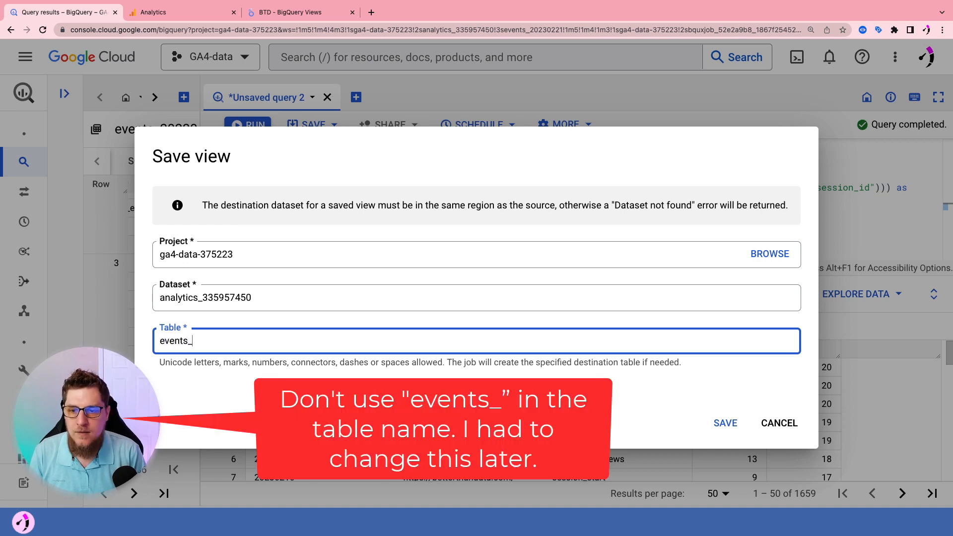
text(by)
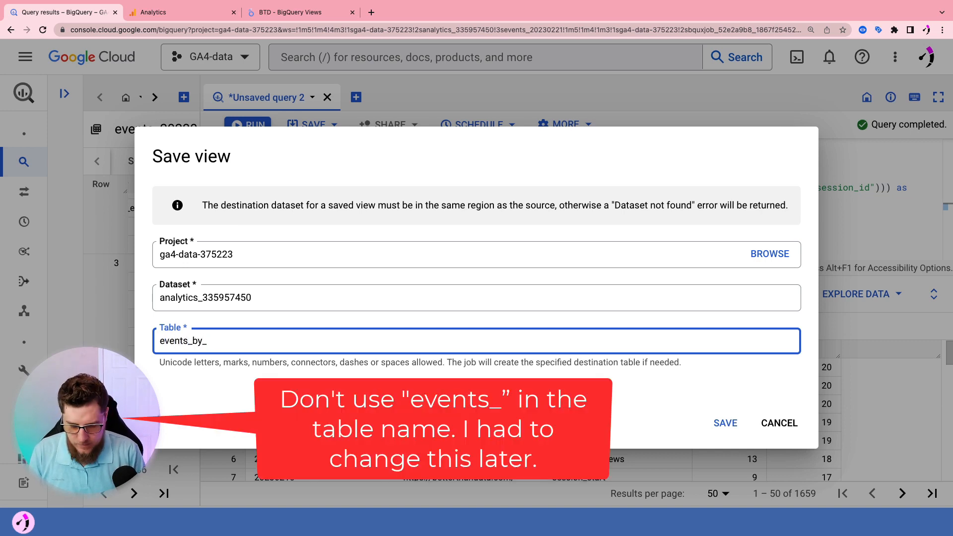
text(_date_)
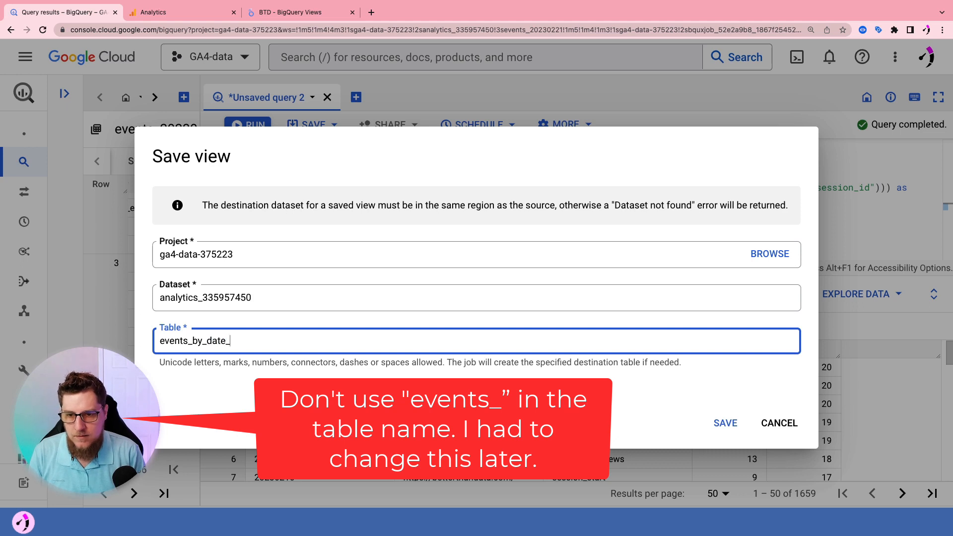
text(location)
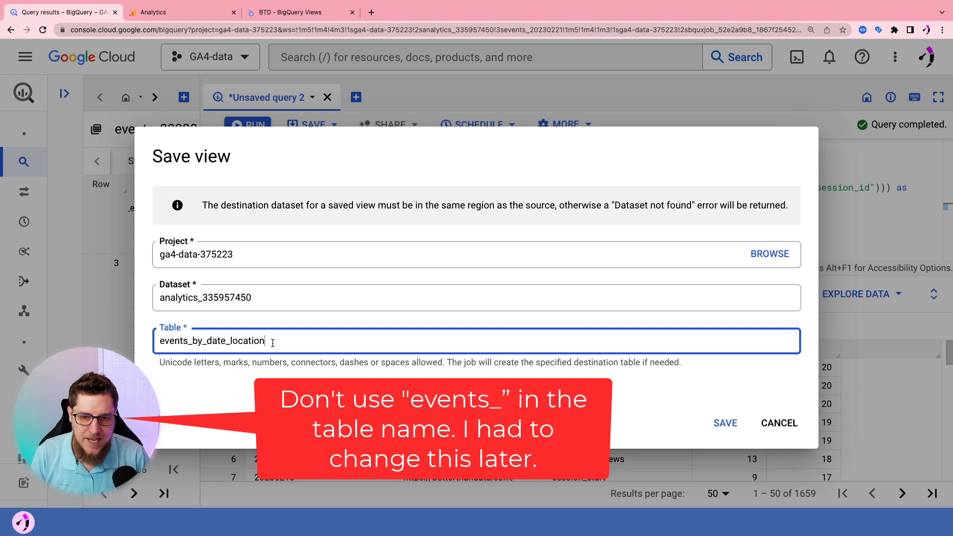
text(_test)
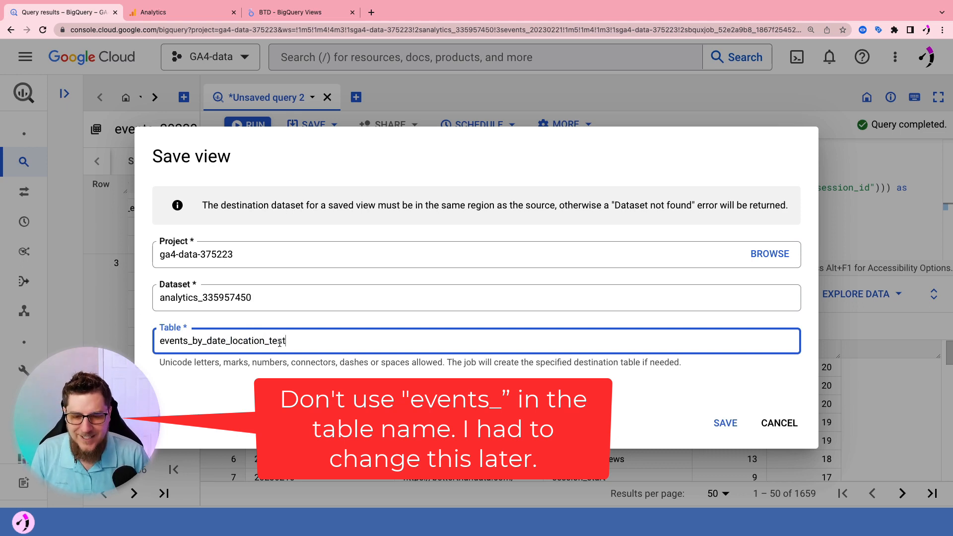
click(725, 422)
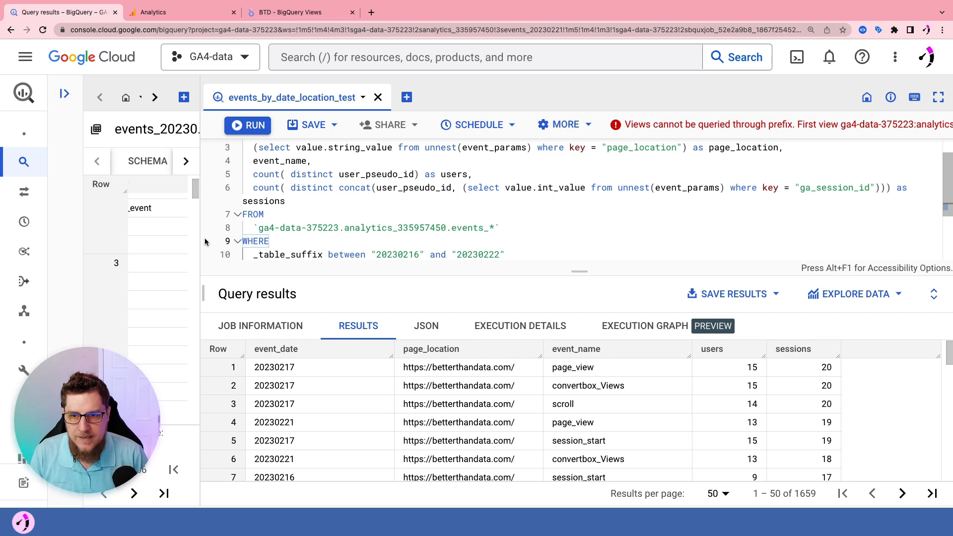
Step: Show the Explorer, select the entire query text and reload the BigQuery page to refresh the resource list
drag(205, 242, 401, 239)
mouse_move(25, 148)
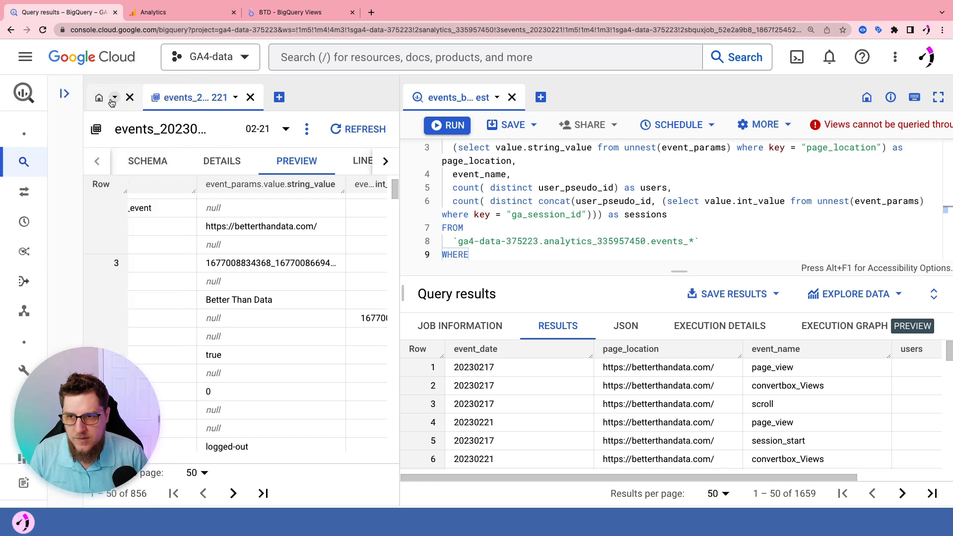
click(64, 93)
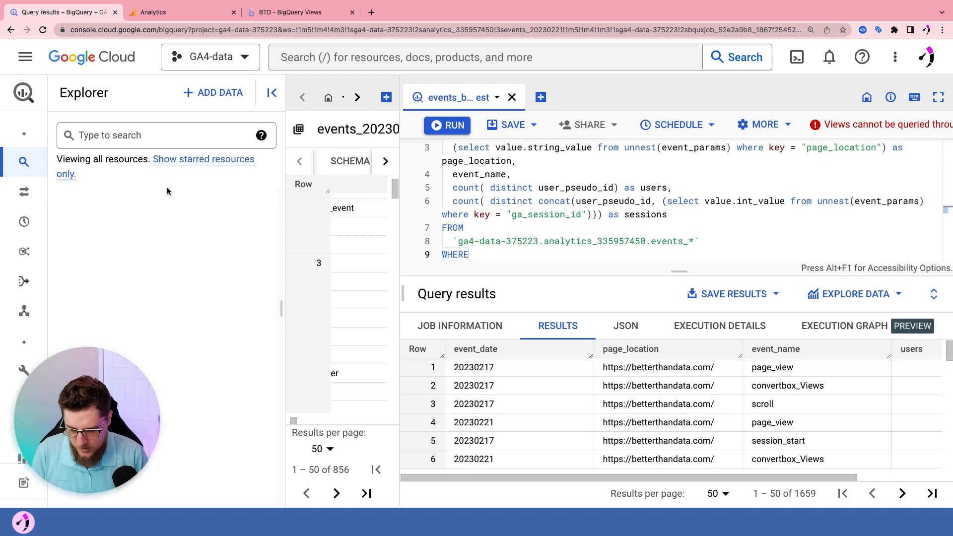
click(560, 202)
key(super+a)
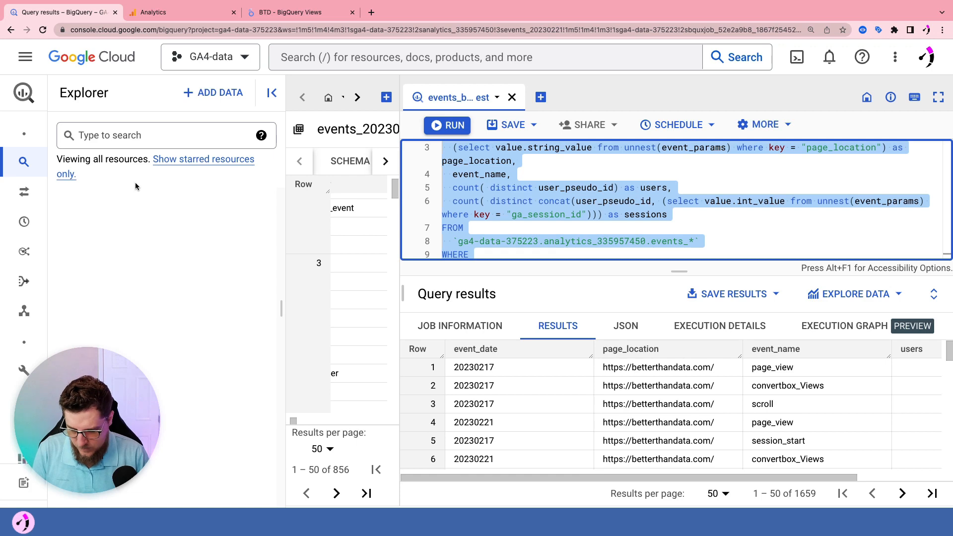
key(super+r)
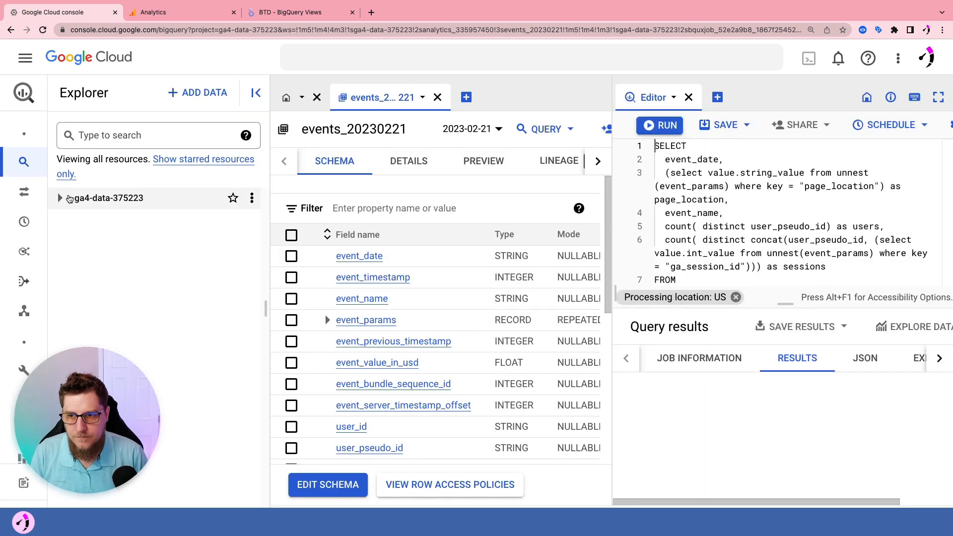
Step: Expand the ga4-data-375223 project and its analytics_335957450 dataset, widen the Explorer, and open the events_by_date_location_test view
click(60, 199)
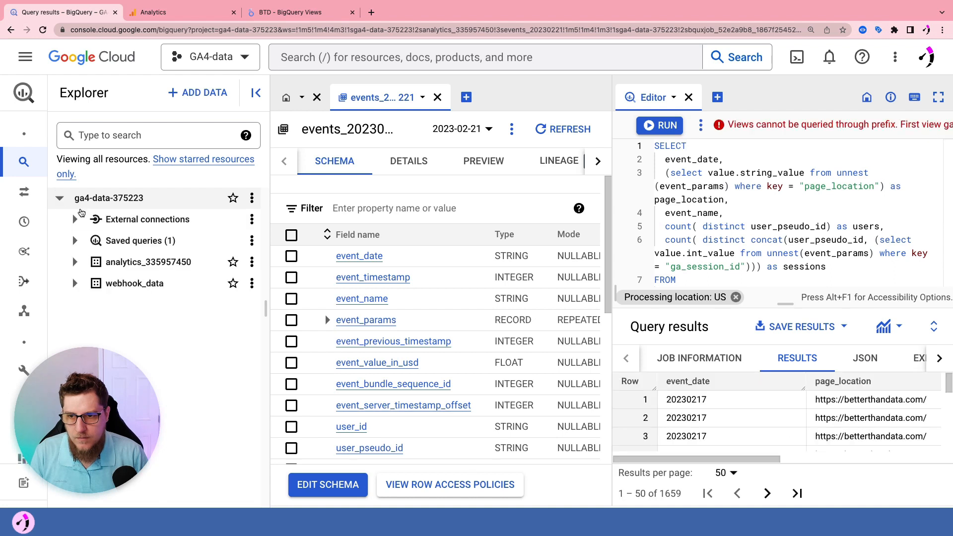
click(75, 262)
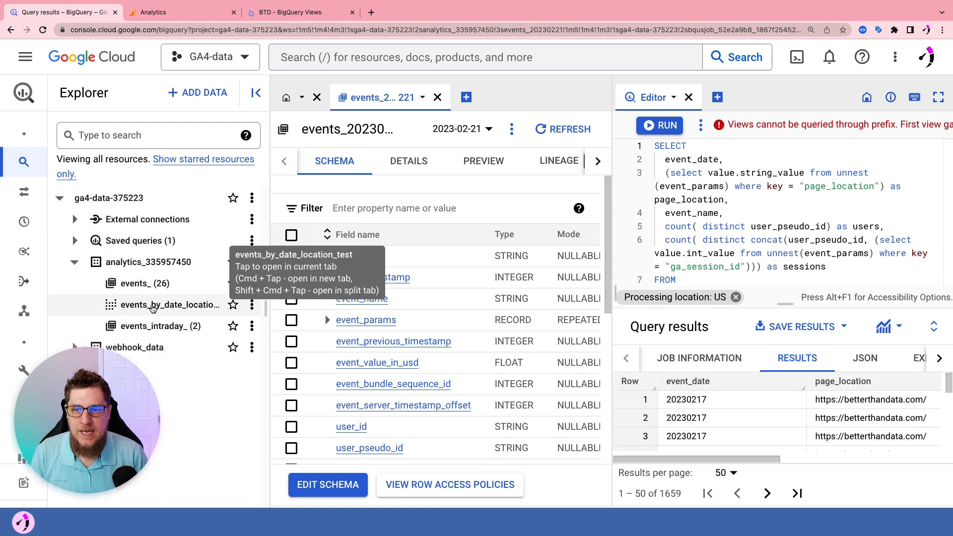
drag(265, 310, 337, 311)
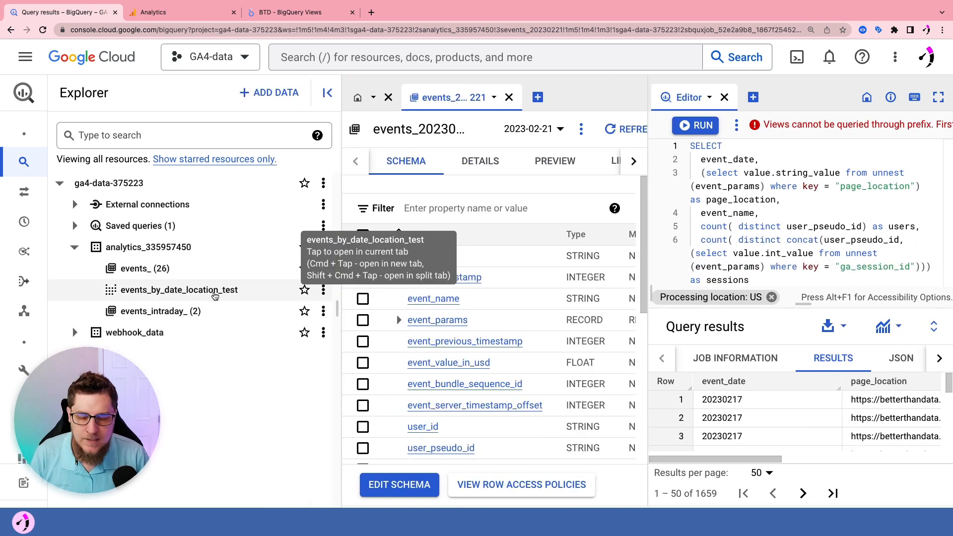
click(215, 296)
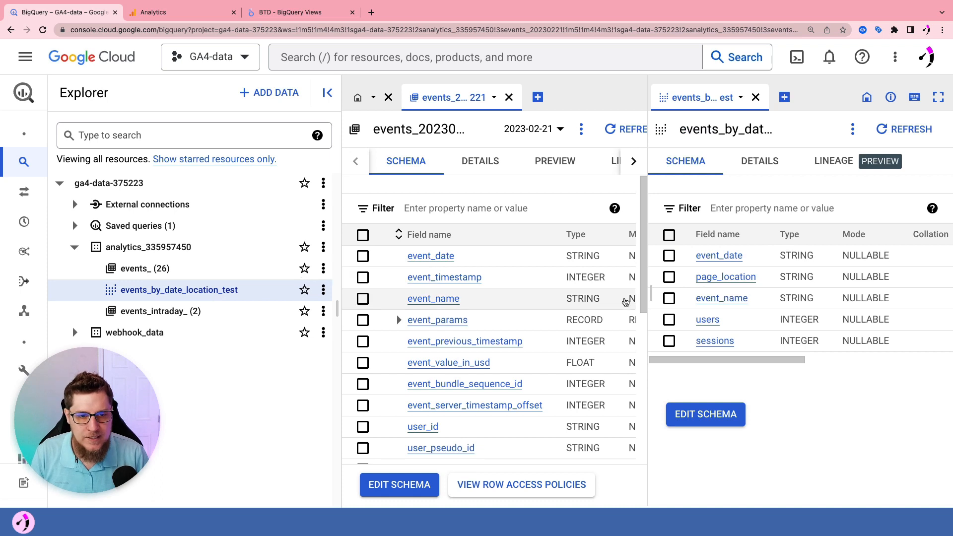
Step: Examine the events_by_date_location_test view's details, underlying query and schema with more room for its pane
drag(648, 298, 516, 297)
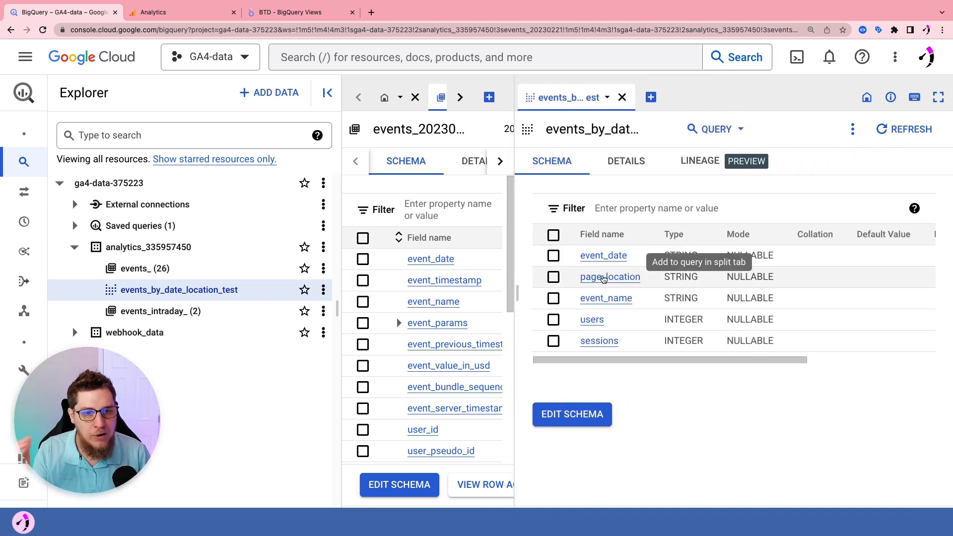
click(632, 169)
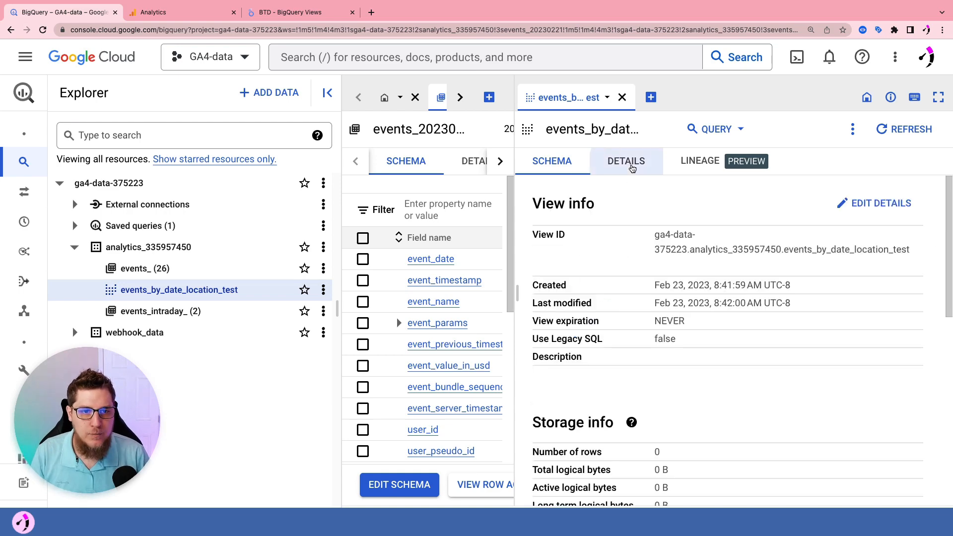
scroll(653, 336, down, 10)
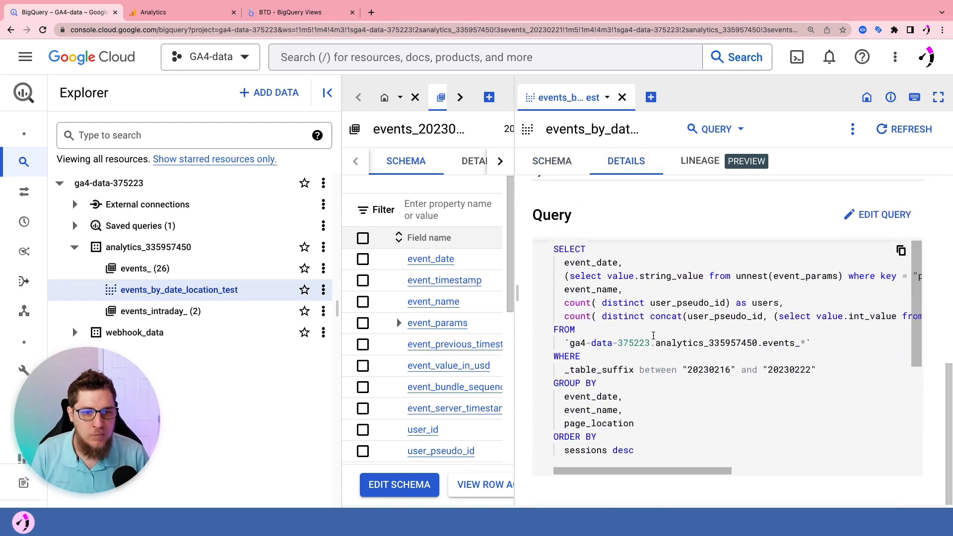
scroll(653, 336, down, 5)
scroll(606, 351, up, 5)
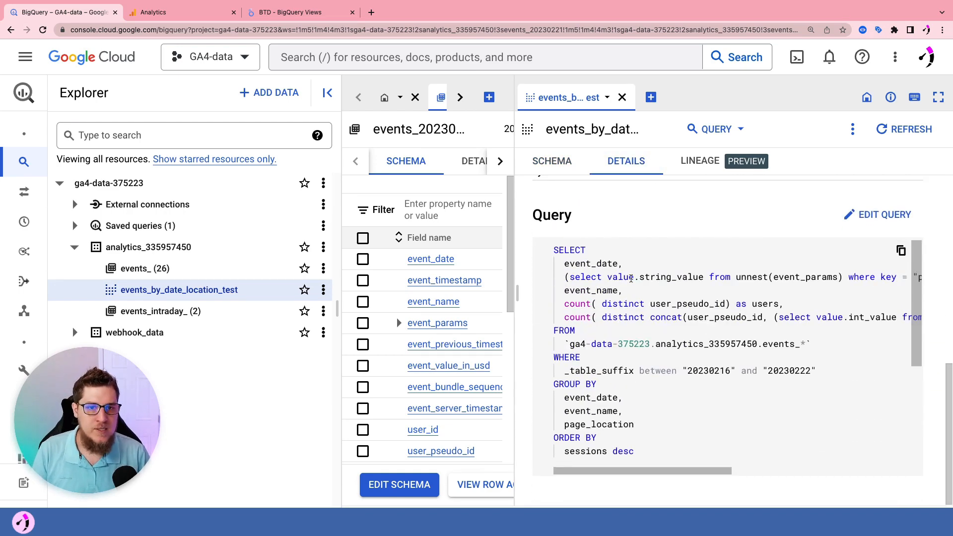
click(555, 162)
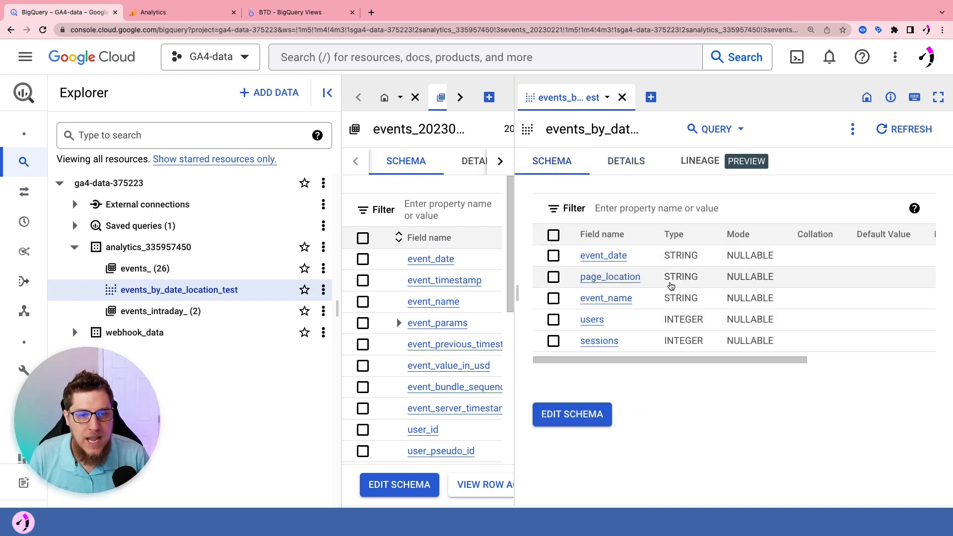
drag(516, 298, 504, 298)
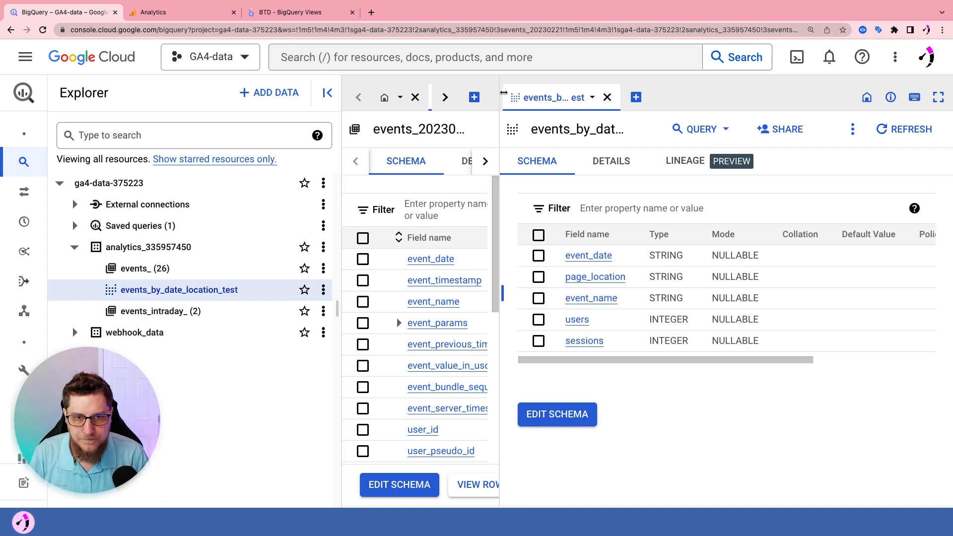
Step: Move the view's tab out of the split pane, narrow the Explorer, and compare its schema with that of events_20230221
click(591, 99)
click(626, 119)
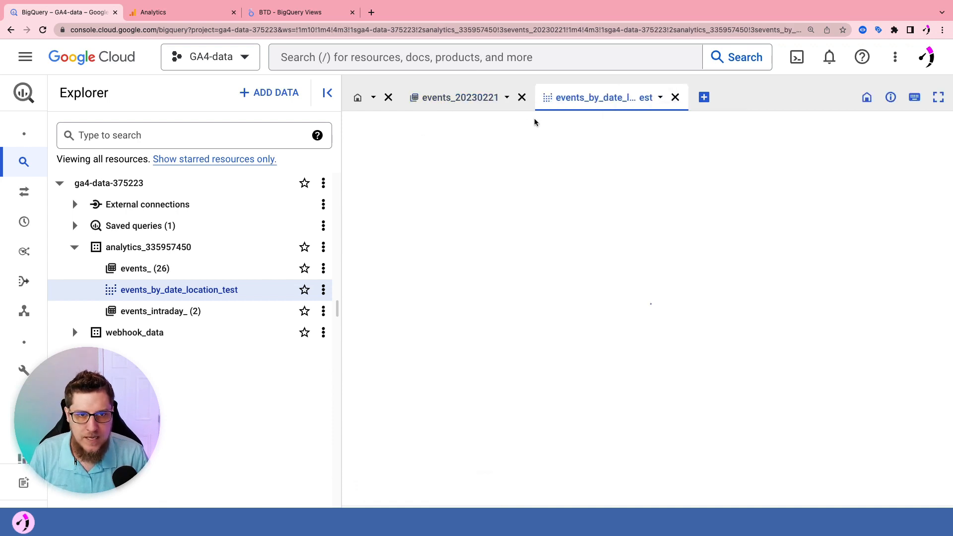
drag(344, 306, 256, 305)
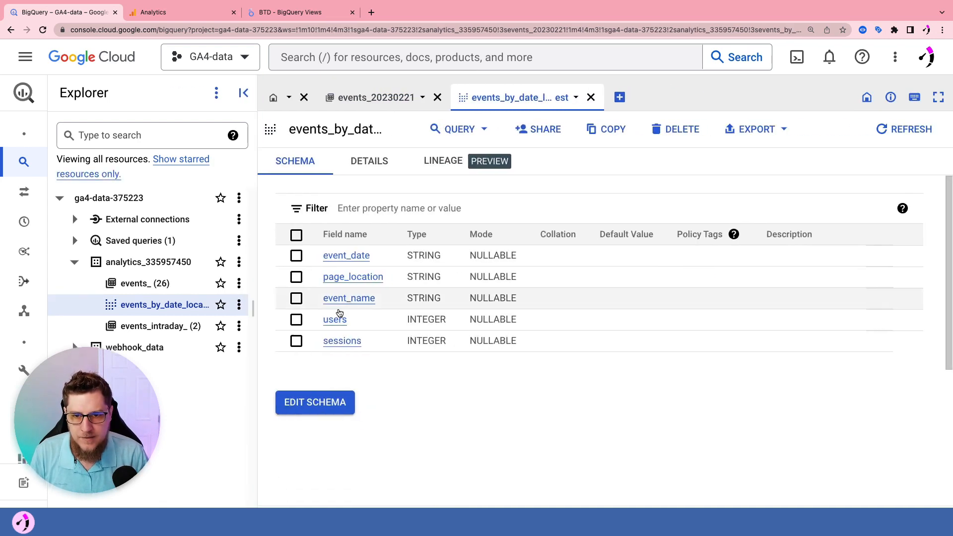
click(370, 101)
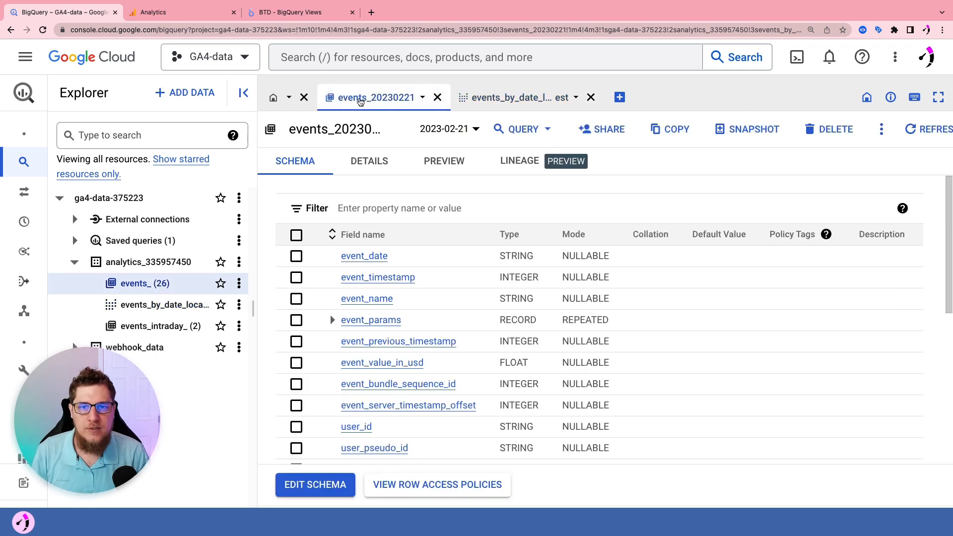
click(477, 99)
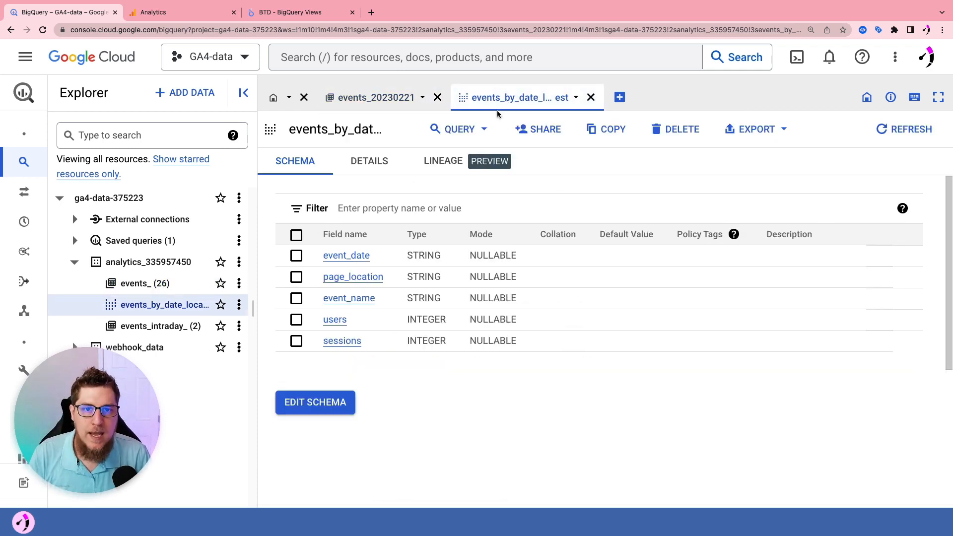
Step: Switch to the Looker Studio report and add the BigQuery table events_by_date_location_test from analytics_335957450 as its data source
click(291, 12)
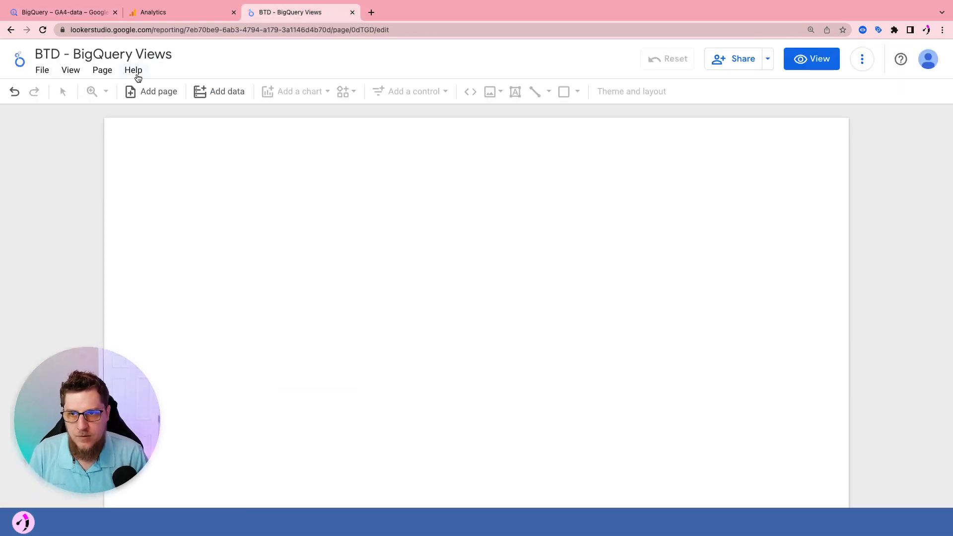
click(817, 59)
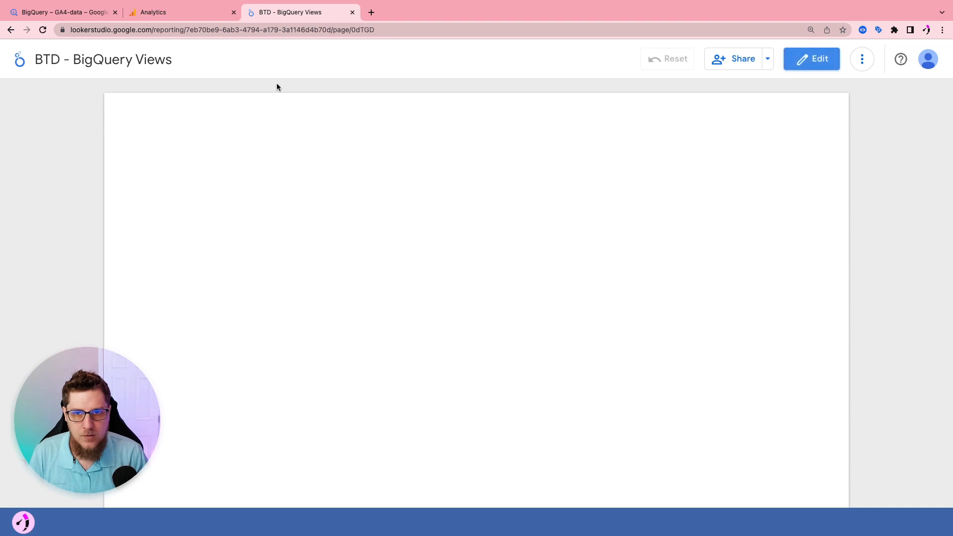
click(825, 70)
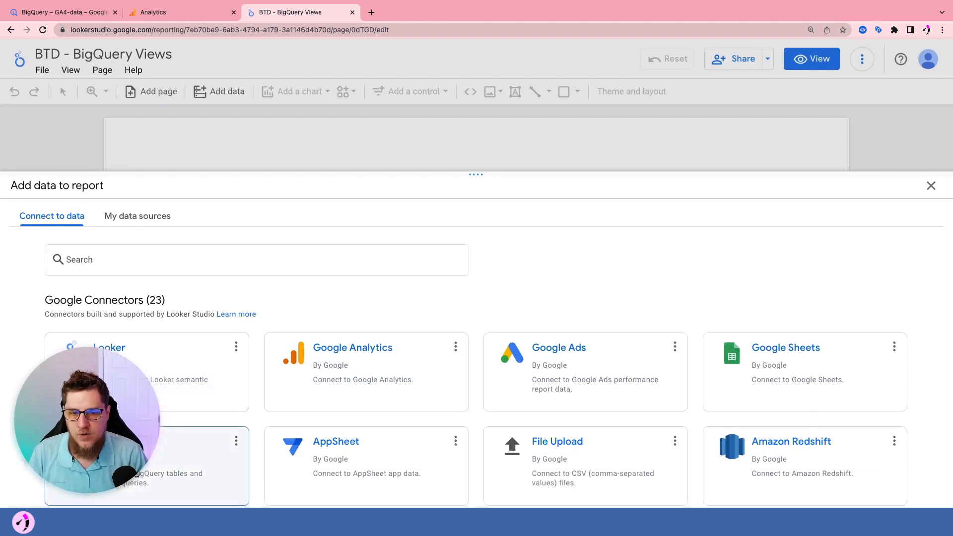
click(196, 444)
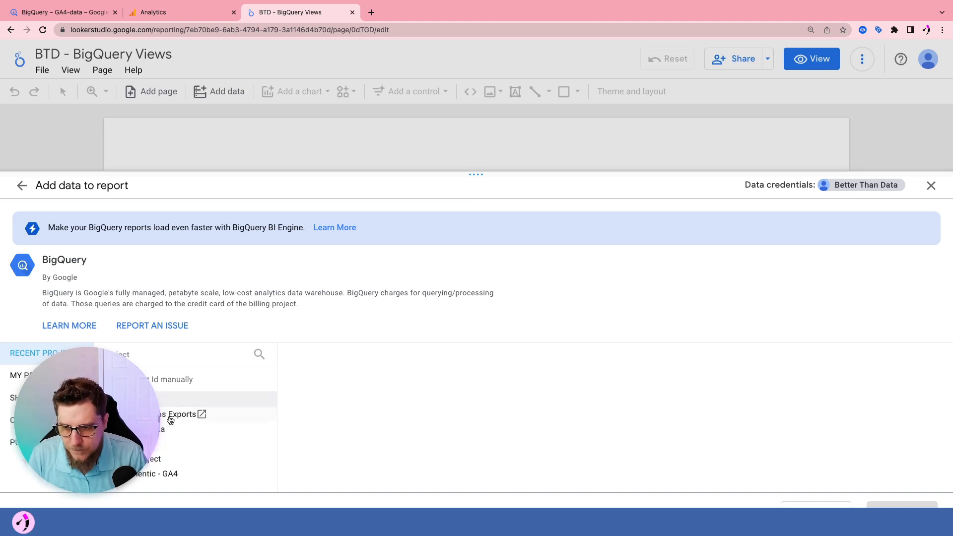
click(184, 430)
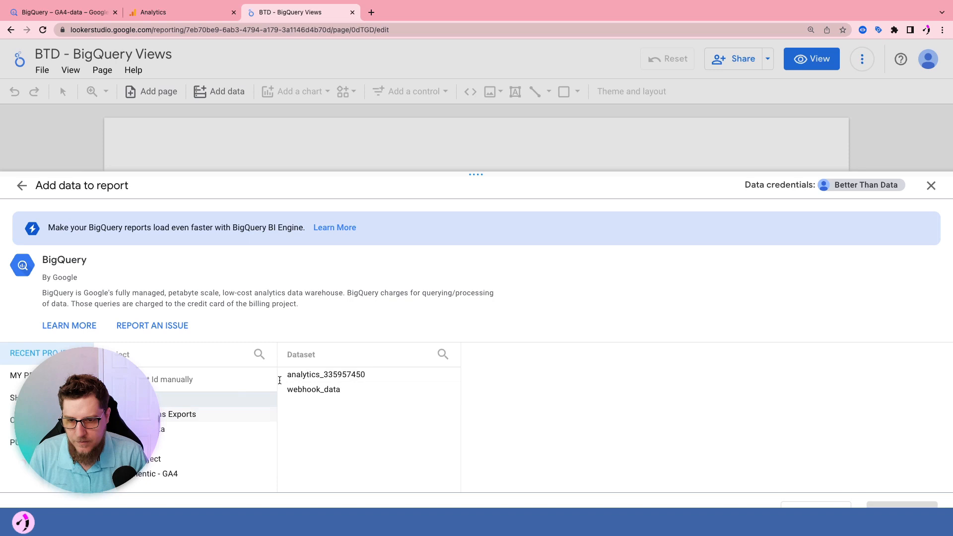
click(340, 375)
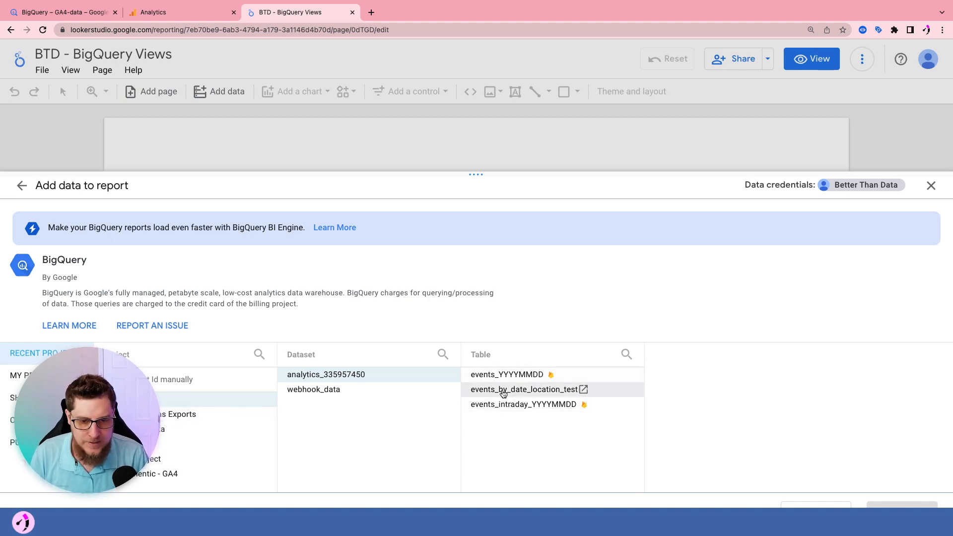
click(499, 390)
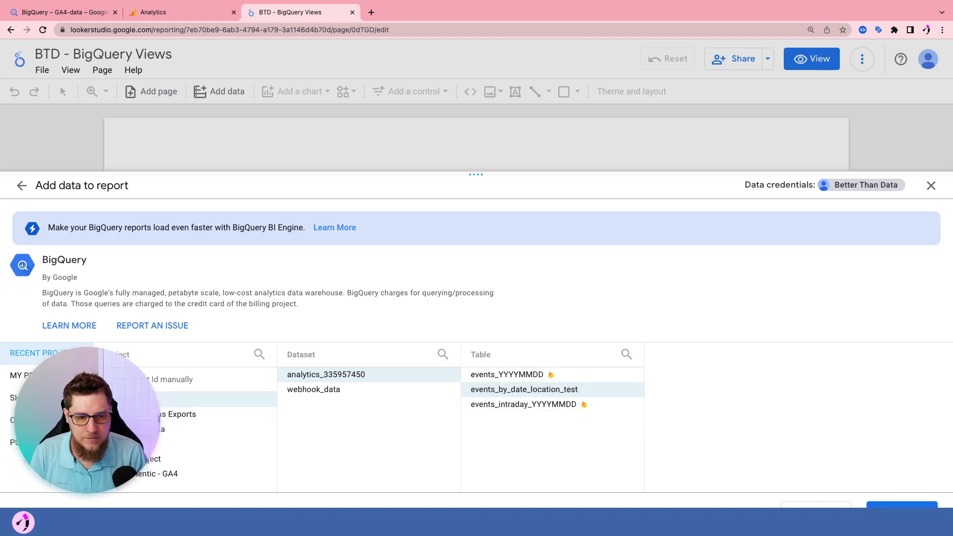
click(896, 504)
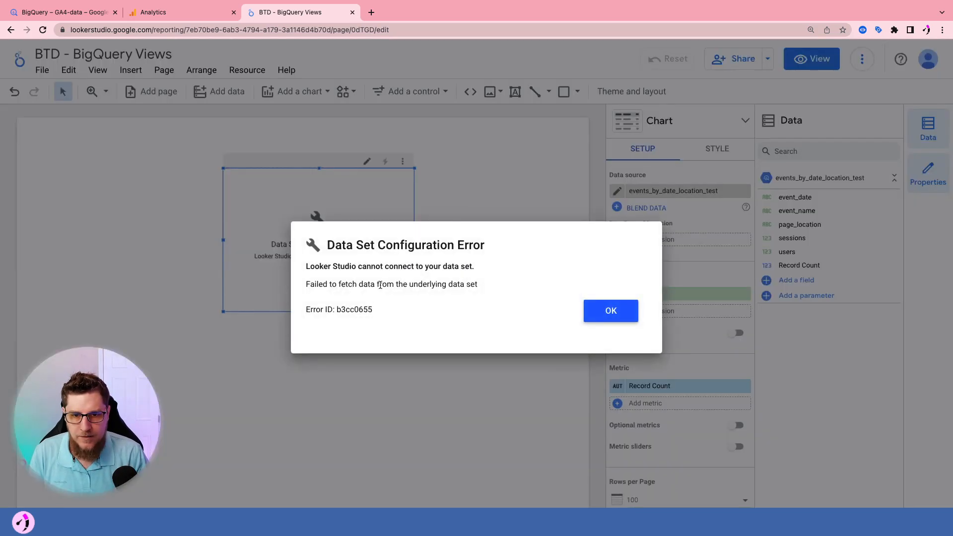
click(620, 311)
Step: Return to BigQuery and review the events_by_date_location_test view's schema, storage details and underlying query
click(67, 11)
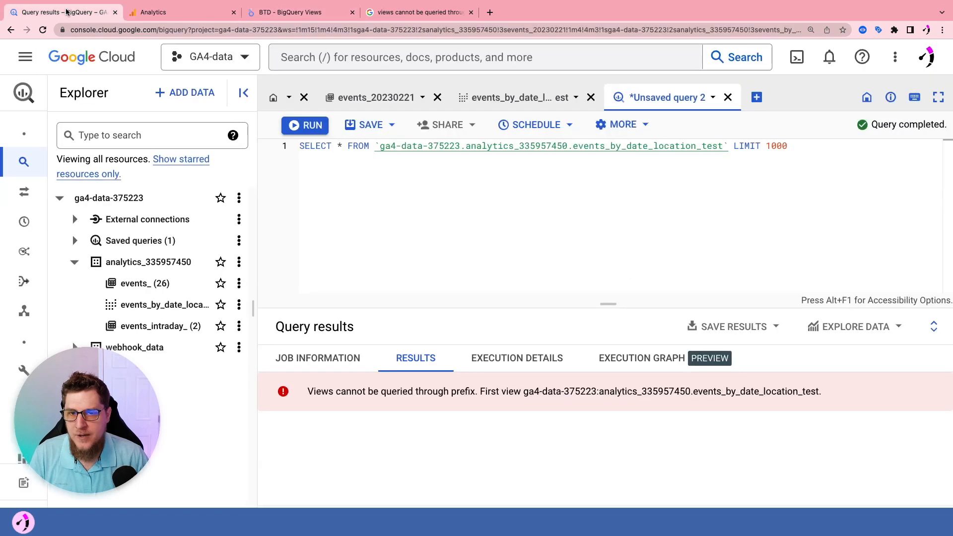
click(525, 102)
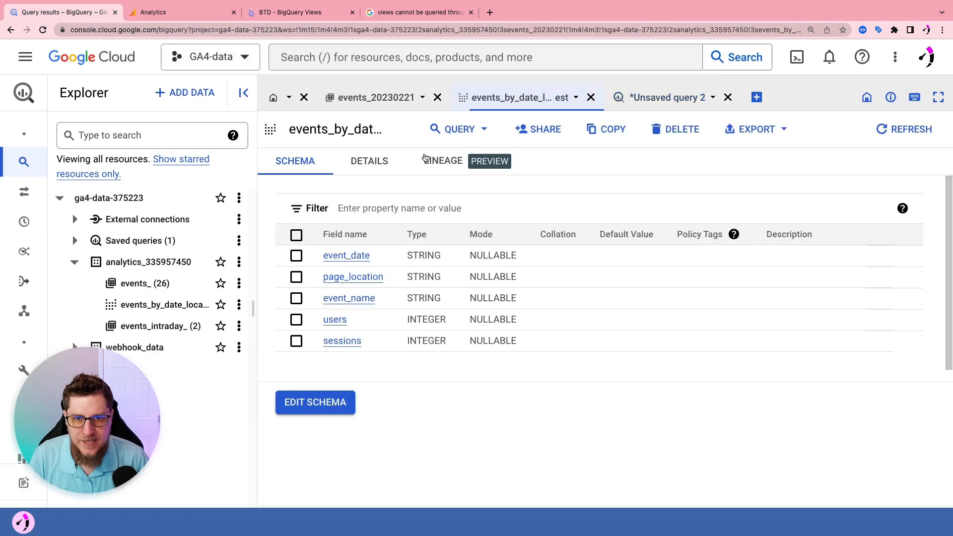
click(373, 99)
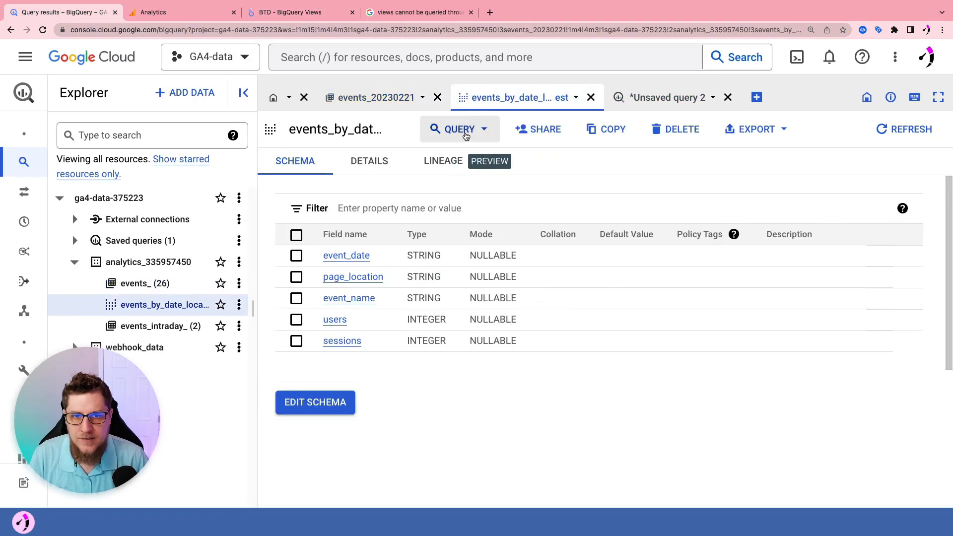
click(368, 161)
scroll(630, 342, down, 6)
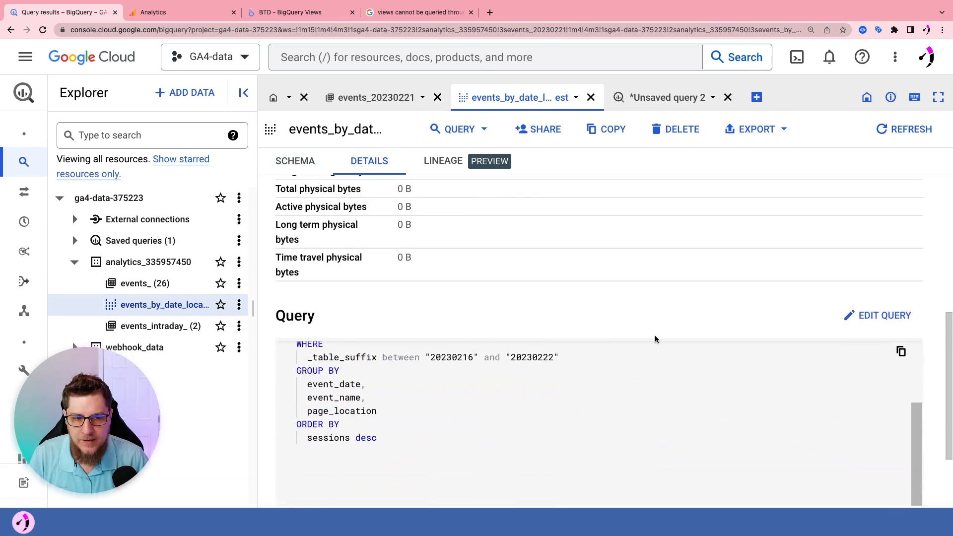
scroll(535, 315, up, 2)
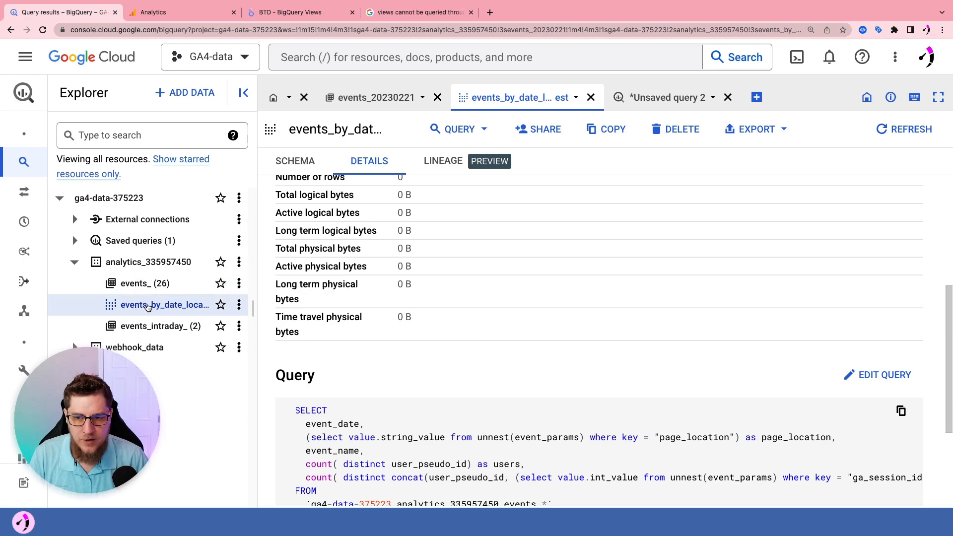
scroll(552, 254, up, 5)
click(482, 129)
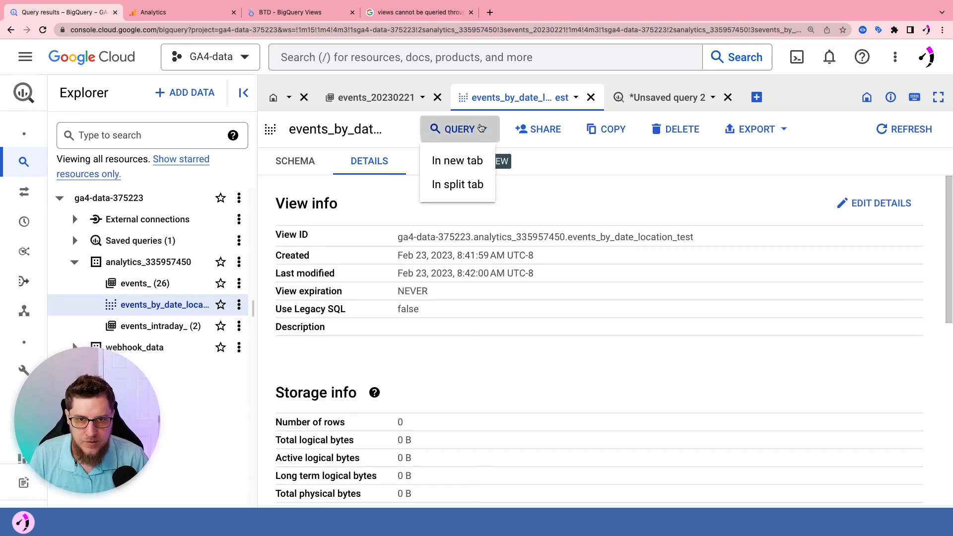
click(779, 137)
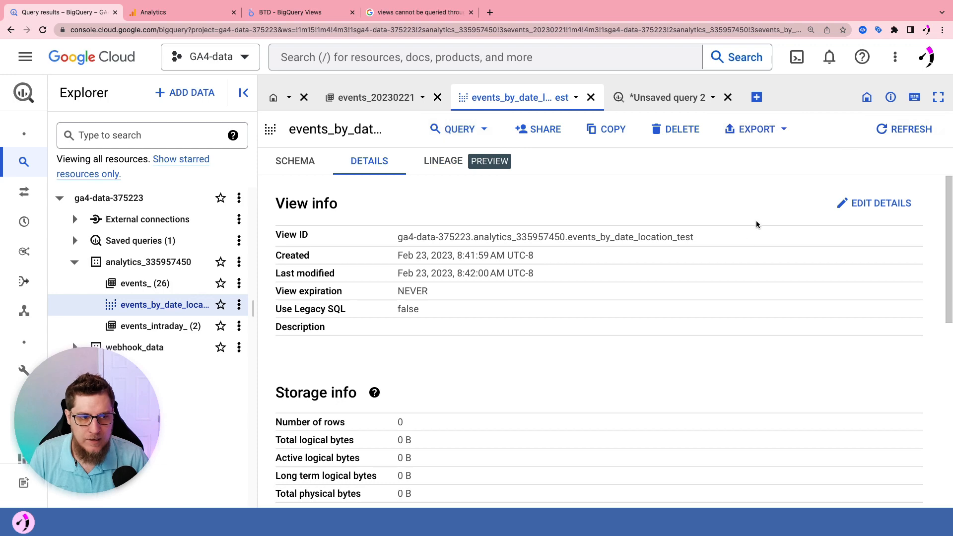
click(874, 203)
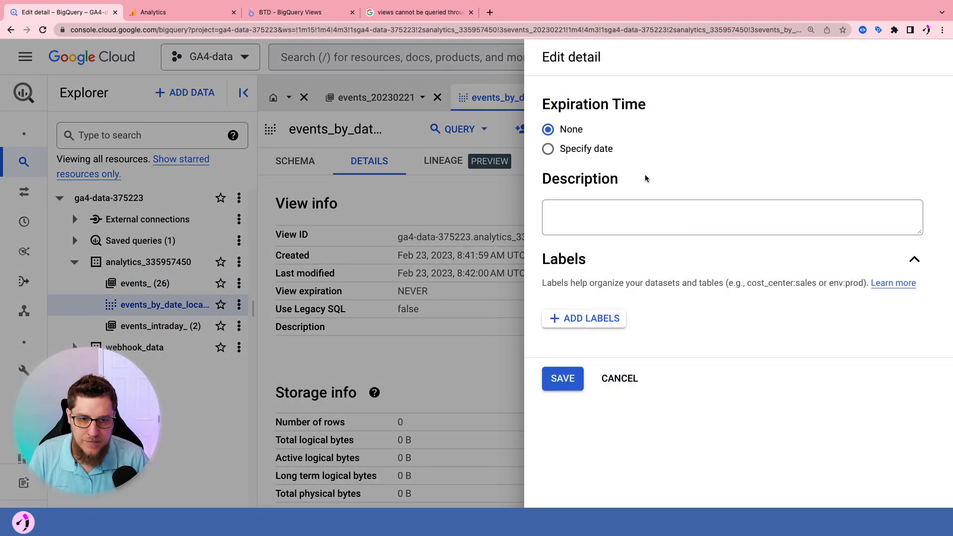
click(623, 382)
scroll(631, 326, down, 8)
Step: Save the events query from the unsaved query tab as a view named youtube_test_view and delete the events_by_date_location_test view
click(665, 98)
scroll(410, 186, up, 2)
scroll(410, 186, down, 1)
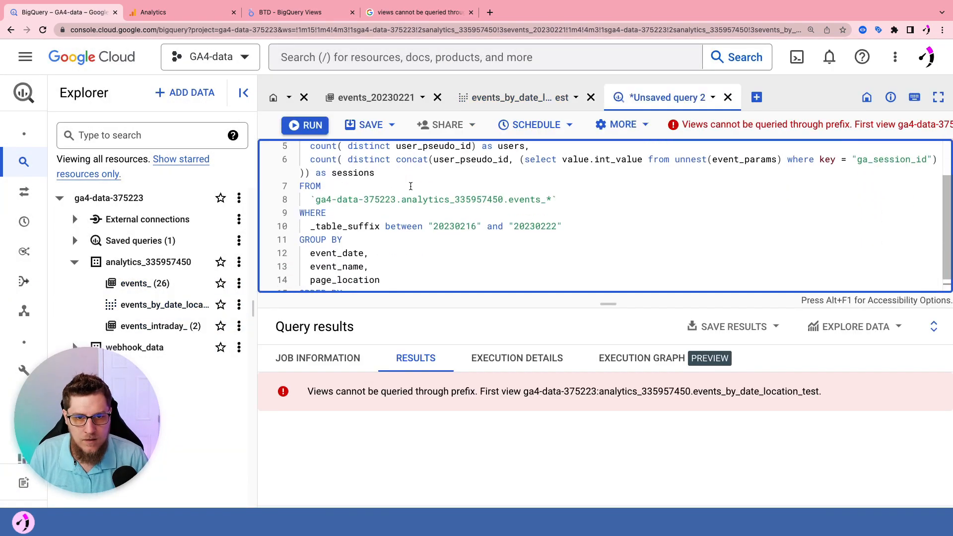
scroll(410, 187, up, 2)
click(391, 125)
click(374, 174)
click(229, 338)
text(youtube_test_view)
click(725, 423)
click(642, 385)
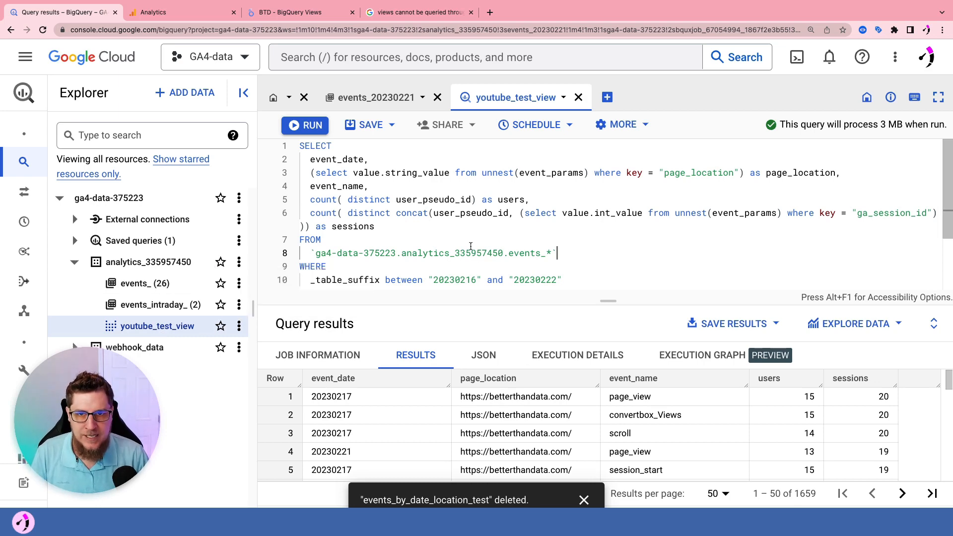
Step: Switch to the Looker Studio report and reconnect the table's data source to youtube_test_view in the GA4-data project's analytics_335957450 dataset
click(317, 12)
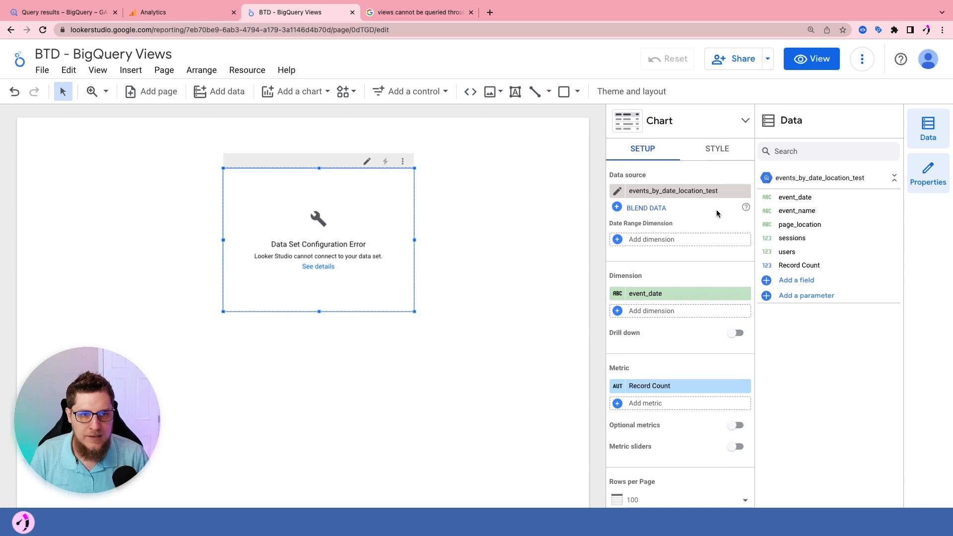
click(617, 190)
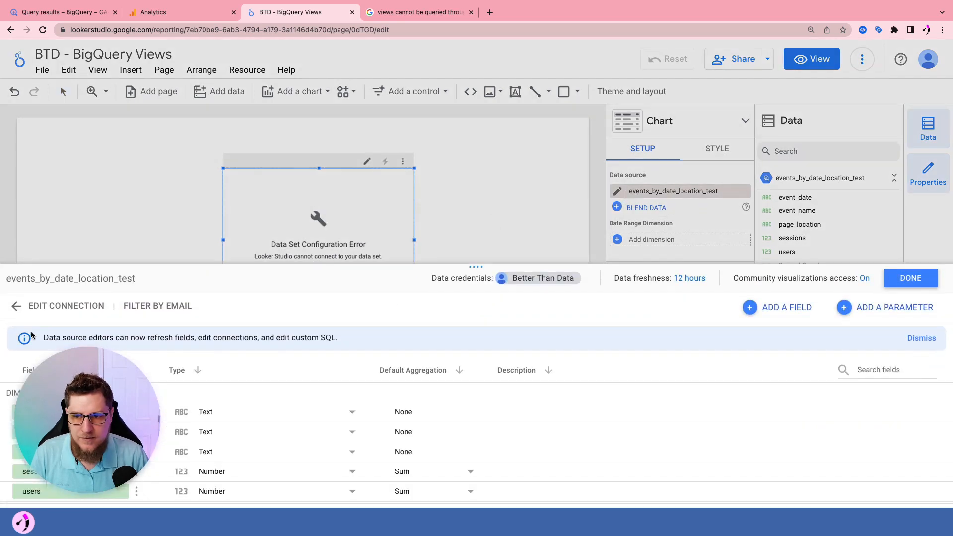
click(60, 305)
scroll(462, 372, down, 1)
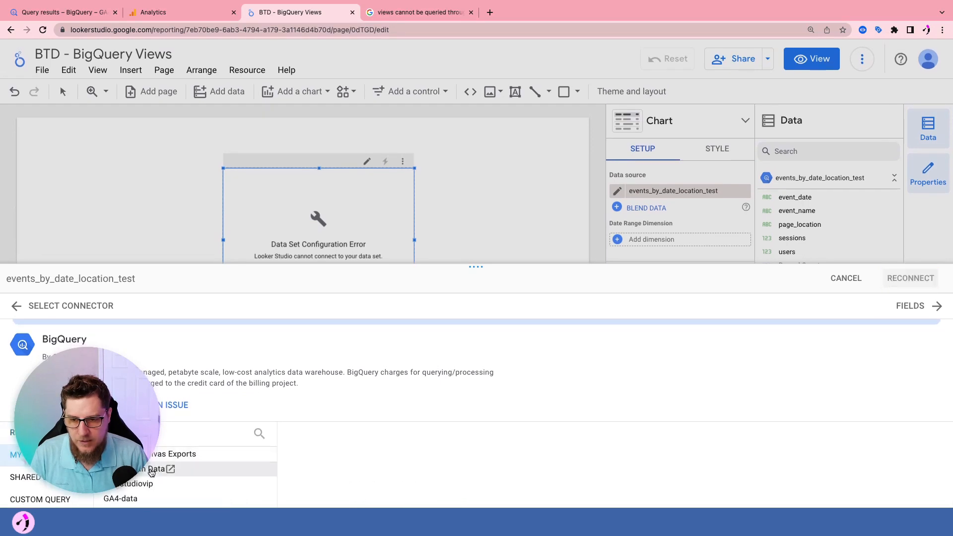
click(135, 498)
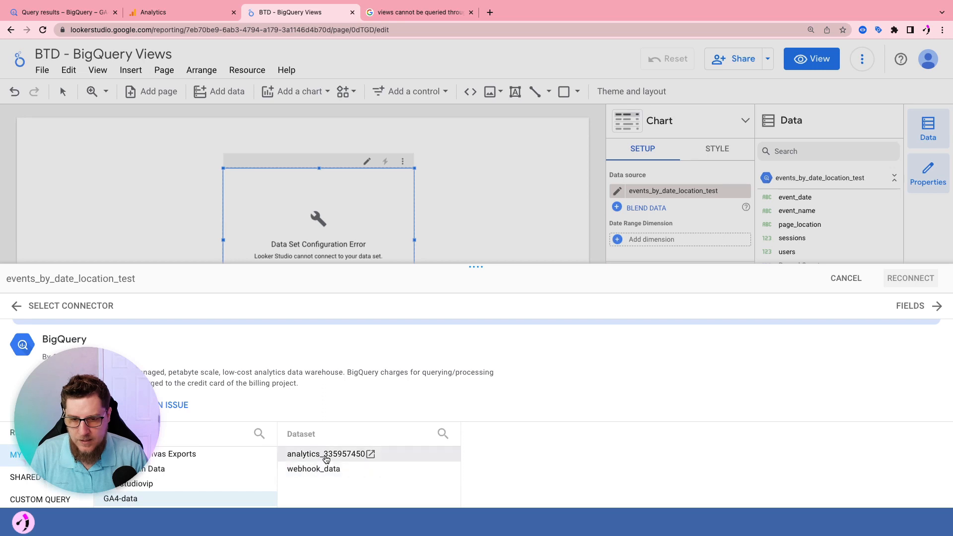
click(348, 454)
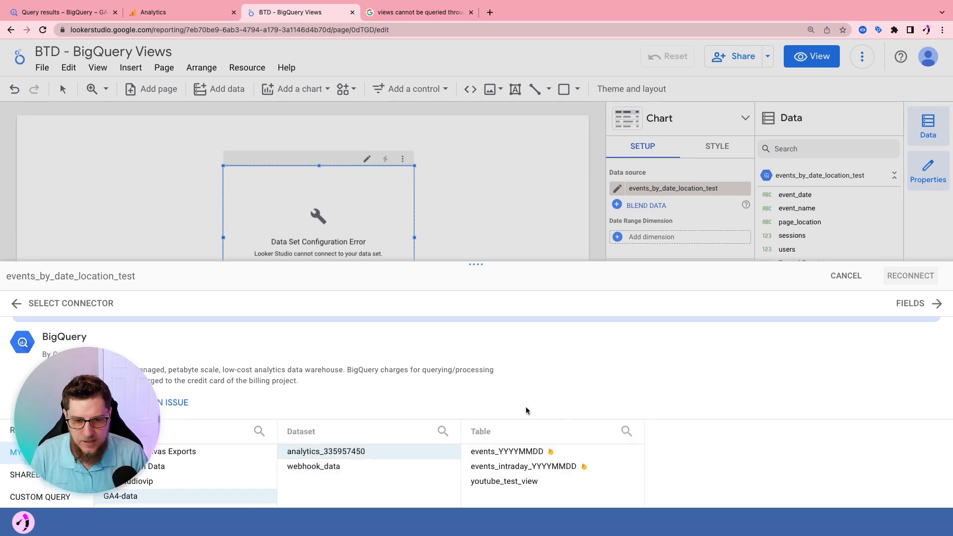
click(504, 481)
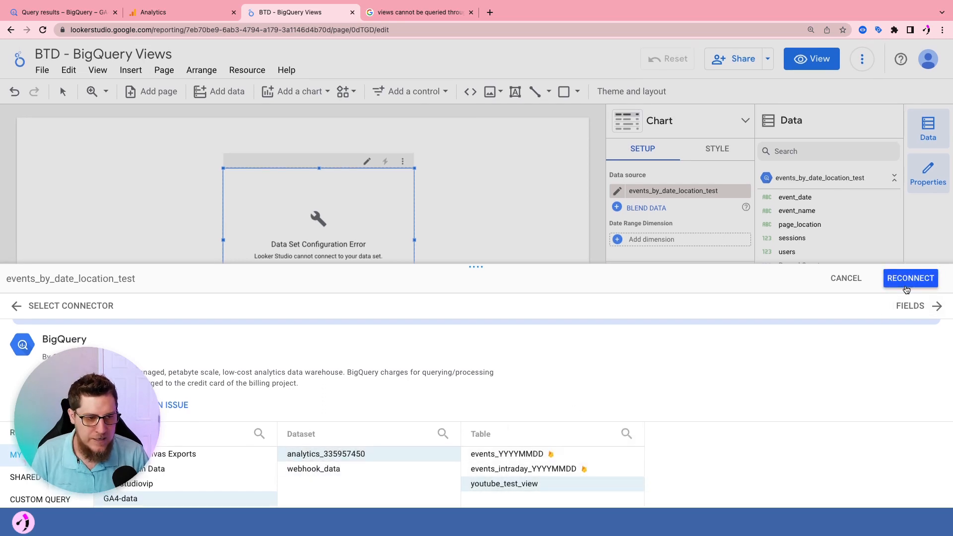
click(906, 280)
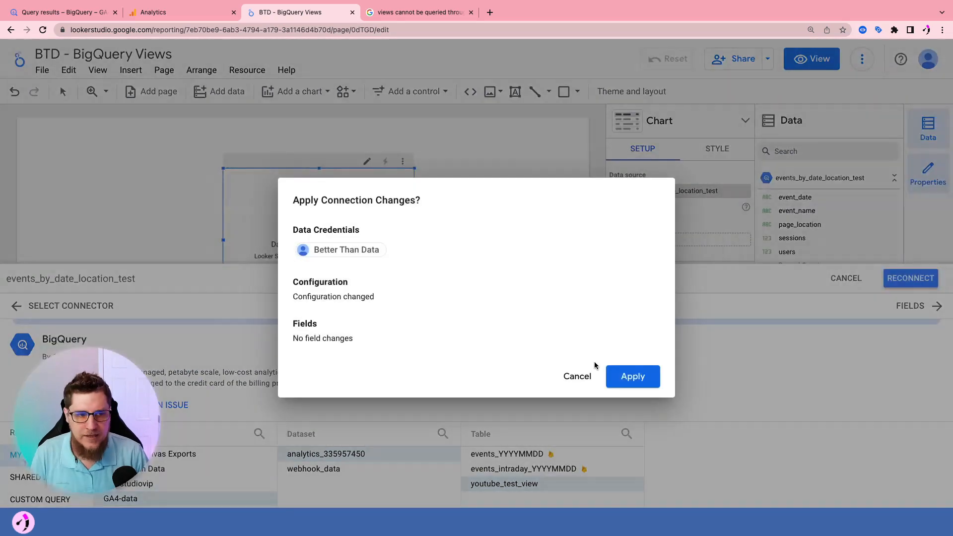
click(631, 377)
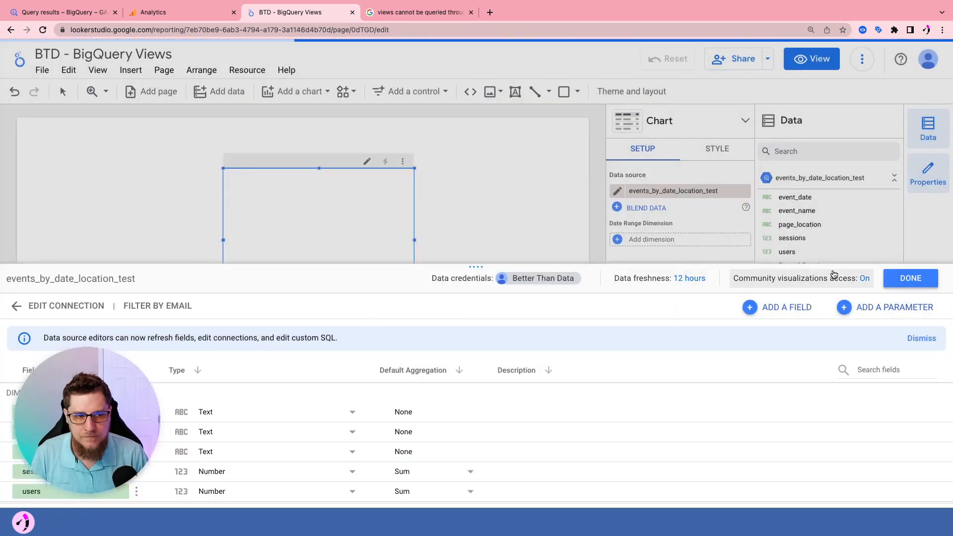
click(933, 282)
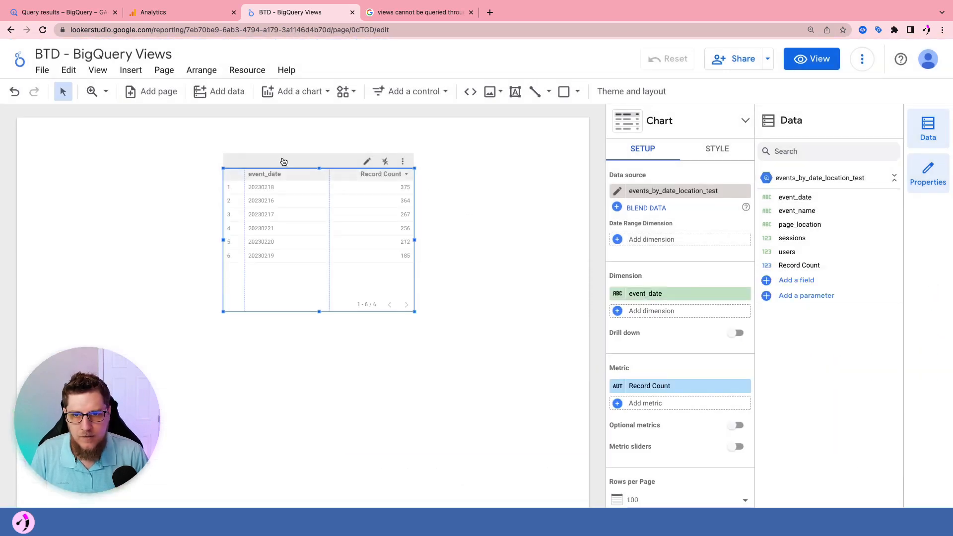
Step: Move the table toward the report page's upper-left area and widen it slightly
drag(284, 162, 280, 159)
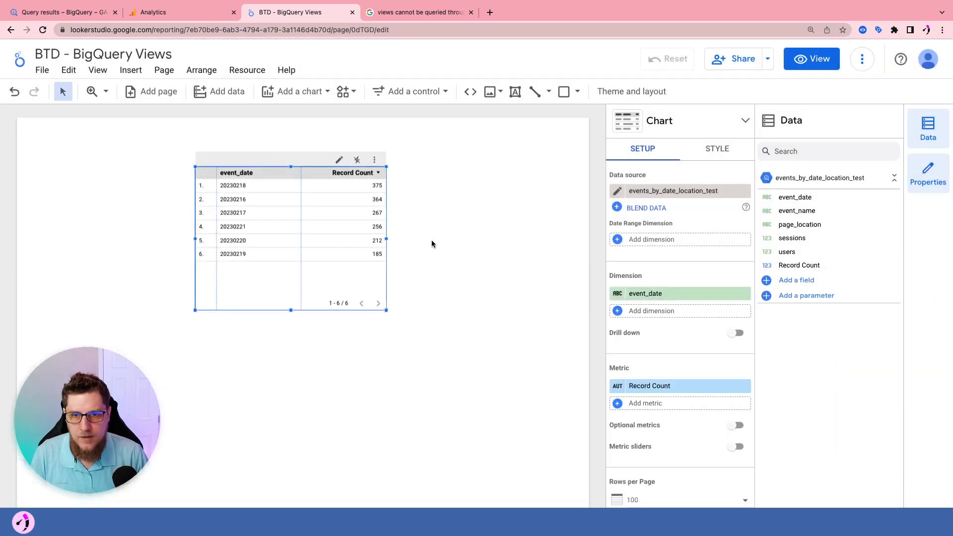
drag(388, 239, 431, 236)
drag(314, 162, 255, 157)
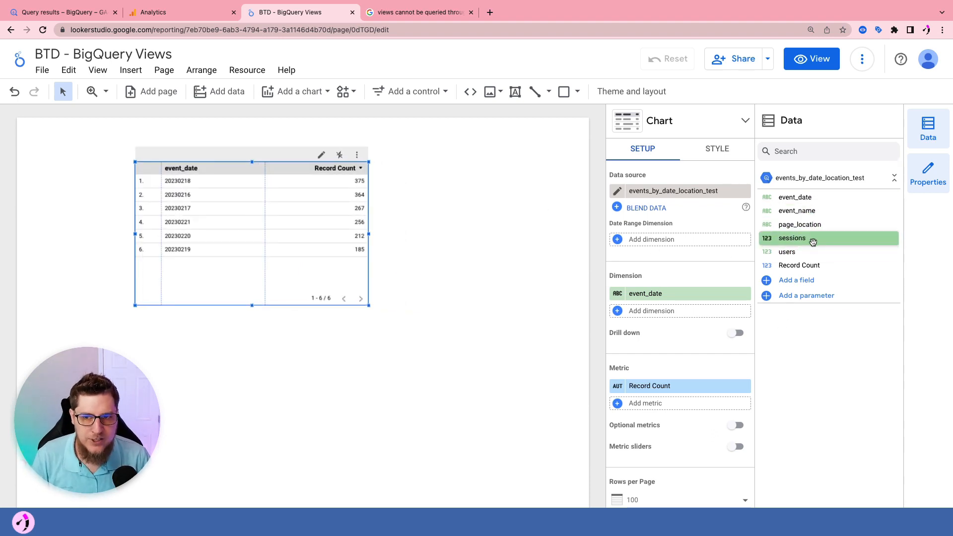
Step: Add page_location and event_name as table dimensions and replace the Record Count metric with users and sessions
drag(826, 224, 692, 313)
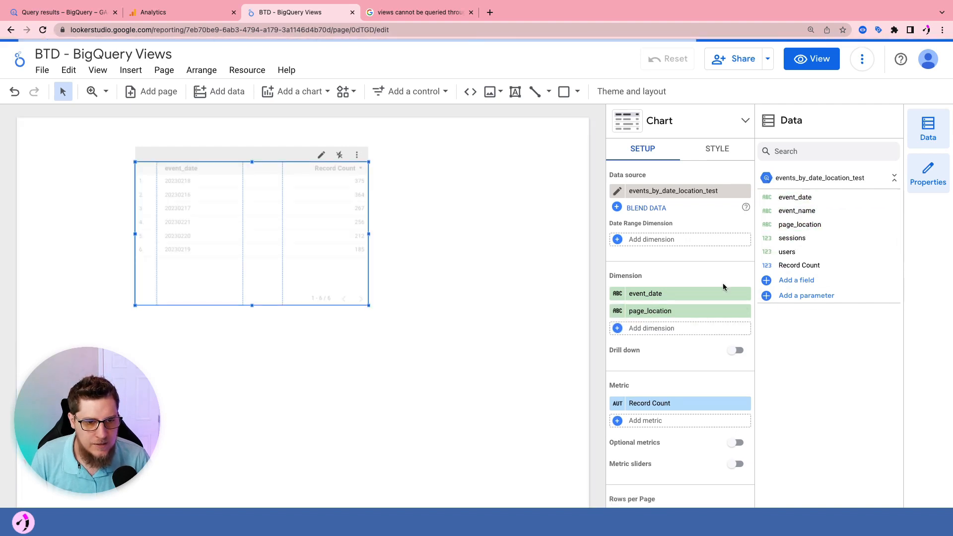
drag(817, 211, 716, 329)
drag(799, 265, 666, 444)
click(617, 438)
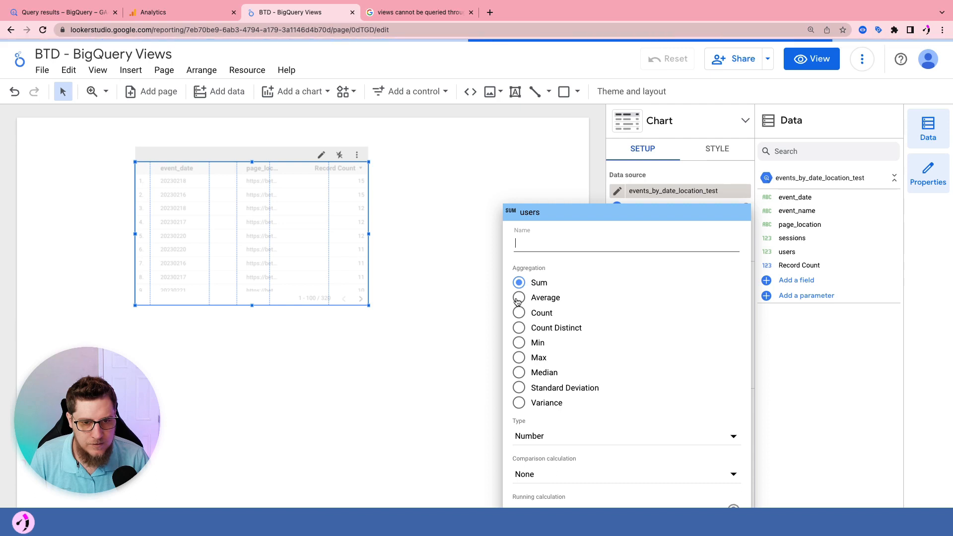
click(883, 259)
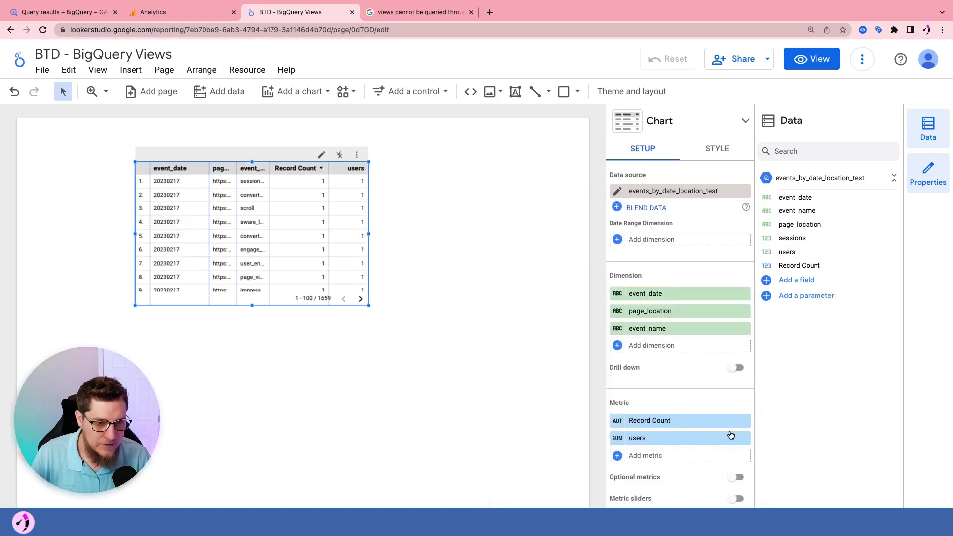
click(744, 421)
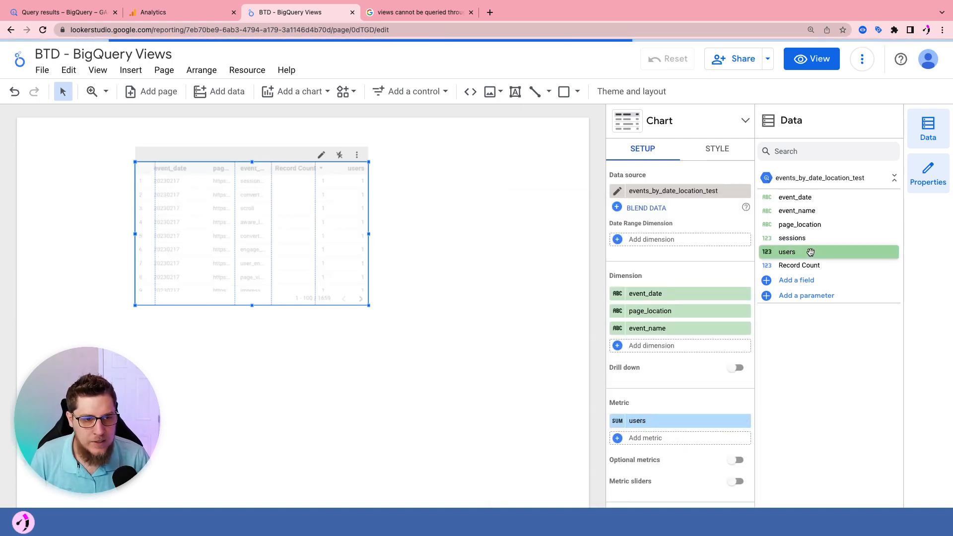
drag(809, 239, 694, 433)
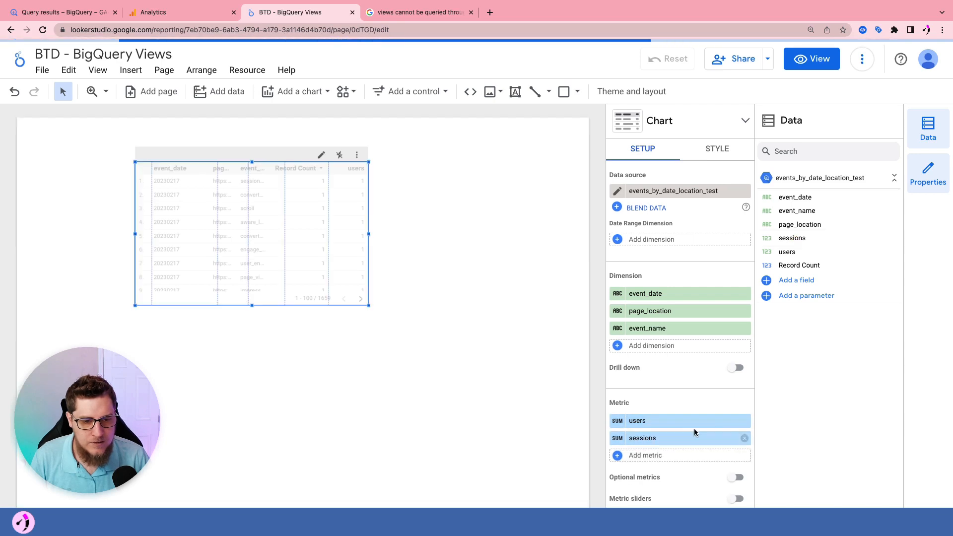
Step: Widen the table across most of the page with columns fitted to their data, and reposition it slightly below the page's upper edge
drag(367, 234, 518, 234)
drag(354, 156, 316, 156)
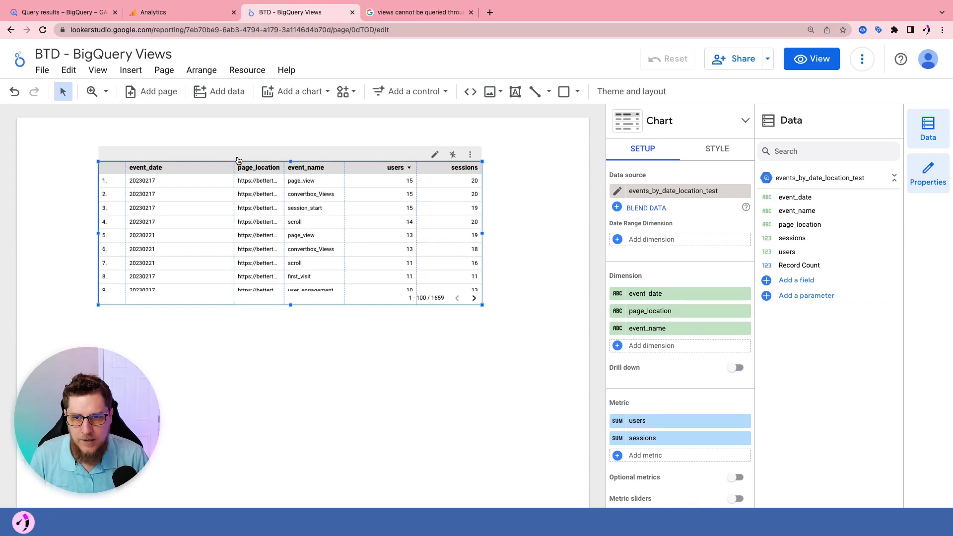
double_click(234, 169)
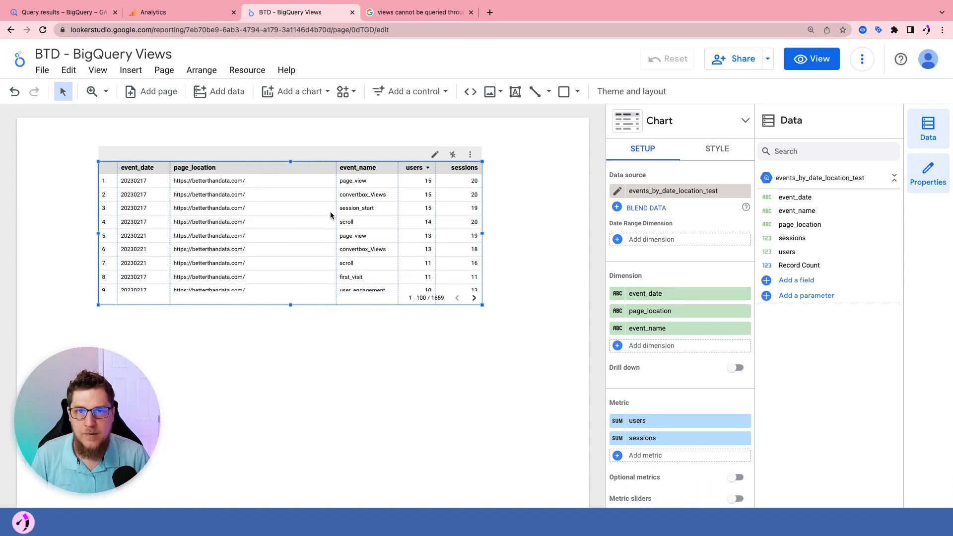
drag(331, 158, 343, 193)
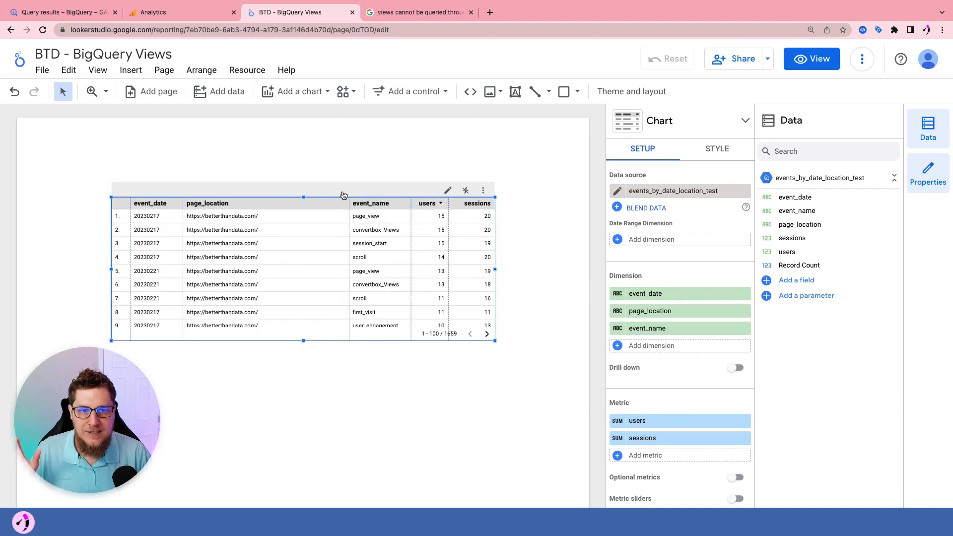
click(370, 147)
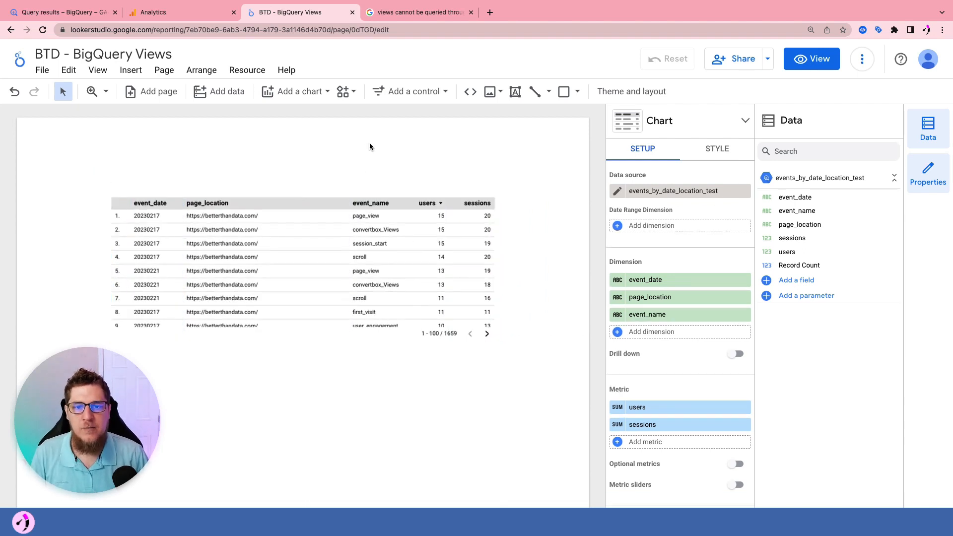
click(299, 270)
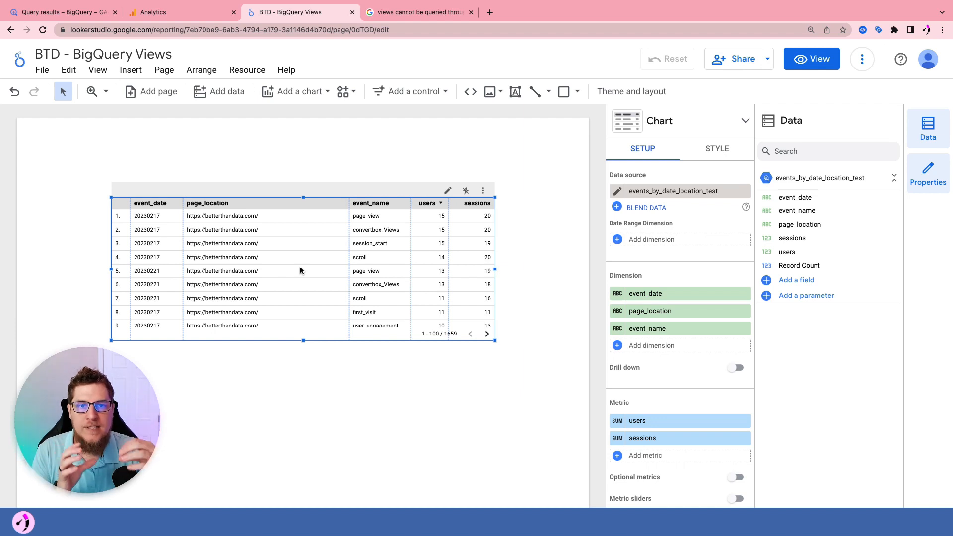